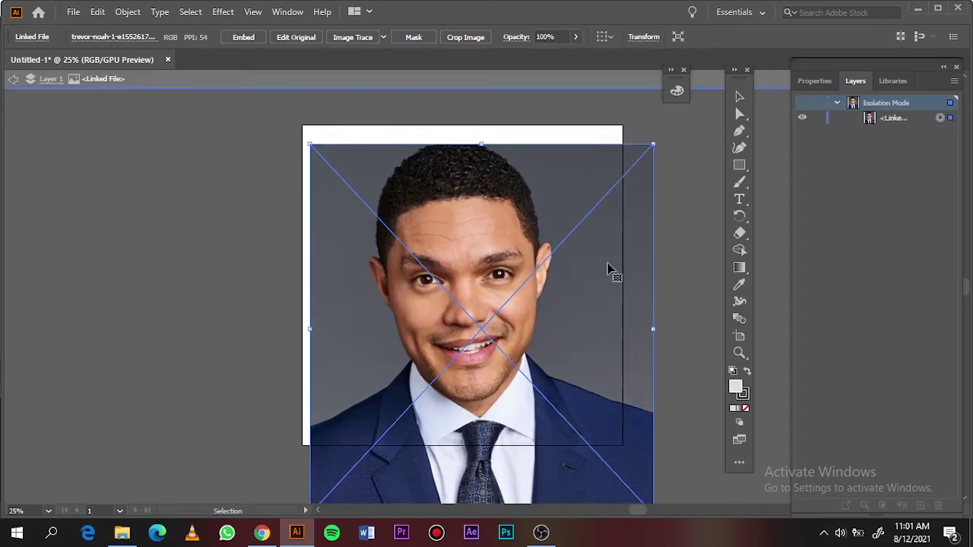
Dim the photo to 90% opacity and lock it beneath a new layer
left_click(575, 36)
left_click(569, 56)
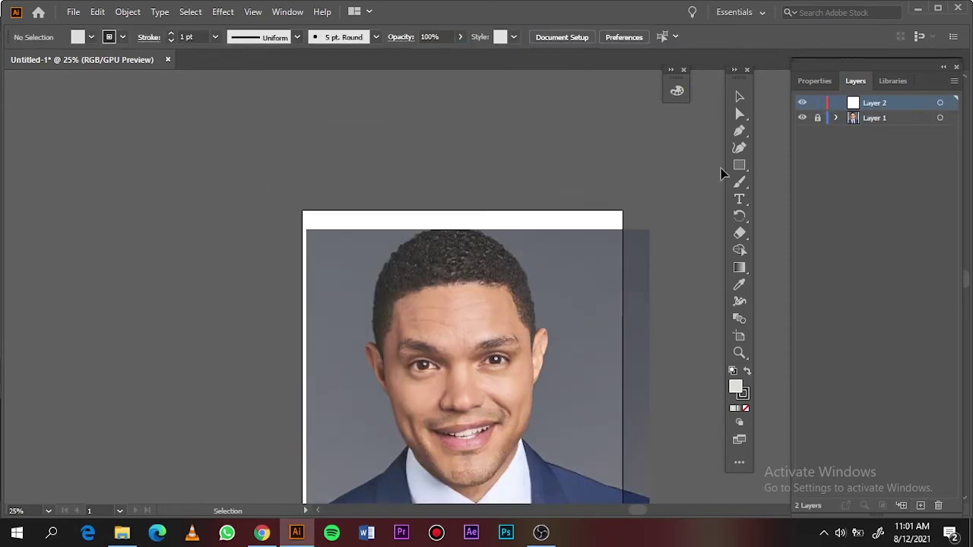
left_click_drag(739, 165, 791, 197)
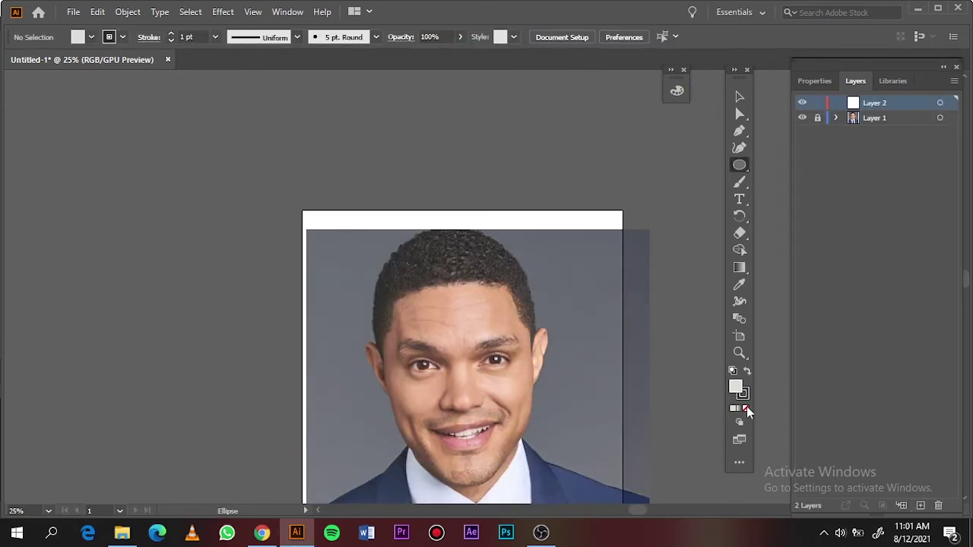
Draw a thin, flat black-filled ellipse with no stroke above the artboard
double_click(735, 386)
left_click(889, 81)
left_click_drag(302, 194, 688, 197)
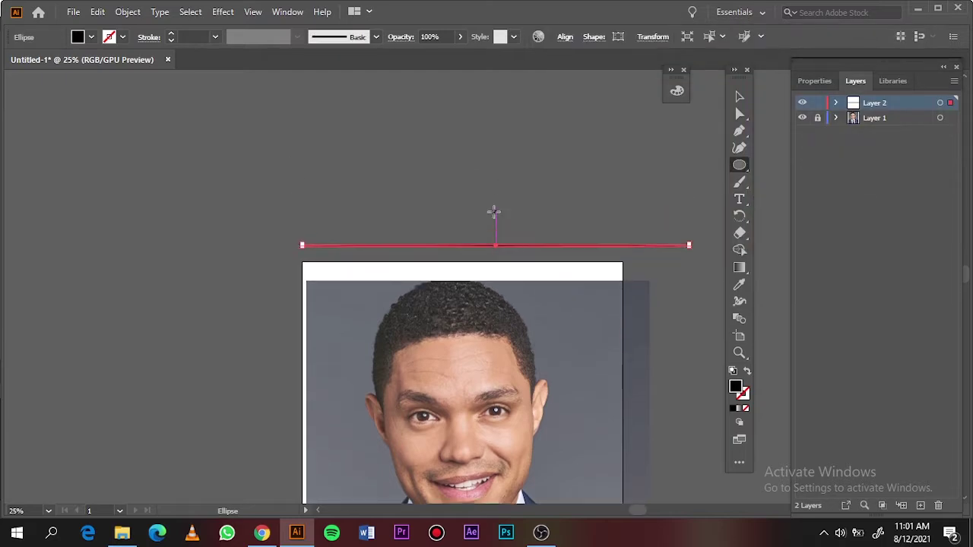
key("ctrl+plus")
key("ctrl+plus")
key("ctrl+plus")
Turn the ellipse into a new Art Brush and select it for painting
left_click(376, 37)
left_click(341, 147)
left_click(431, 301)
left_click(451, 368)
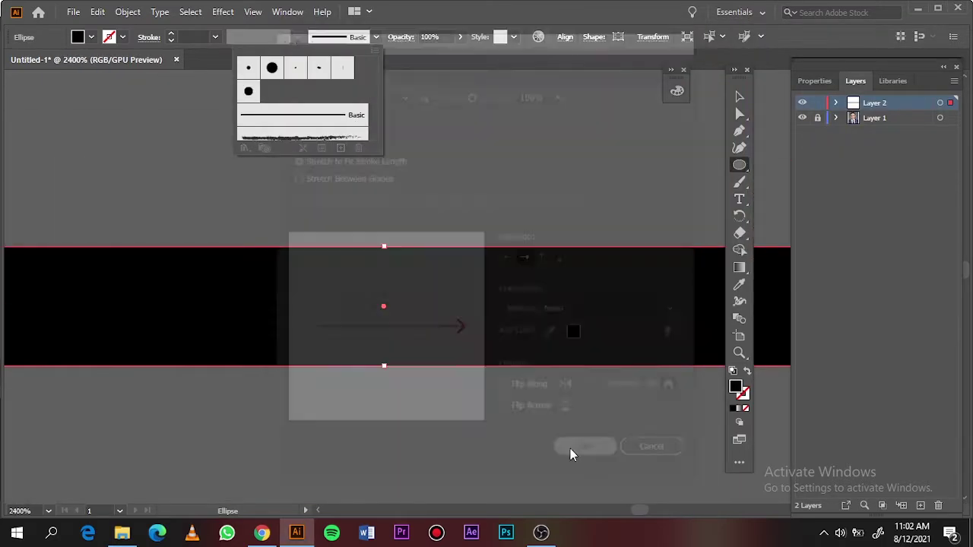
left_click(571, 449)
left_click(739, 182)
scroll(463, 310, "up", 5)
scroll(463, 310, "up", 3)
Trace the left and right nostril edges with the tapered art brush
mouse_move(196, 285)
left_mouse_down()
mouse_move(308, 406)
mouse_move(487, 424)
left_mouse_up()
key("ctrl+z")
left_click_drag(282, 401, 652, 346)
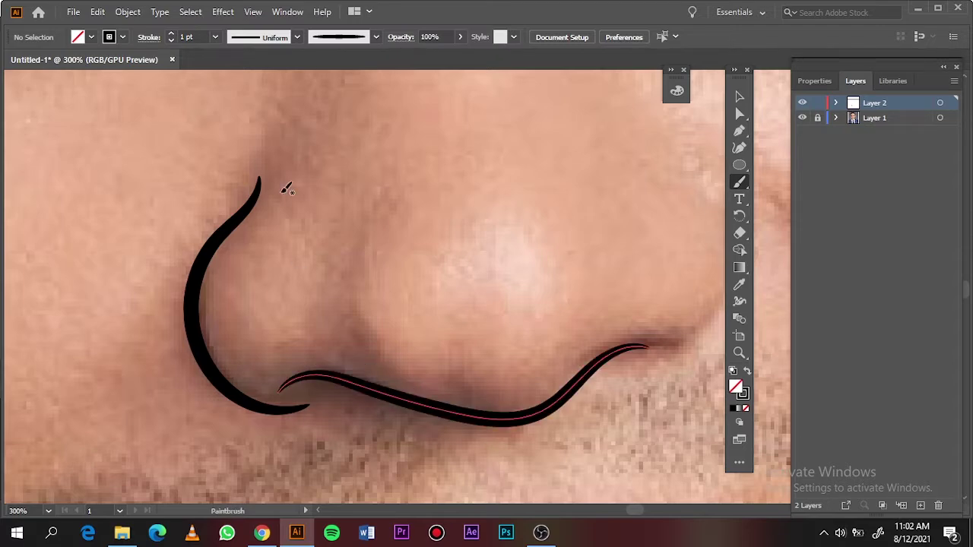
scroll(276, 248, "right", 3)
left_click_drag(406, 149, 380, 348)
scroll(476, 304, "down", 2)
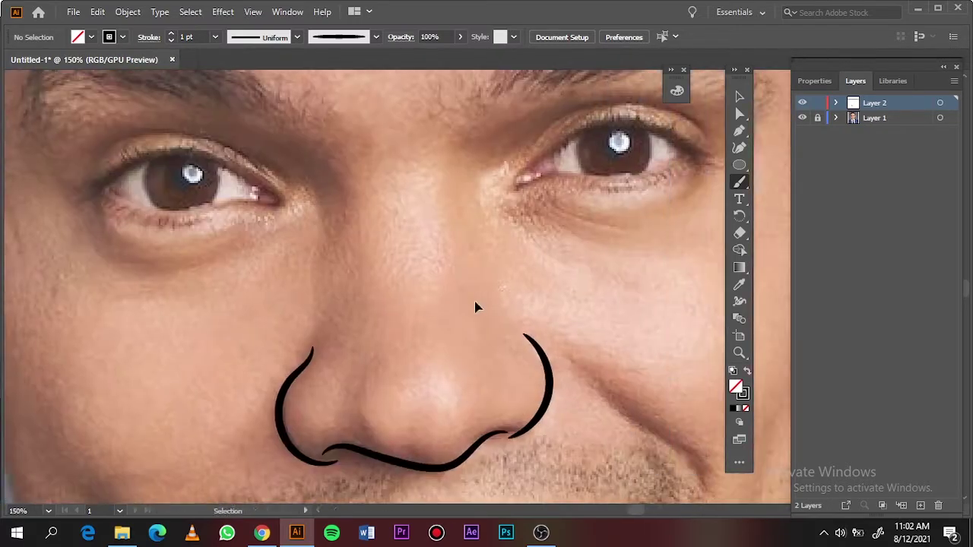
Try a 0.5 pt brush stroke weight, then set it back to 1 pt
left_click(296, 36)
left_click(255, 61)
scroll(400, 311, "down", 3)
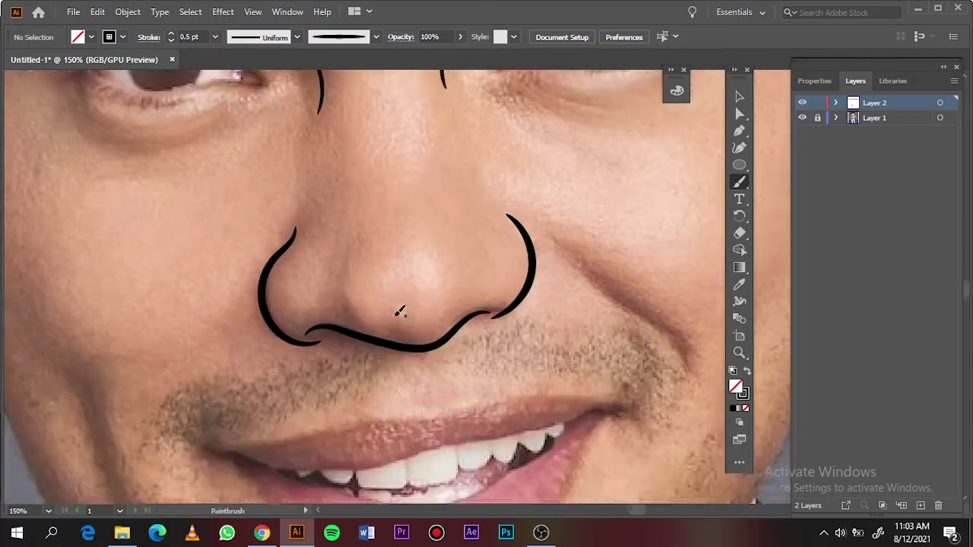
scroll(399, 311, "down", 3)
left_click(215, 37)
left_click(228, 84)
scroll(502, 295, "up", 1)
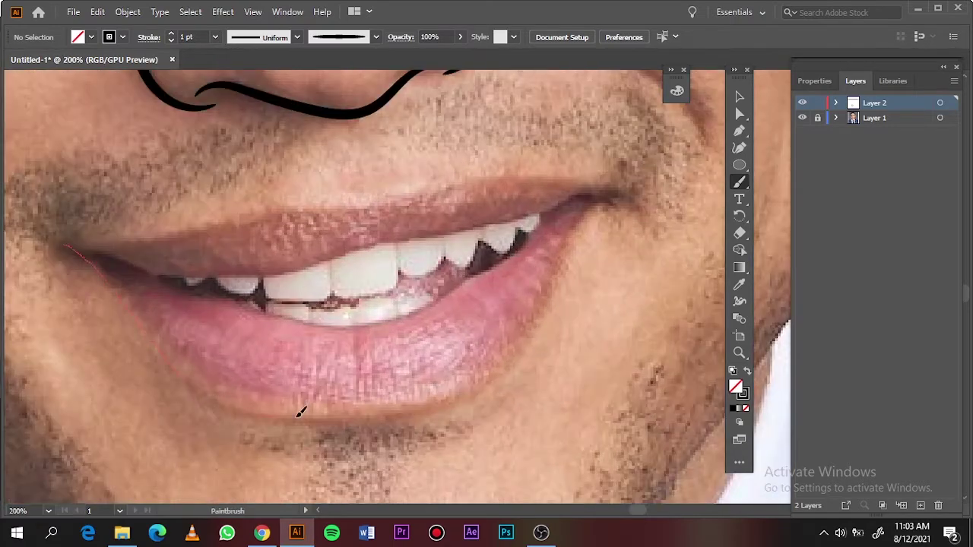
Trace the lower lip, teeth line and upper lip edge, then hide the photo to check
left_click_drag(612, 196, 611, 197)
mouse_move(229, 302)
left_mouse_down()
mouse_move(357, 330)
mouse_move(609, 195)
left_mouse_up()
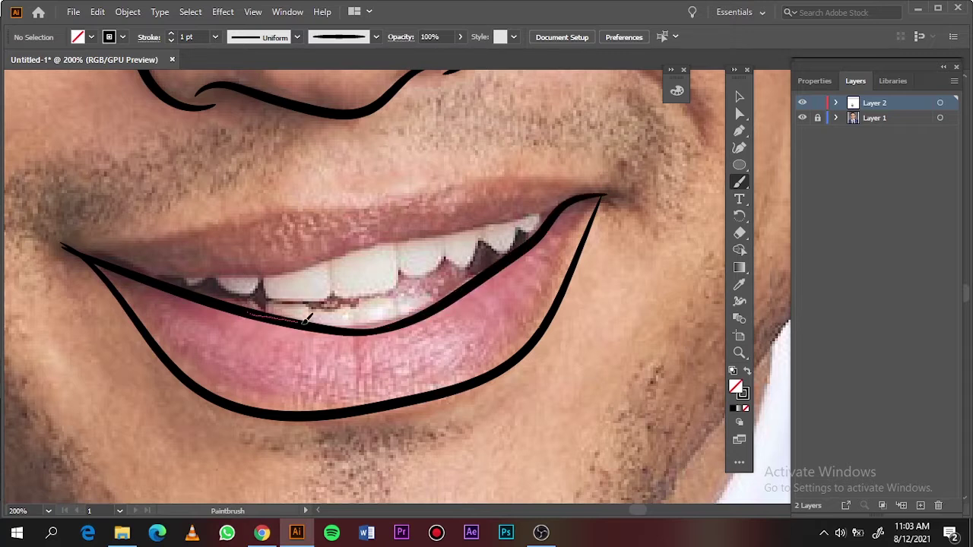
left_click_drag(207, 268, 352, 245)
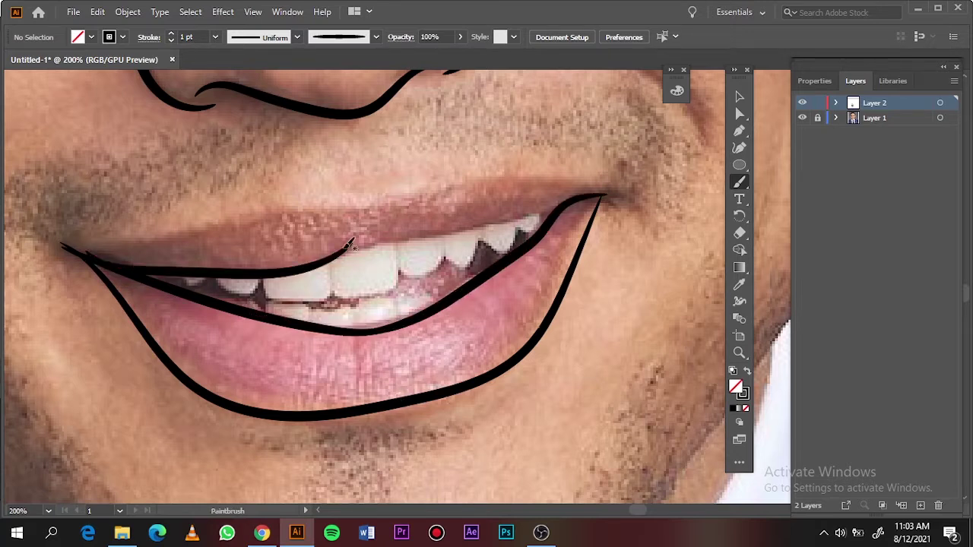
left_click_drag(561, 206, 334, 257)
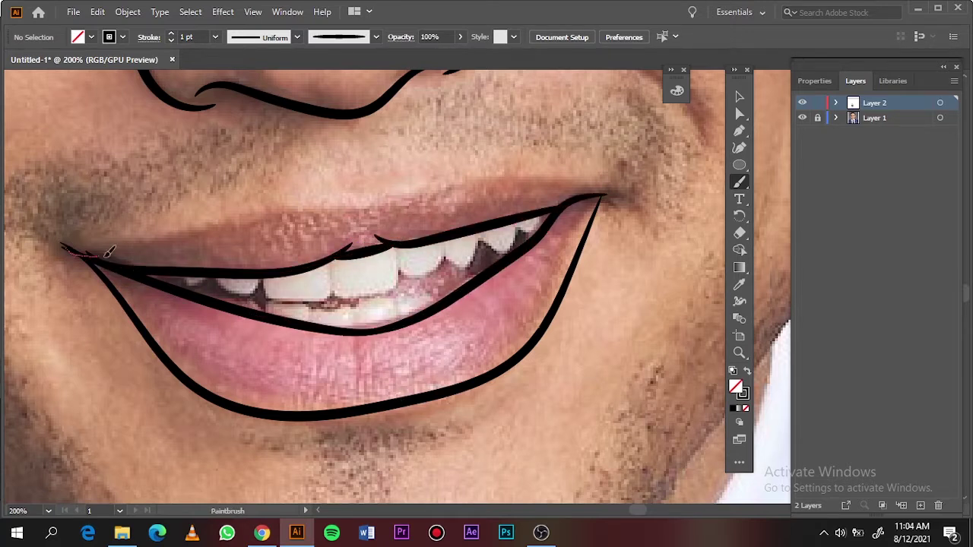
left_click_drag(604, 195, 291, 206)
left_click_drag(97, 248, 50, 244)
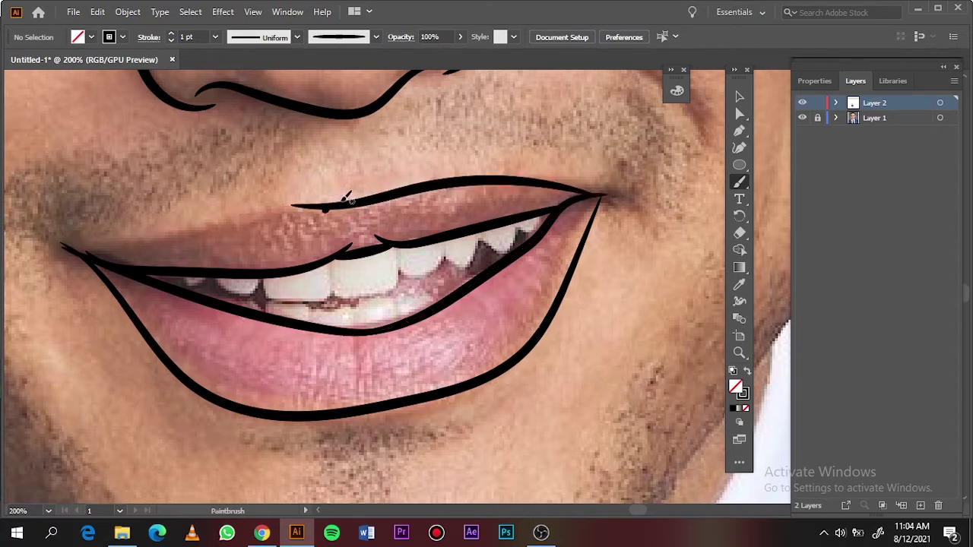
key("ctrl+0")
left_click(802, 118)
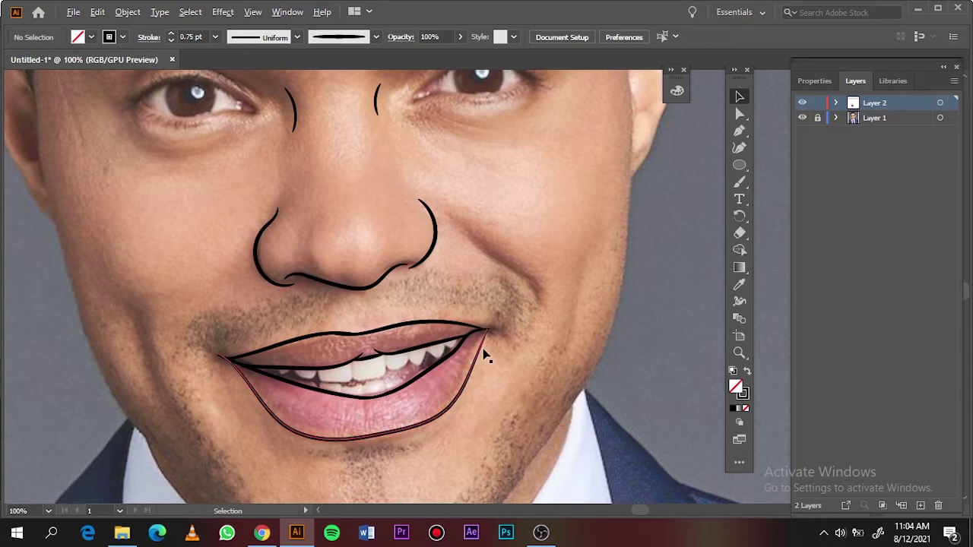
Paint thin curves around the left, middle and right teeth and the wavy lower teeth line
scroll(490, 336, "up", 4)
key("b")
mouse_move(391, 323)
left_mouse_down()
mouse_move(493, 283)
mouse_move(458, 354)
left_mouse_up()
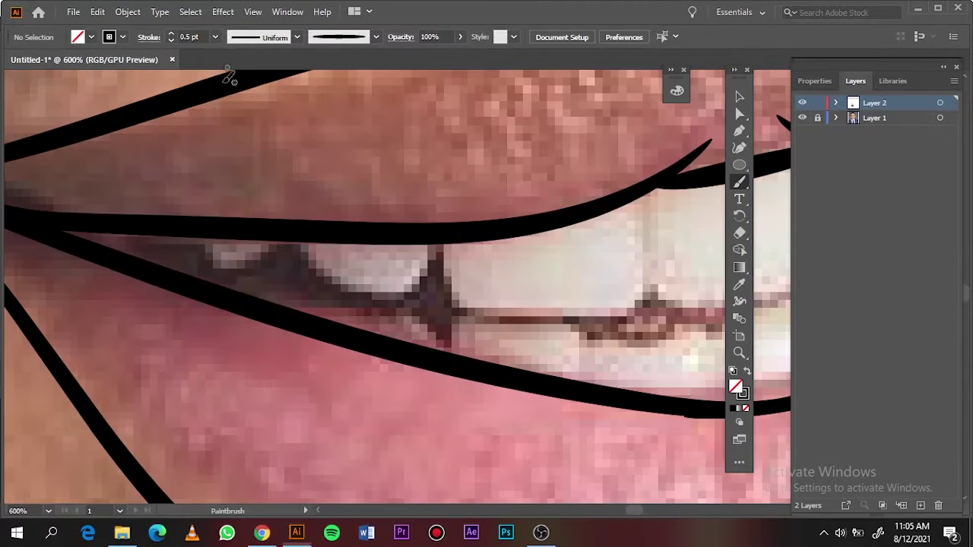
left_click_drag(189, 239, 459, 233)
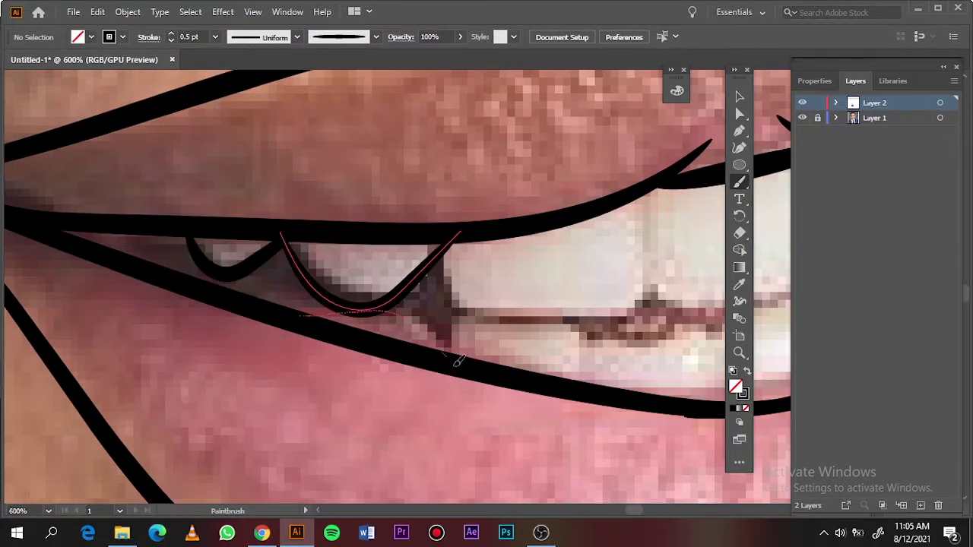
left_click_drag(327, 313, 447, 350)
left_click_drag(449, 251, 657, 278)
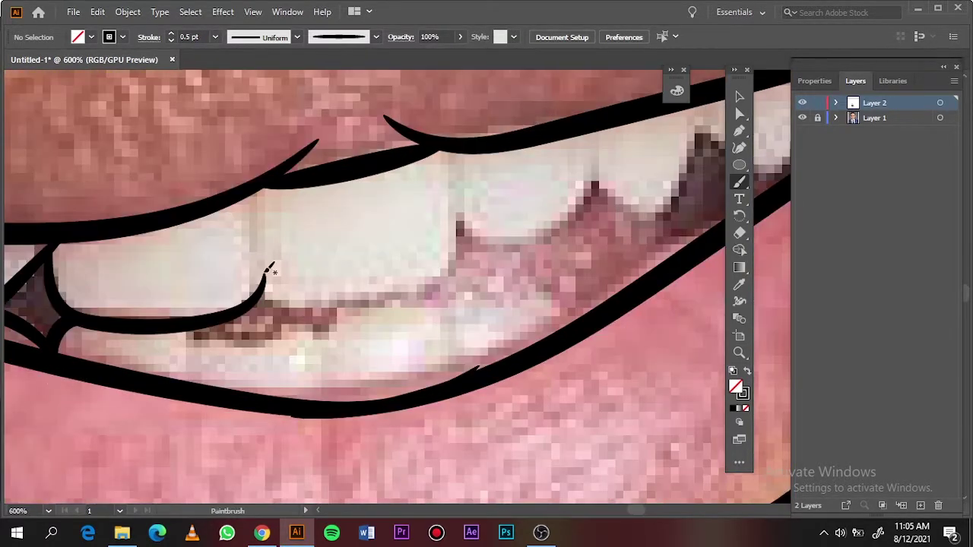
left_click_drag(263, 277, 457, 188)
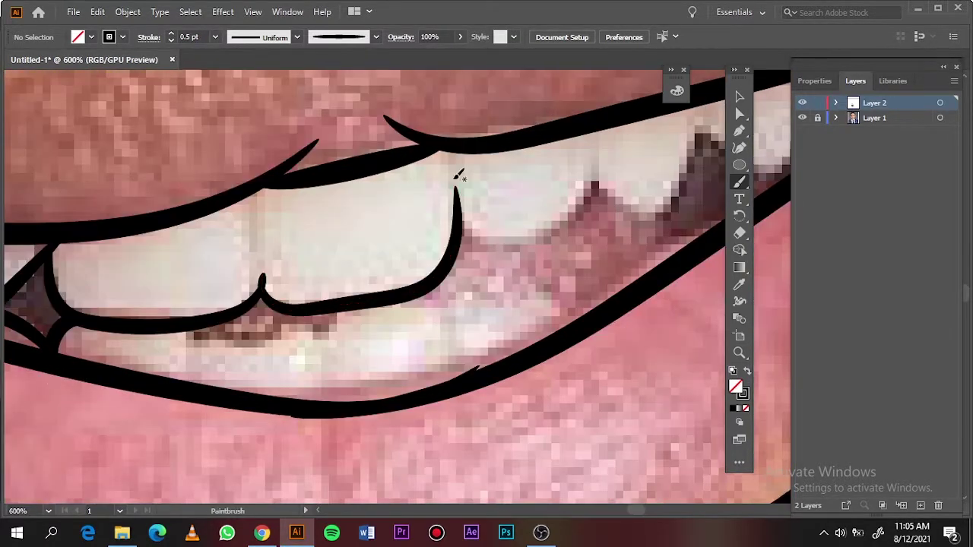
mouse_move(178, 323)
left_mouse_down()
mouse_move(196, 357)
mouse_move(323, 371)
left_mouse_up()
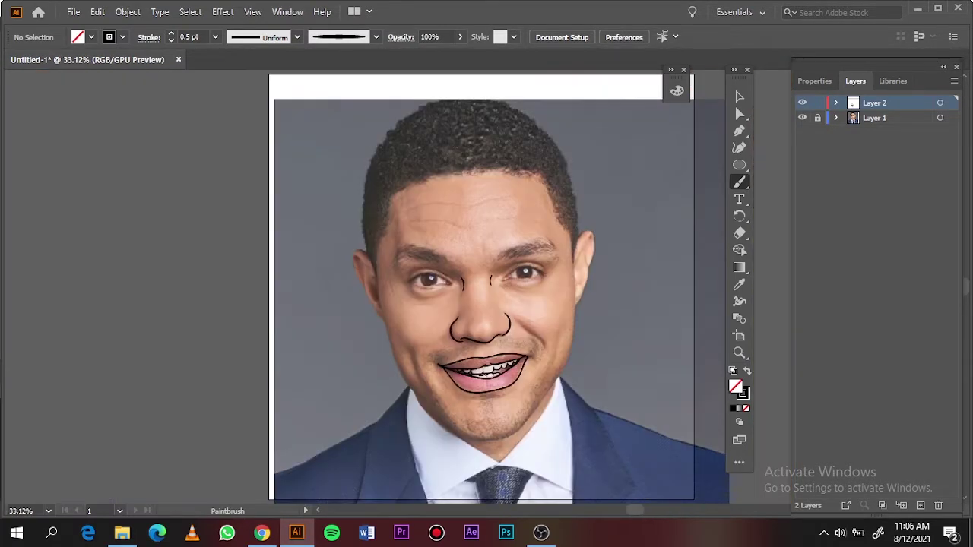
left_click(802, 118)
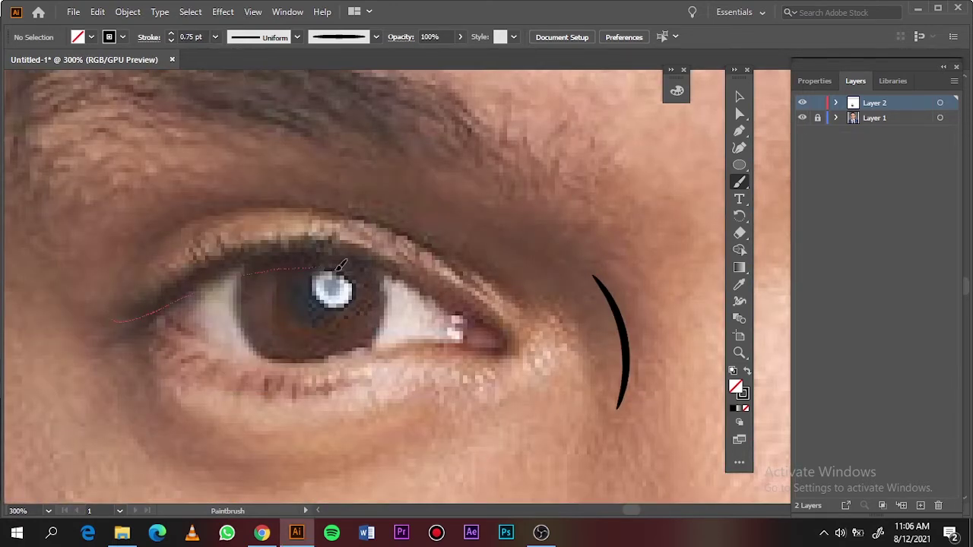
Trace the upper and lower eyelids with curls and both iris edges
left_click_drag(339, 266, 471, 346)
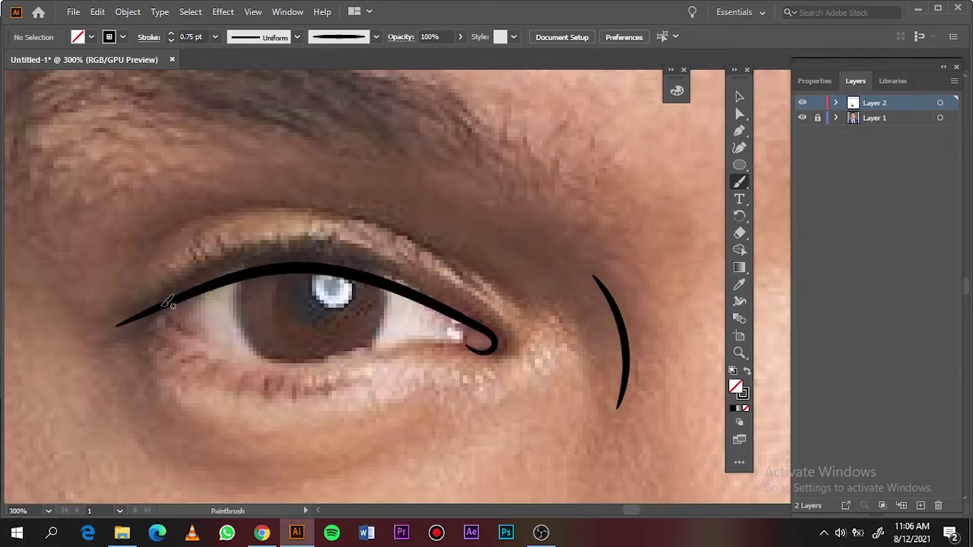
left_click_drag(141, 321, 461, 336)
left_click_drag(149, 314, 106, 319)
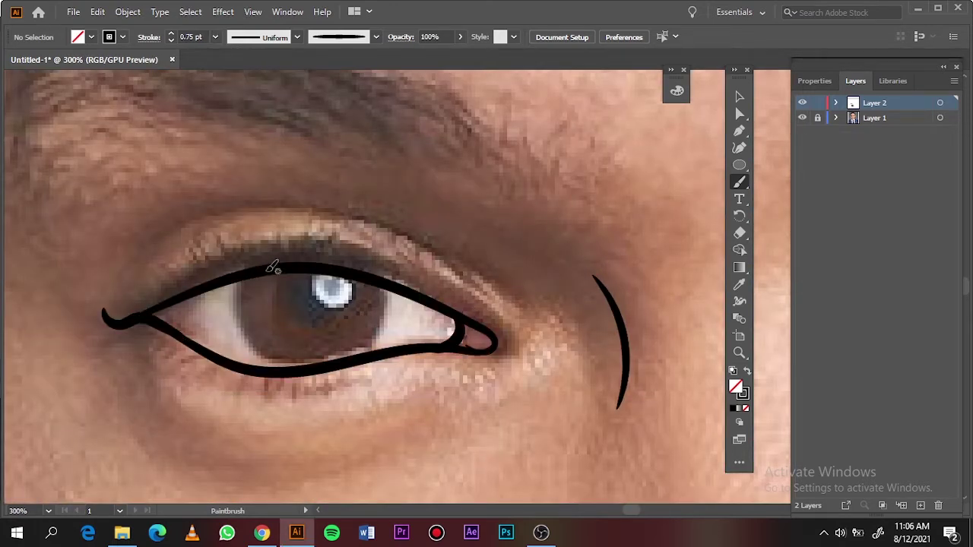
left_click_drag(262, 272, 252, 367)
left_click_drag(380, 280, 377, 357)
Paint eyelashes along the upper lid out to the outer corner
left_click_drag(370, 257, 211, 232)
mouse_move(205, 278)
left_mouse_down()
mouse_move(185, 237)
mouse_move(166, 264)
left_mouse_up()
mouse_move(179, 298)
left_mouse_down()
mouse_move(146, 274)
mouse_move(131, 278)
left_mouse_up()
left_click_drag(143, 311, 111, 306)
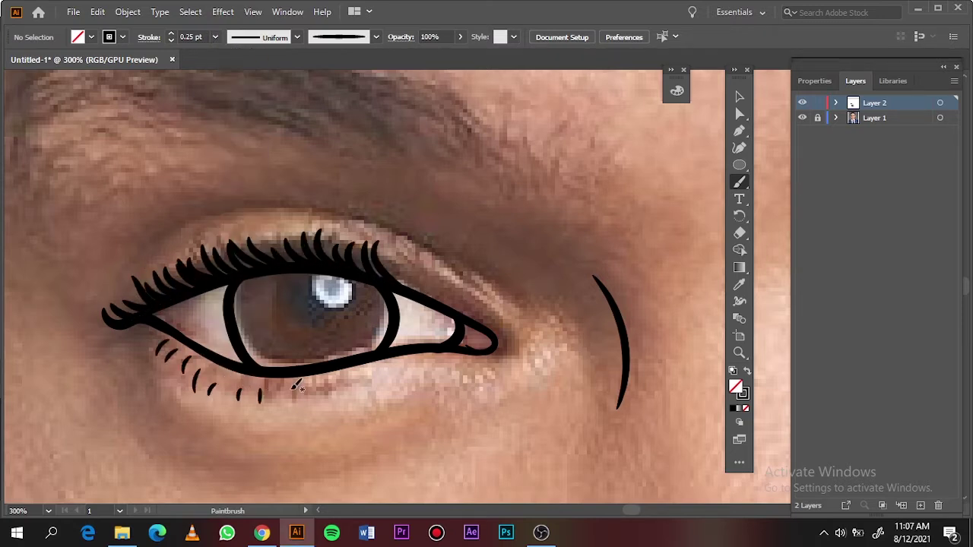
Draw the eyelid crease above the eye at 0.75 pt
left_click(215, 36)
left_click(228, 89)
mouse_move(107, 286)
left_mouse_down()
mouse_move(174, 233)
mouse_move(517, 284)
left_mouse_up()
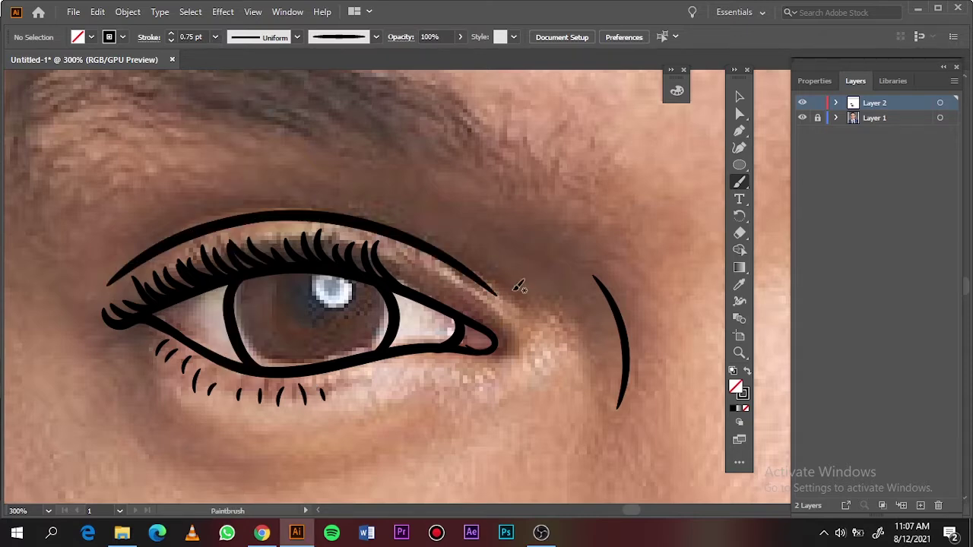
left_click_drag(432, 249, 508, 339)
scroll(508, 339, "down", 5)
scroll(458, 124, "up", 3)
Thin the selected crease stroke to 0.25 pt
key("v")
left_click(350, 126)
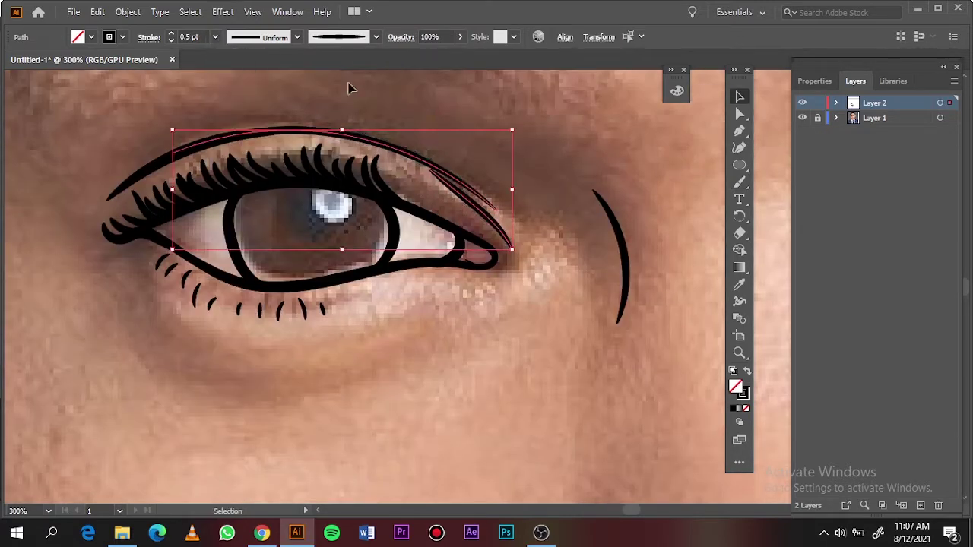
left_click(215, 36)
left_click(231, 68)
scroll(381, 288, "down", 3)
left_click(215, 36)
left_click(238, 52)
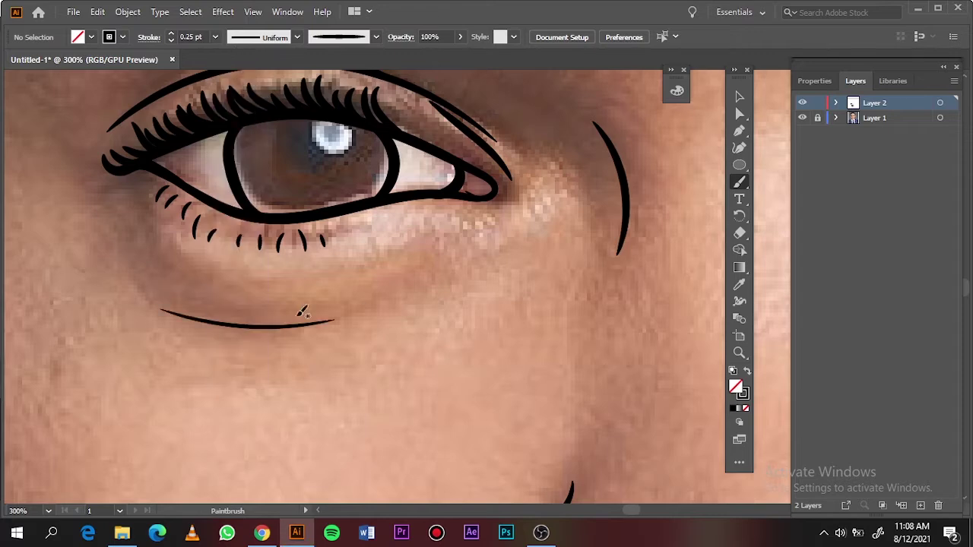
Compare against the photo and delete the old eyelash strokes
key("ctrl+0")
left_click(802, 118)
scroll(424, 274, "up", 10)
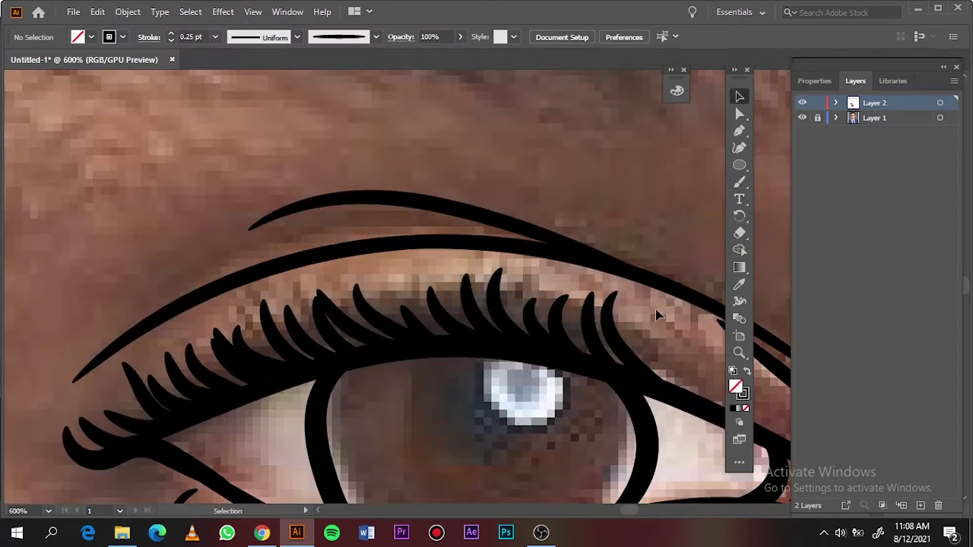
key("Delete")
mouse_move(213, 349)
left_mouse_down()
mouse_move(92, 433)
mouse_move(118, 413)
left_mouse_up()
key("Delete")
left_click(129, 425)
key("Delete")
Repaint new eyelashes along the upper lid
key("b")
left_click_drag(209, 384, 182, 373)
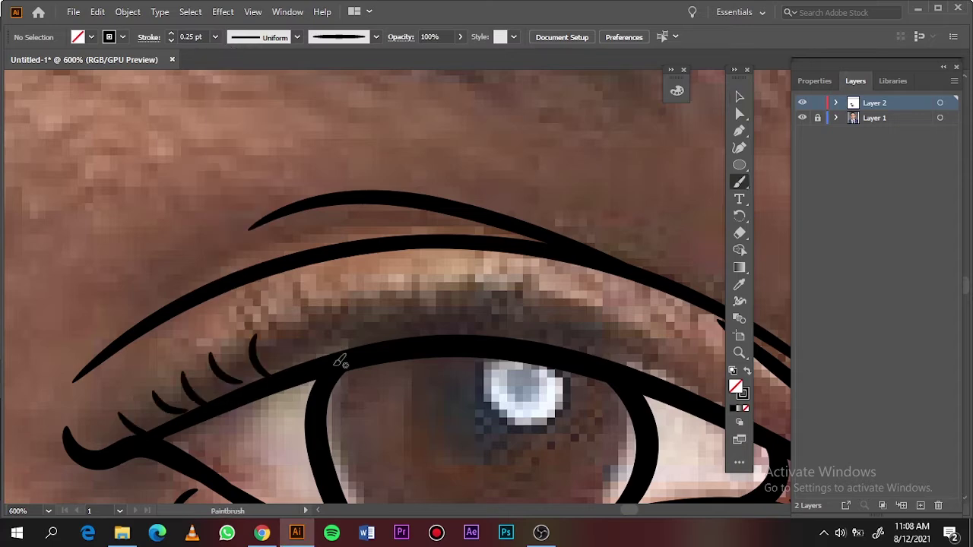
left_click_drag(327, 354, 306, 329)
left_click_drag(528, 338, 519, 315)
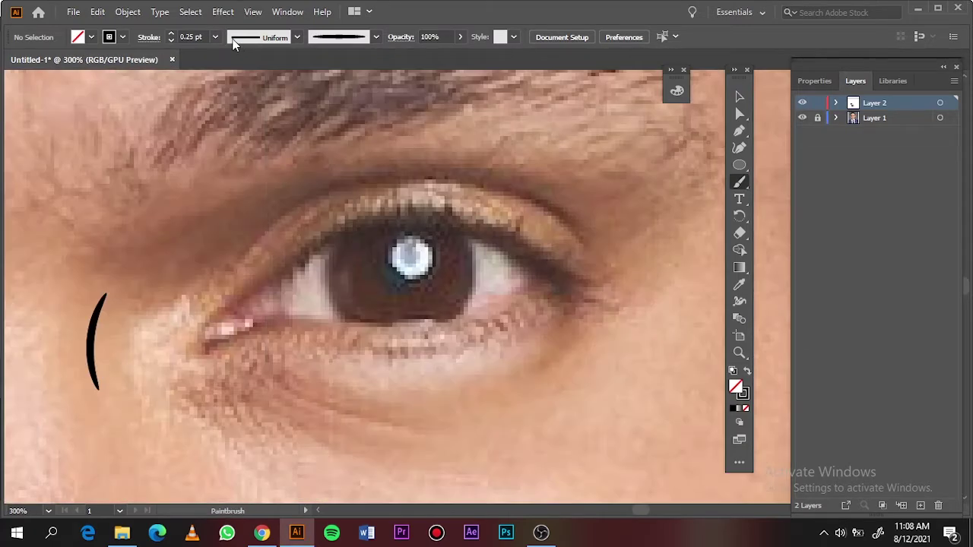
Trace the other eye's lower lid, inner corner, upper lid and iris edges
left_click_drag(236, 340, 564, 286)
left_click_drag(321, 245, 274, 319)
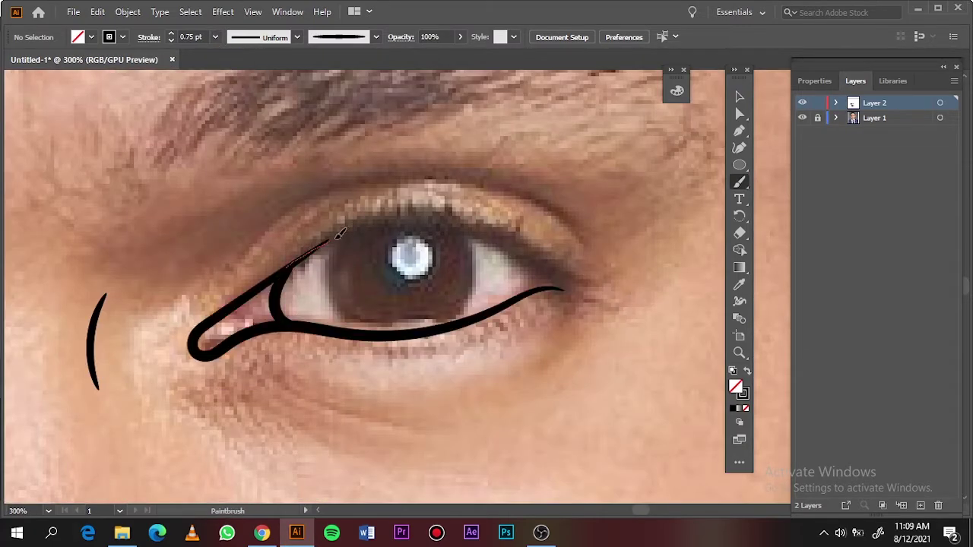
left_click_drag(288, 267, 600, 278)
left_click_drag(351, 237, 335, 328)
left_click_drag(460, 236, 444, 325)
Paint 0.5 pt crease lines above and under the eye, then hide the photo
left_click(216, 36)
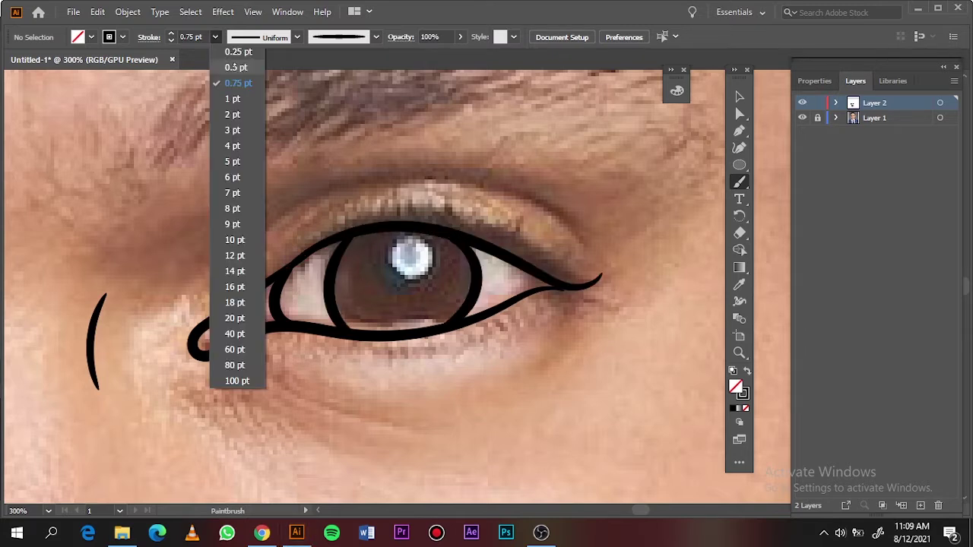
left_click(228, 65)
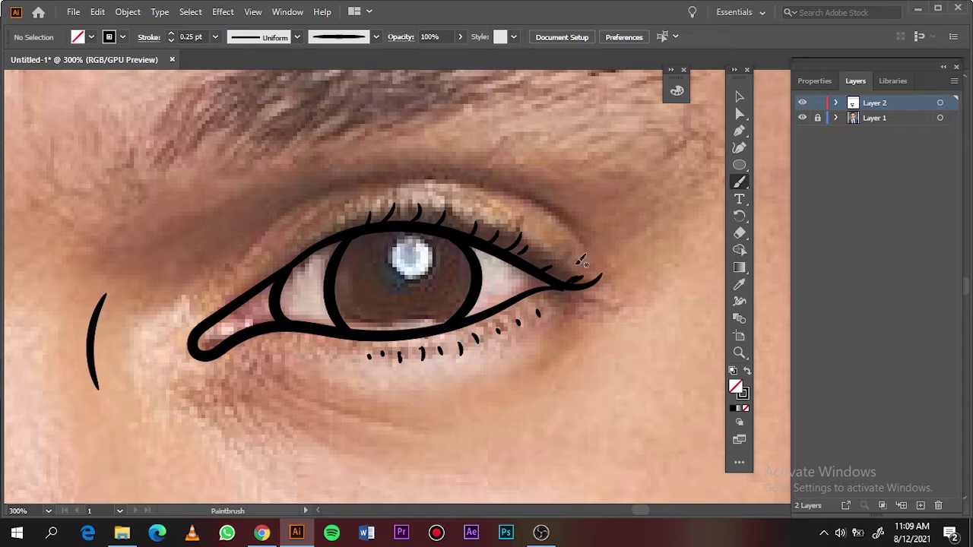
left_click(215, 36)
left_click(228, 81)
mouse_move(589, 196)
left_mouse_down()
mouse_move(252, 252)
mouse_move(365, 205)
left_mouse_up()
left_click_drag(248, 235, 348, 199)
scroll(365, 289, "down", 3)
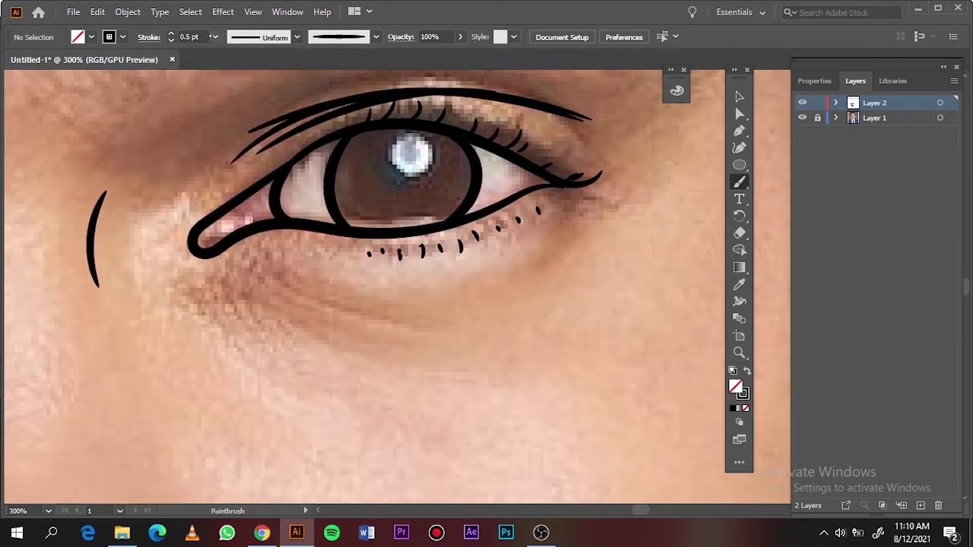
left_click_drag(399, 319, 282, 283)
key("ctrl+0")
left_click(802, 118)
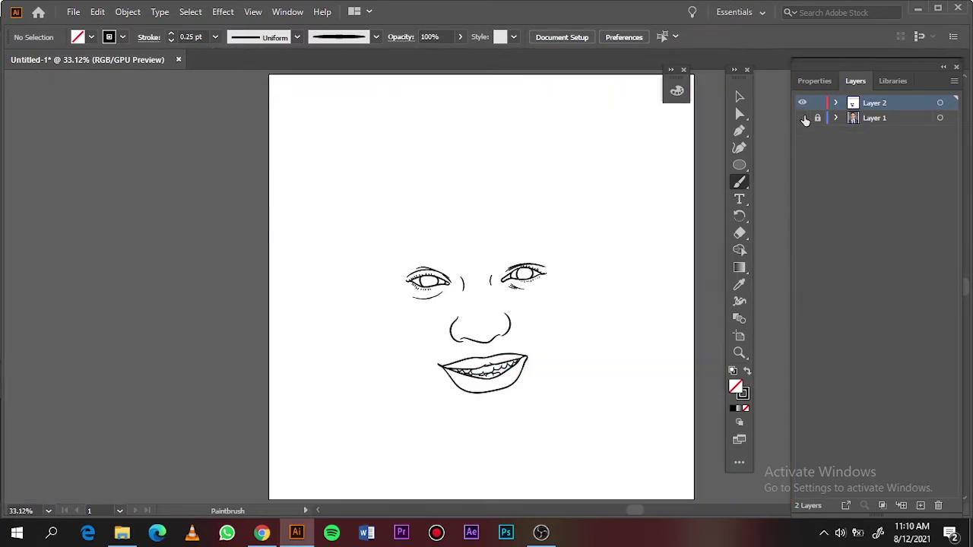
Paint 0.5 pt smile-line creases beside the nose over the restored photo
left_click(802, 118)
key("ctrl+1")
left_click(215, 37)
left_click(229, 81)
left_click_drag(505, 251, 597, 346)
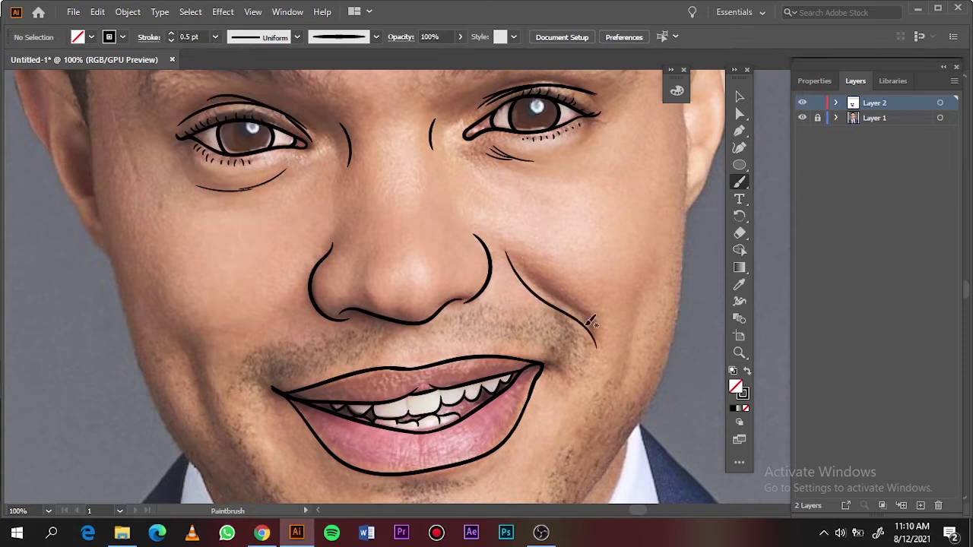
key("ctrl+z")
left_click_drag(508, 244, 597, 340)
key("ctrl+0")
key("ctrl+1")
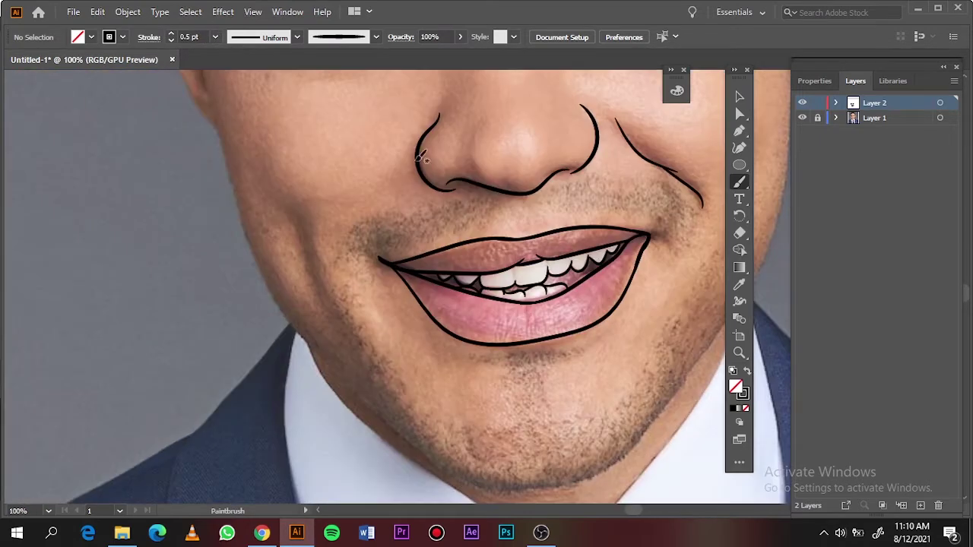
key("ctrl+0")
left_click(802, 118)
Draw the left ear outline at 1 pt and hide the photo to check
key("ctrl+equal")
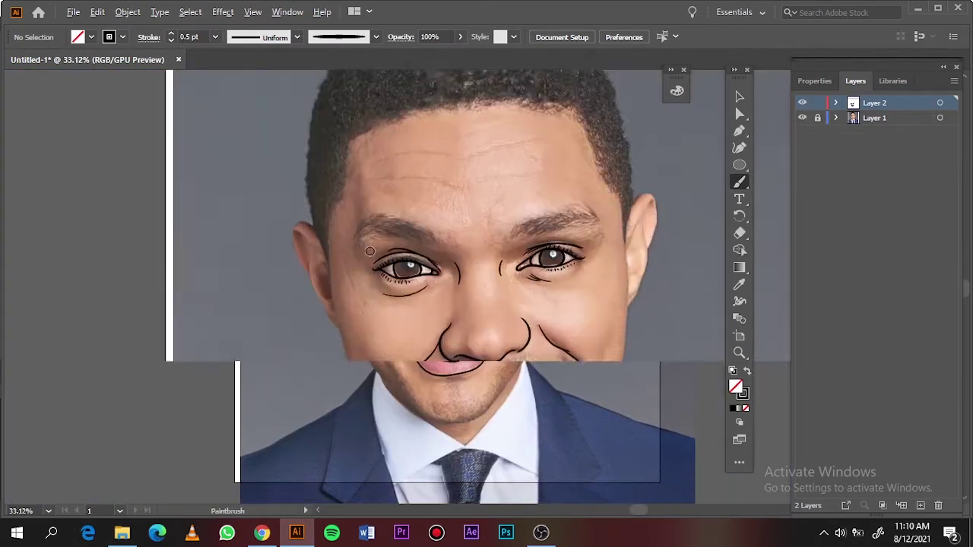
left_click(215, 36)
left_click(233, 99)
key("ctrl+equal")
key("ctrl+equal")
key("ctrl+equal")
mouse_move(406, 456)
left_mouse_down()
mouse_move(363, 389)
mouse_move(324, 171)
left_mouse_up()
key("ctrl+0")
left_click(802, 118)
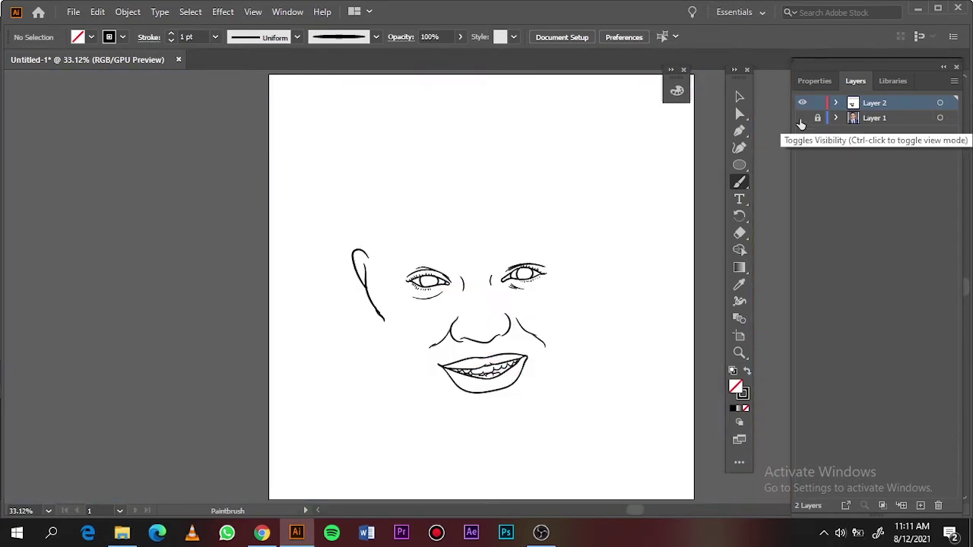
key("ctrl+equal")
key("ctrl+equal")
key("ctrl+equal")
Trace the left ear's edges, earlobe curl and inner line at 0.75 pt
left_click(171, 41)
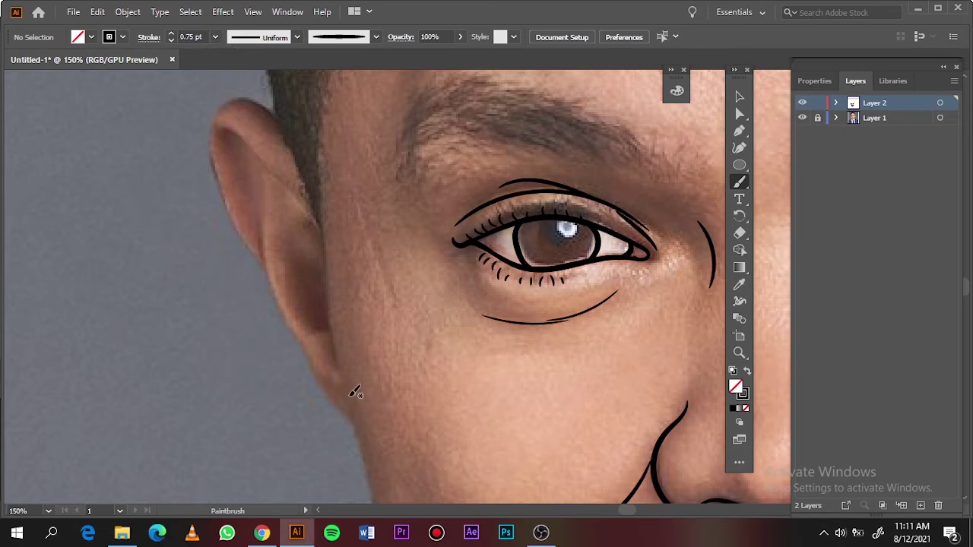
left_click_drag(298, 343, 356, 423)
left_click_drag(332, 361, 297, 332)
left_click_drag(289, 233, 312, 323)
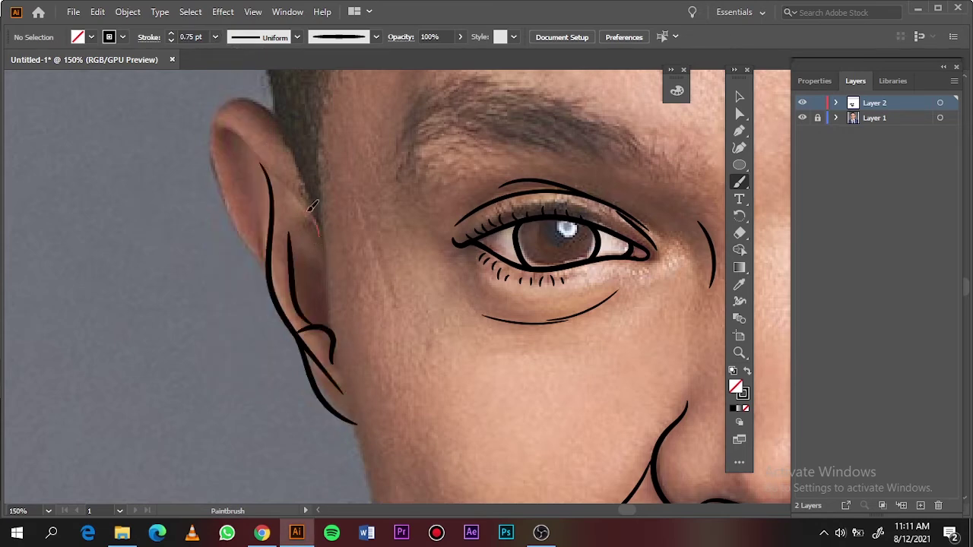
left_click_drag(310, 207, 257, 248)
key("ctrl+0")
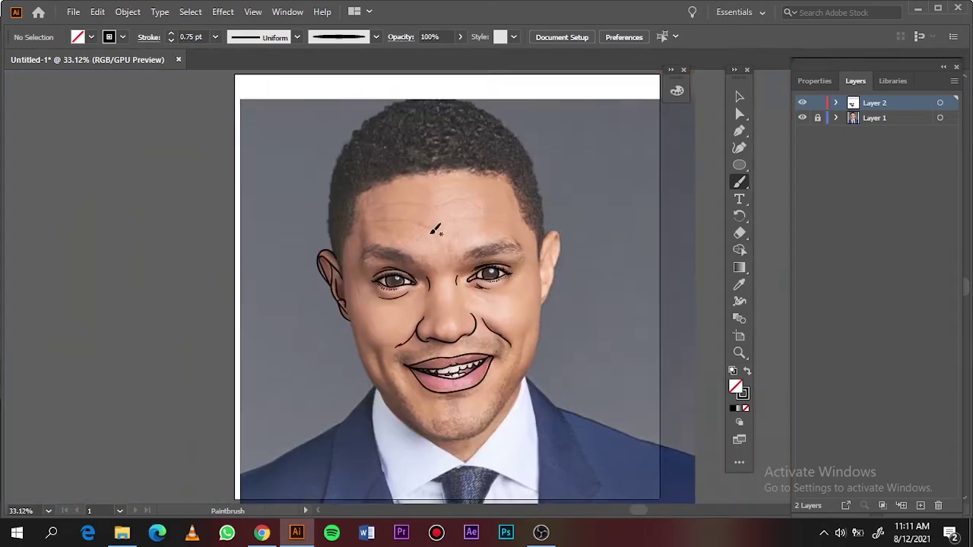
scroll(492, 276, "up", 4)
Trace the right ear's back edge, outer rim and inner details
mouse_move(469, 405)
left_mouse_down()
mouse_move(478, 212)
mouse_move(428, 480)
left_mouse_up()
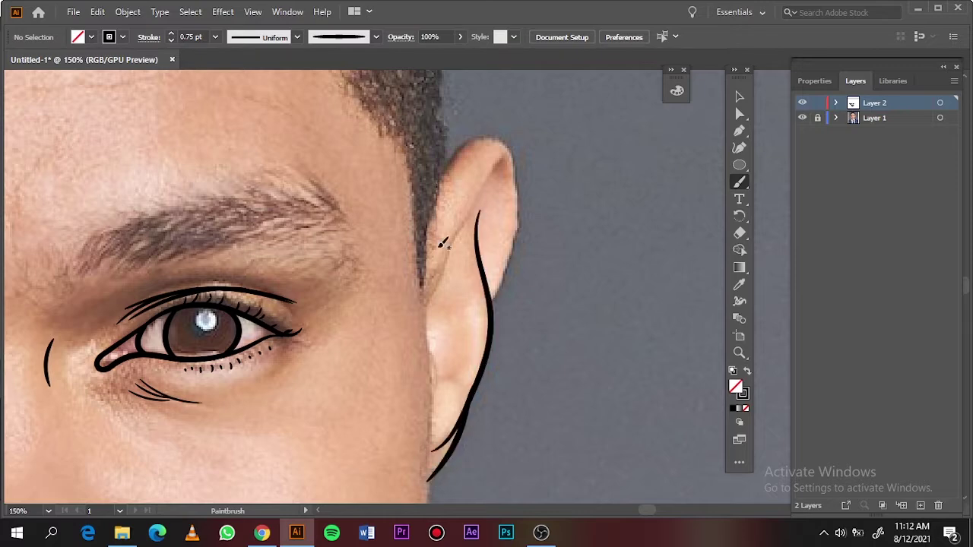
left_click_drag(523, 219, 430, 300)
left_click_drag(486, 185, 459, 365)
left_click_drag(464, 289, 429, 380)
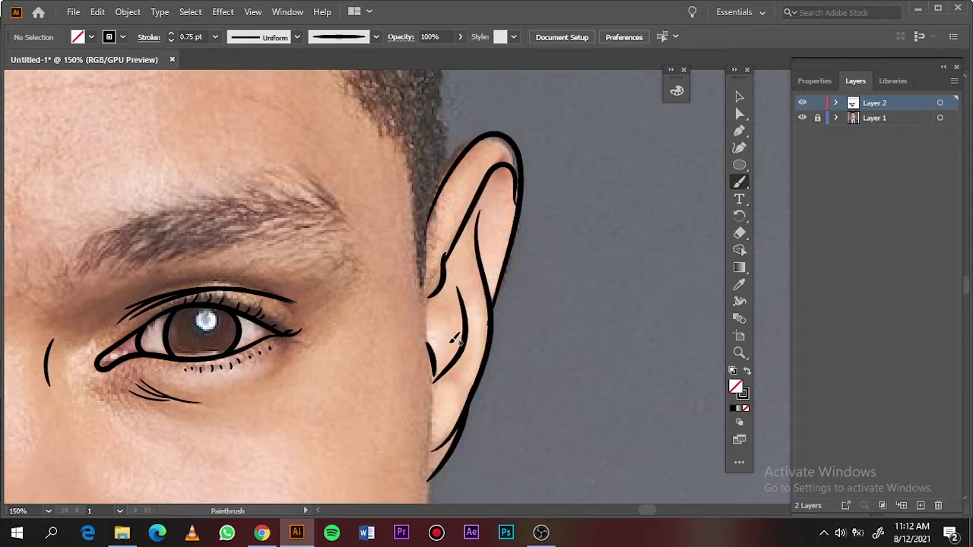
key("ctrl+0")
scroll(415, 410, "up", 2)
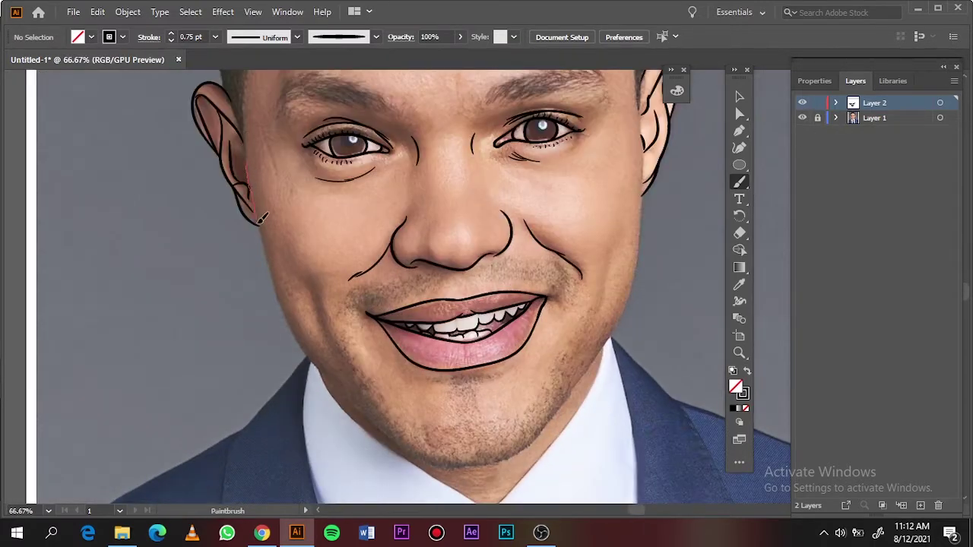
Trace both jawlines down to the collar and chin, then toggle the photo to check
left_click_drag(333, 384, 407, 449)
left_click_drag(667, 110, 640, 253)
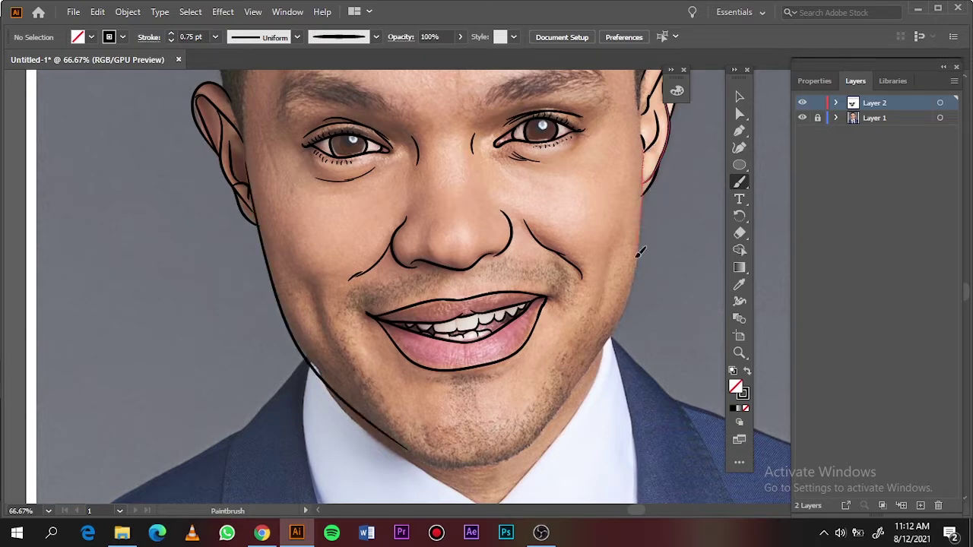
scroll(406, 447, "up", 5)
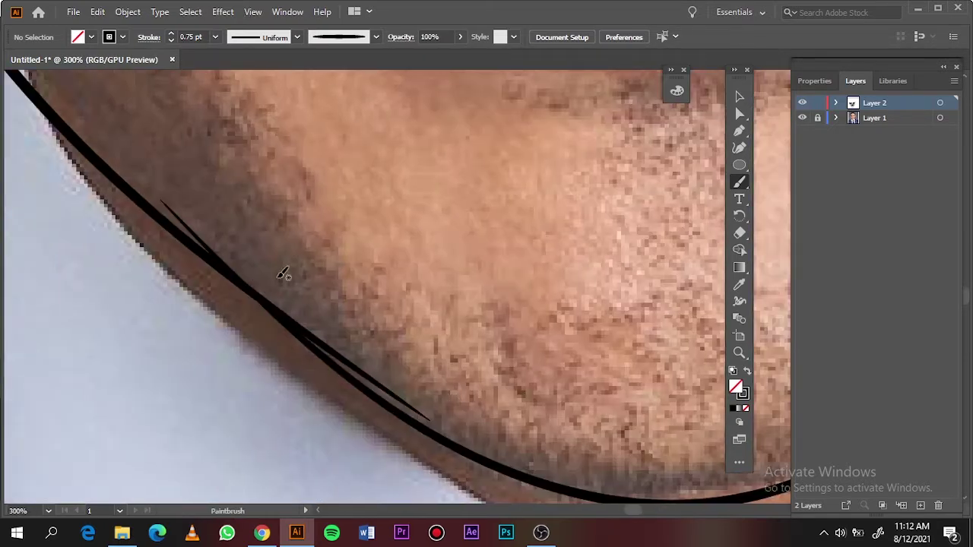
left_click_drag(76, 140, 177, 219)
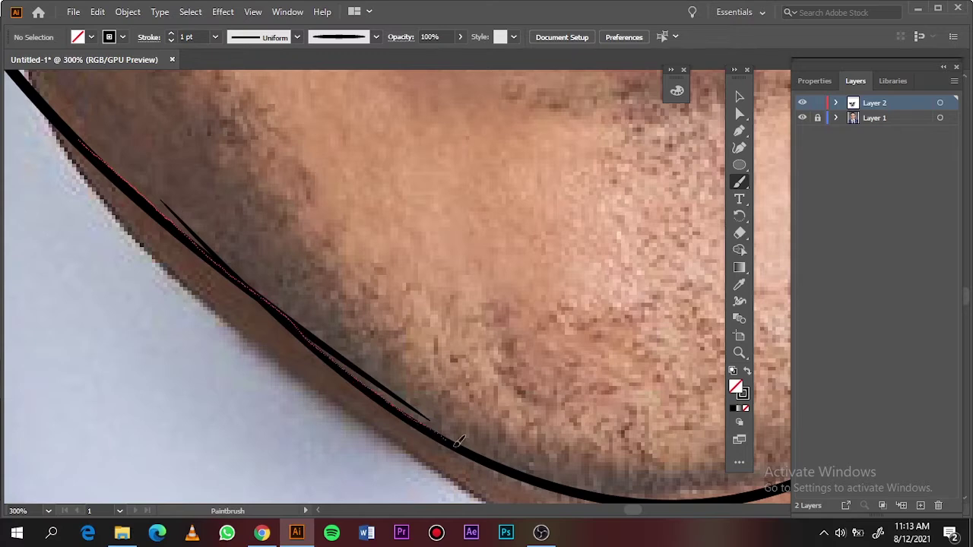
key("ctrl+0")
left_click(802, 117)
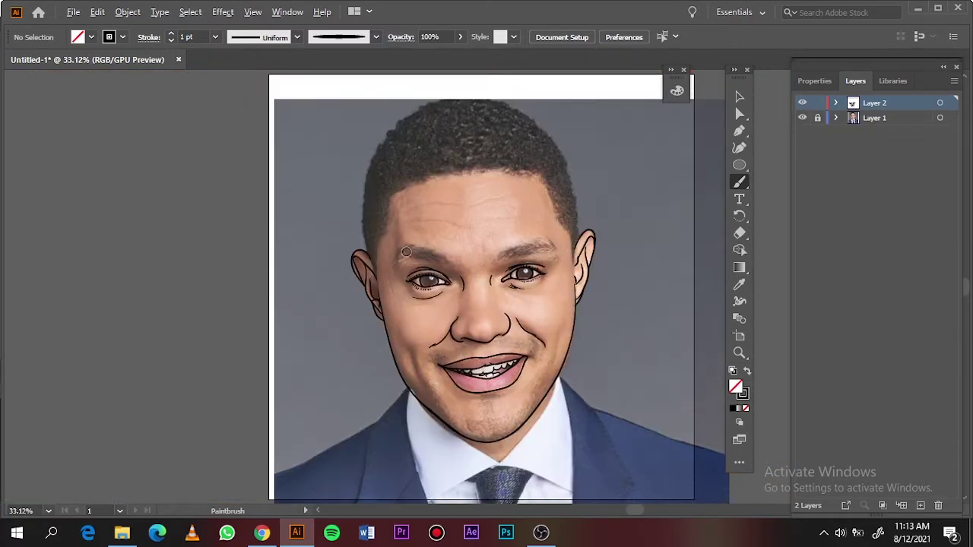
Paint a wrinkle line across the forehead and check it against the reference photo
scroll(406, 251, "up", 3)
left_click_drag(260, 237, 354, 219)
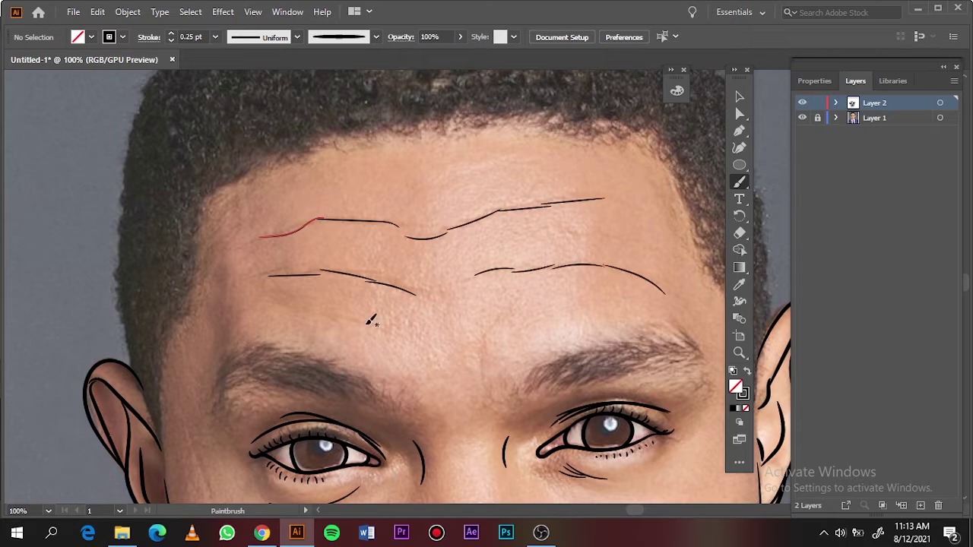
scroll(371, 322, "down", 2)
scroll(371, 321, "down", 1)
left_click(802, 118)
scroll(396, 231, "up", 4)
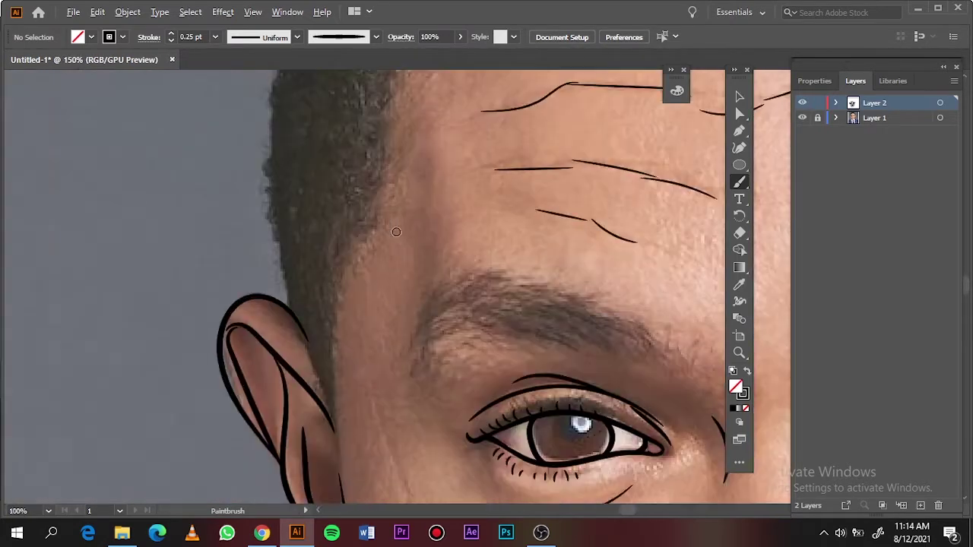
scroll(410, 213, "up", 1)
With the Pencil and a black fill, draw the sideburn above the left ear
key("n")
key("shift+x")
left_click_drag(290, 316, 325, 394)
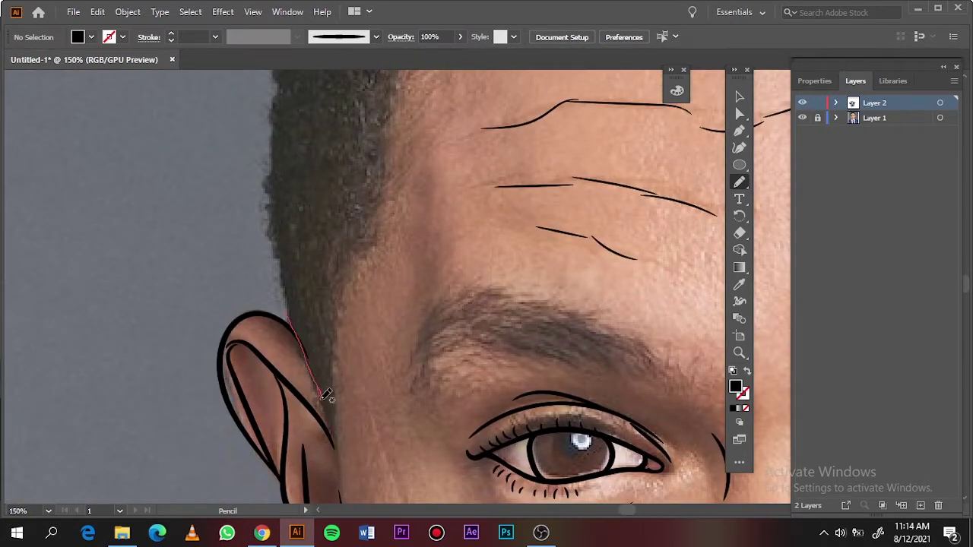
left_click_drag(292, 258, 293, 260)
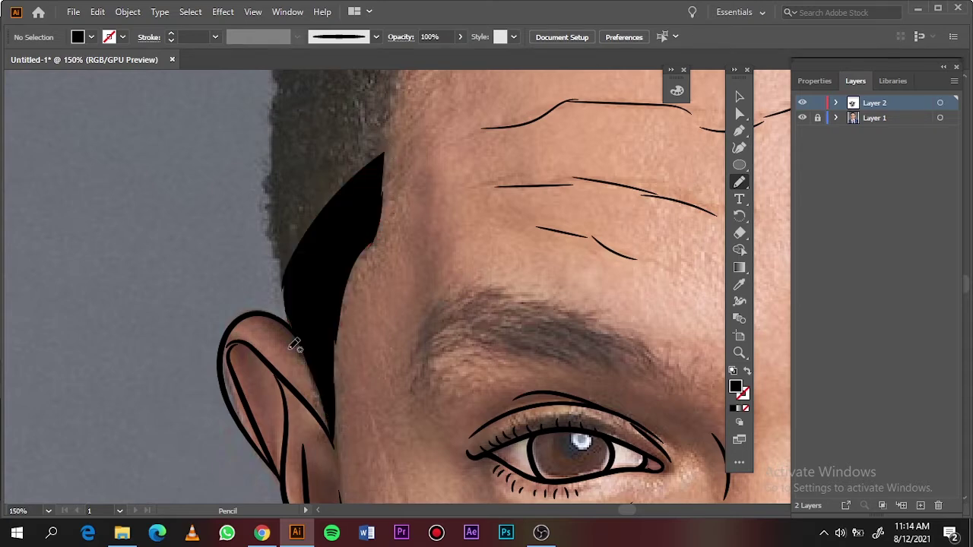
scroll(292, 304, "up", 6)
scroll(289, 441, "down", 1)
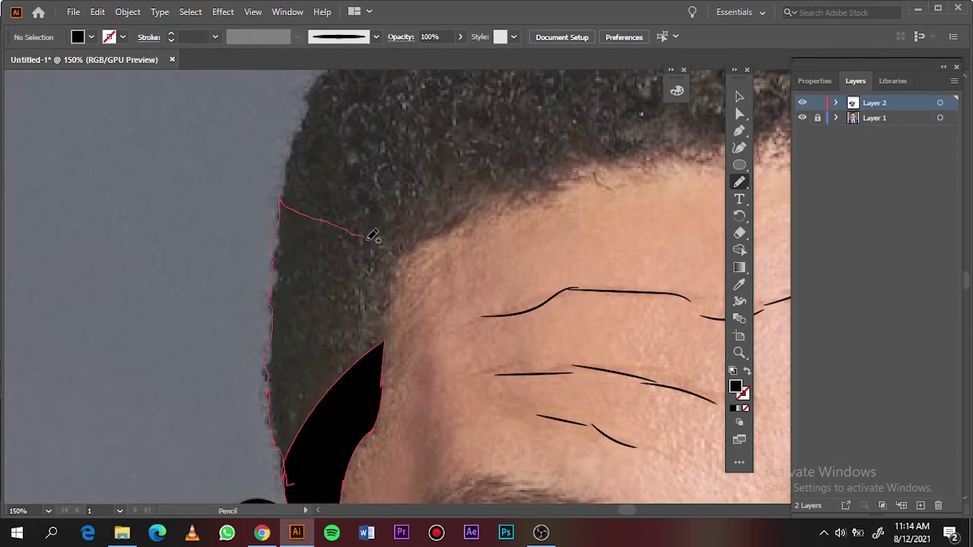
scroll(388, 312, "down", 5)
scroll(171, 403, "up", 2)
scroll(171, 403, "up", 2)
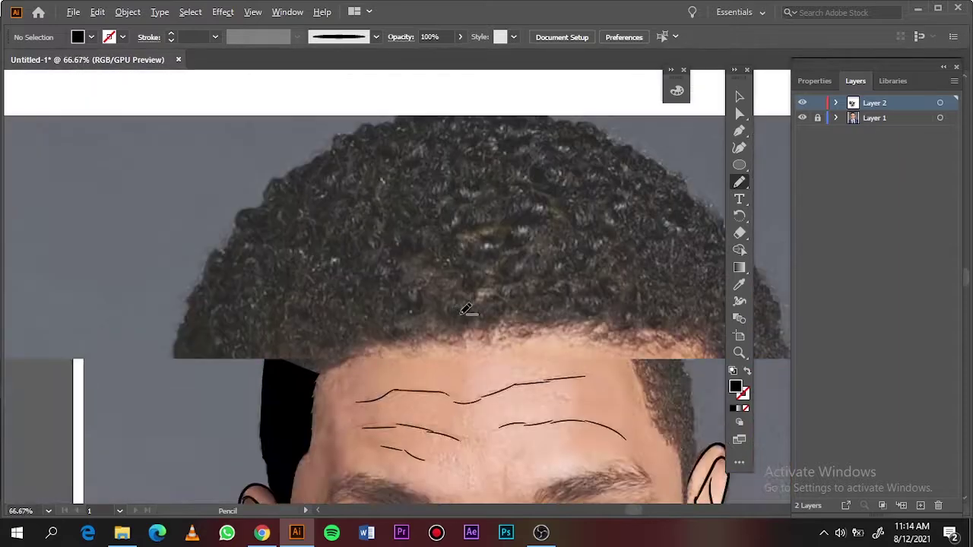
scroll(171, 403, "up", 1)
Cover the left side, top and crown of the hair with black shapes
left_click_drag(293, 172, 393, 345)
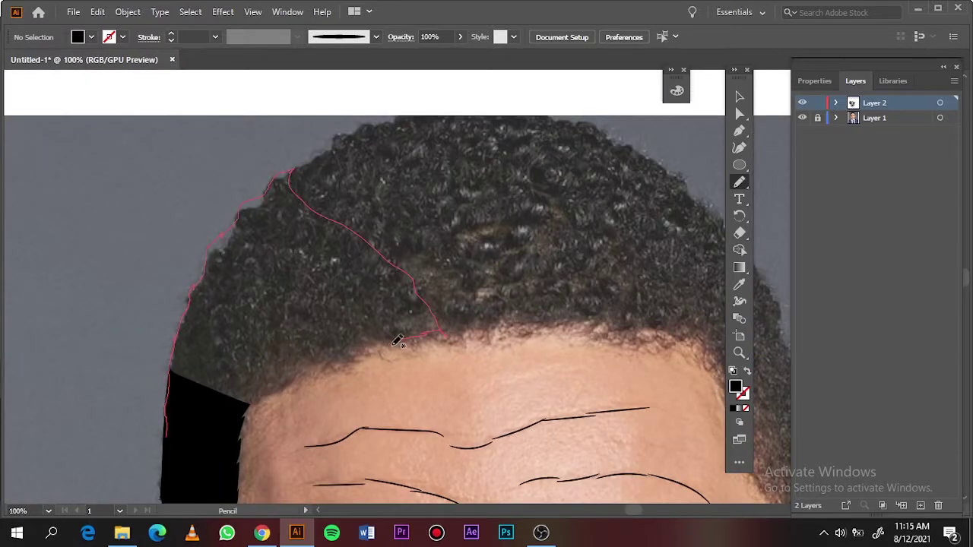
left_click_drag(240, 421, 242, 422)
left_click_drag(320, 160, 275, 187)
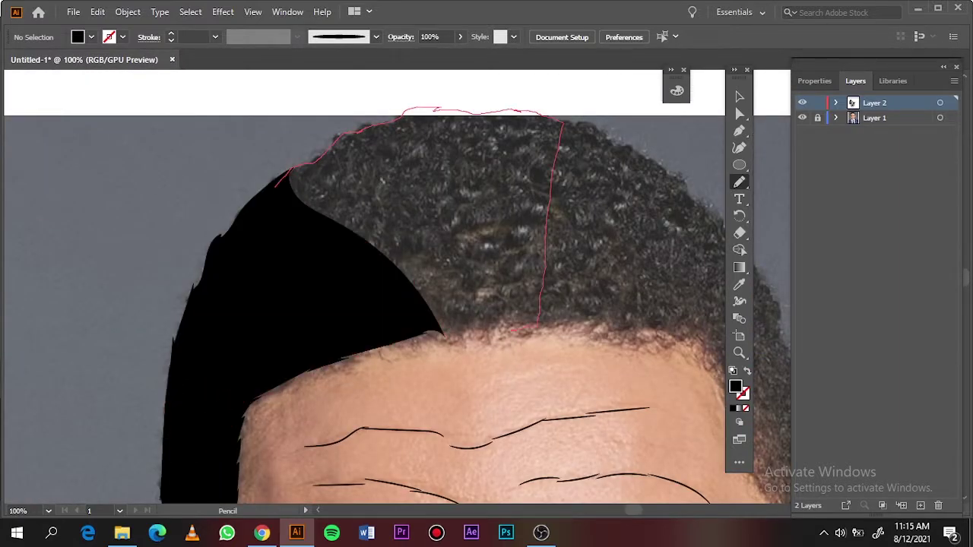
left_click_drag(511, 329, 278, 185)
left_click_drag(434, 108, 570, 112)
left_click_drag(596, 330, 448, 216)
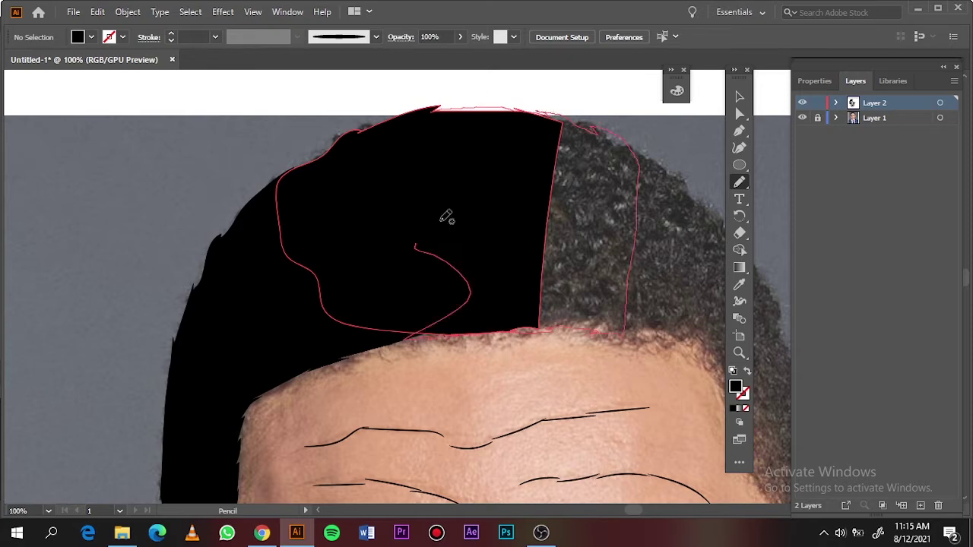
key("ctrl+0")
left_click(803, 117)
key("ctrl+1")
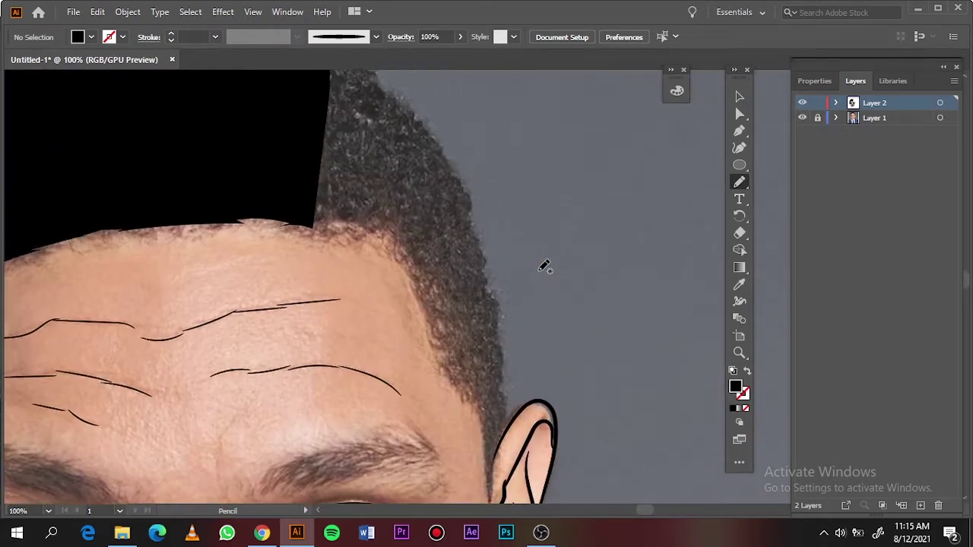
Add black shapes for the right side of the hair and the right sideburn
left_click_drag(300, 288, 357, 305)
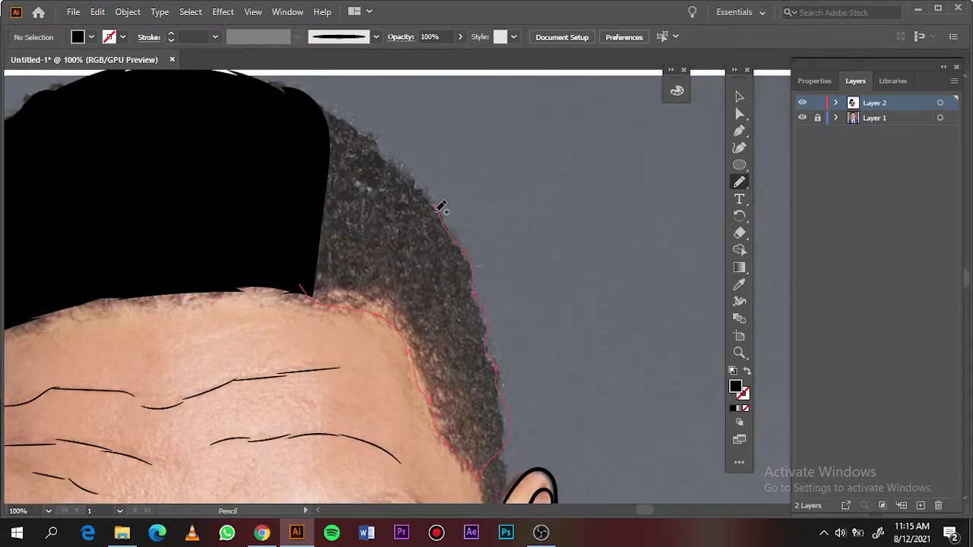
left_click_drag(293, 80, 278, 74)
key("ctrl+0")
key("ctrl+plus")
key("ctrl+plus")
key("ctrl+plus")
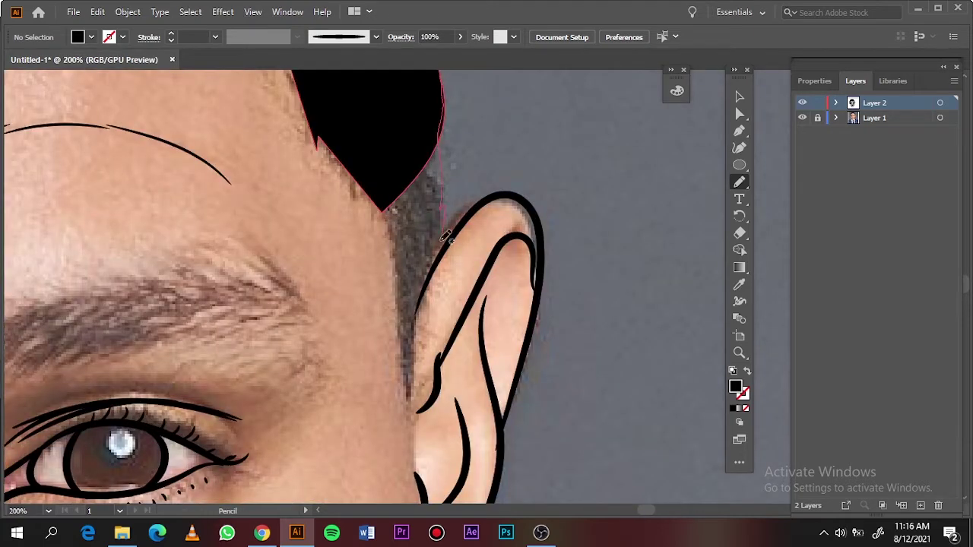
left_click_drag(406, 402, 372, 228)
Review the forehead wrinkle lines against the reference photo
key("ctrl+0")
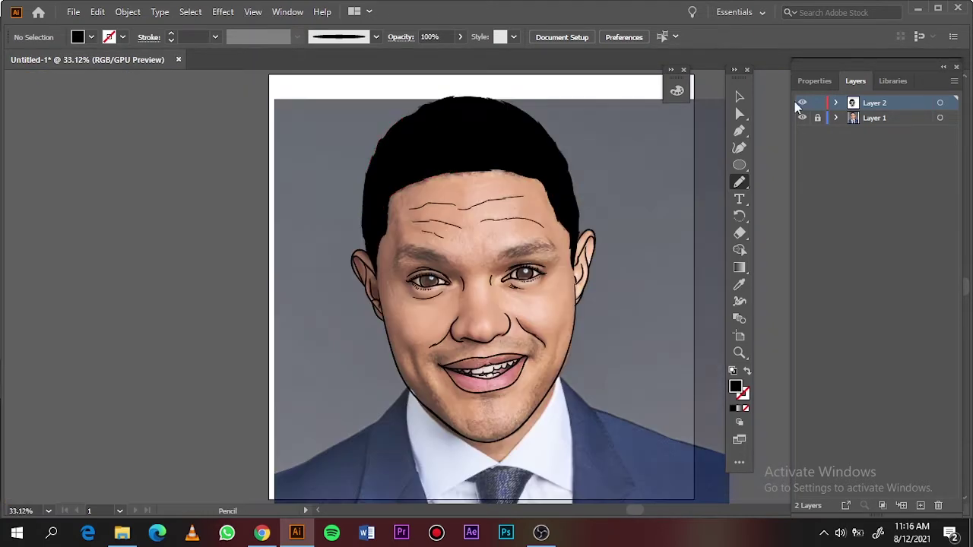
left_click(802, 117)
scroll(254, 98, "up", 4)
key("v")
left_click_drag(254, 97, 124, 281)
left_click(124, 281)
scroll(343, 348, "down", 3)
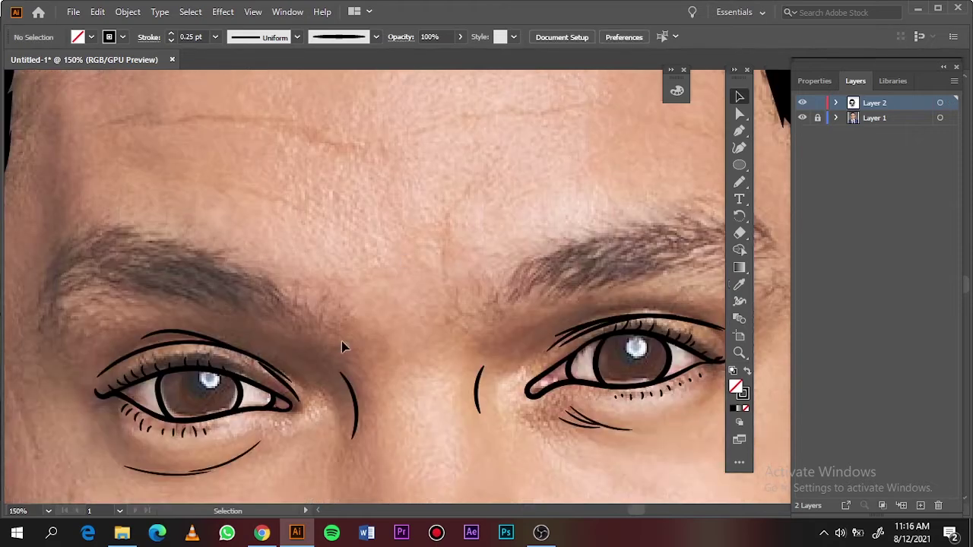
scroll(343, 347, "right", 3)
Paint dense hair strokes along the first eyebrow with the Paintbrush
key("b")
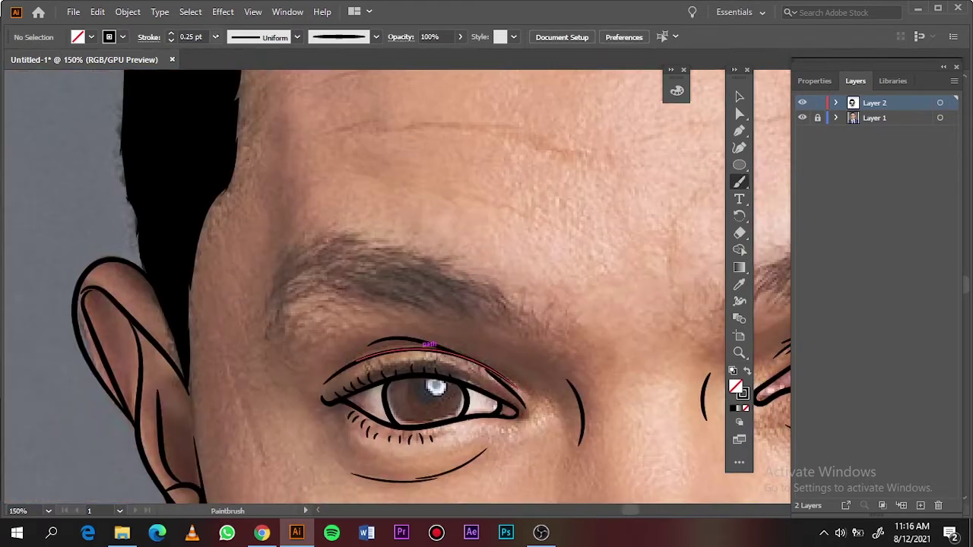
mouse_move(283, 293)
left_mouse_down()
mouse_move(405, 268)
mouse_move(511, 316)
left_mouse_up()
left_click_drag(338, 245, 471, 288)
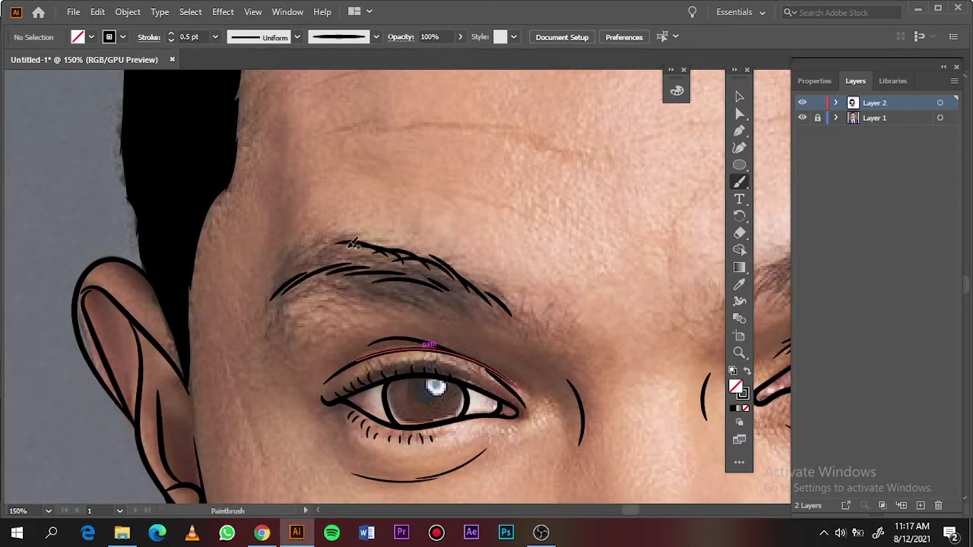
mouse_move(272, 283)
left_mouse_down()
mouse_move(351, 240)
mouse_move(425, 263)
mouse_move(472, 320)
left_mouse_up()
left_click_drag(380, 267, 456, 317)
mouse_move(325, 293)
left_mouse_down()
mouse_move(417, 268)
mouse_move(440, 277)
left_mouse_up()
Add 0.75 pt eyebrow strokes and thin 0.25 pt hairs beyond the eyebrow tail
left_click(215, 37)
left_click(224, 69)
mouse_move(278, 283)
left_mouse_down()
mouse_move(339, 257)
mouse_move(411, 251)
mouse_move(496, 318)
left_mouse_up()
left_click_drag(426, 278, 490, 300)
left_click(215, 36)
left_click_drag(545, 319, 542, 336)
left_click_drag(535, 301, 538, 323)
left_click_drag(520, 308, 517, 331)
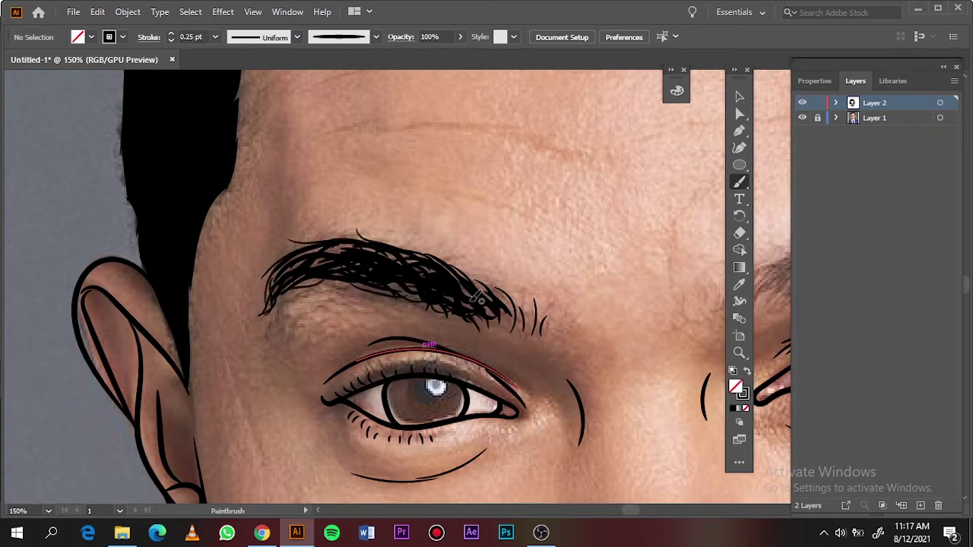
Draw the second eyebrow with dense 0.5 pt hair strokes
key("ctrl+0")
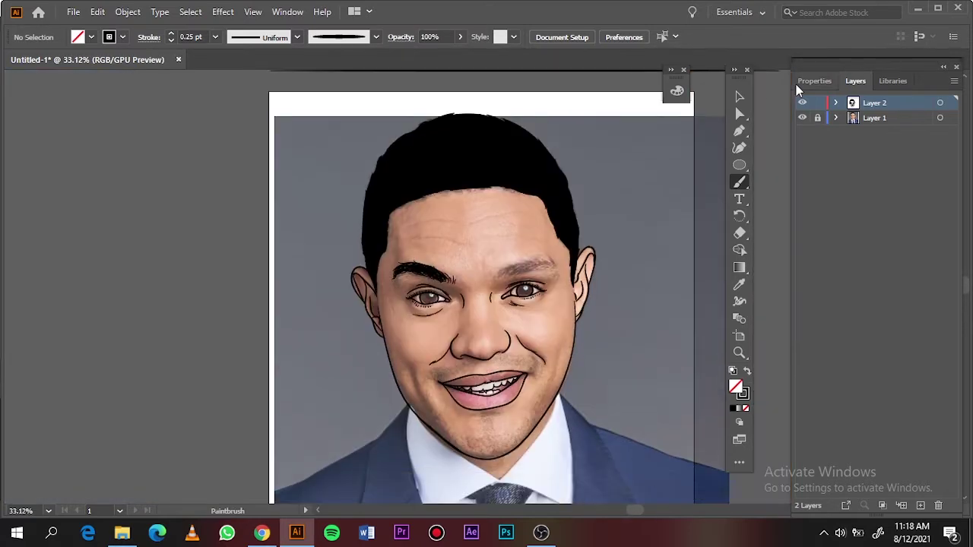
left_click(802, 117)
scroll(499, 282, "up", 4)
left_click(215, 37)
left_click(224, 59)
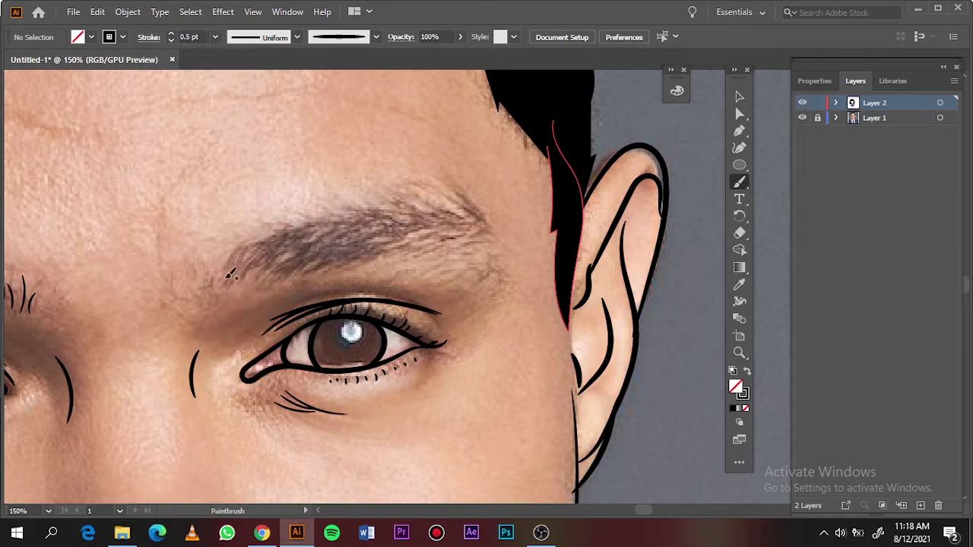
left_click_drag(229, 272, 371, 209)
left_click_drag(242, 277, 460, 222)
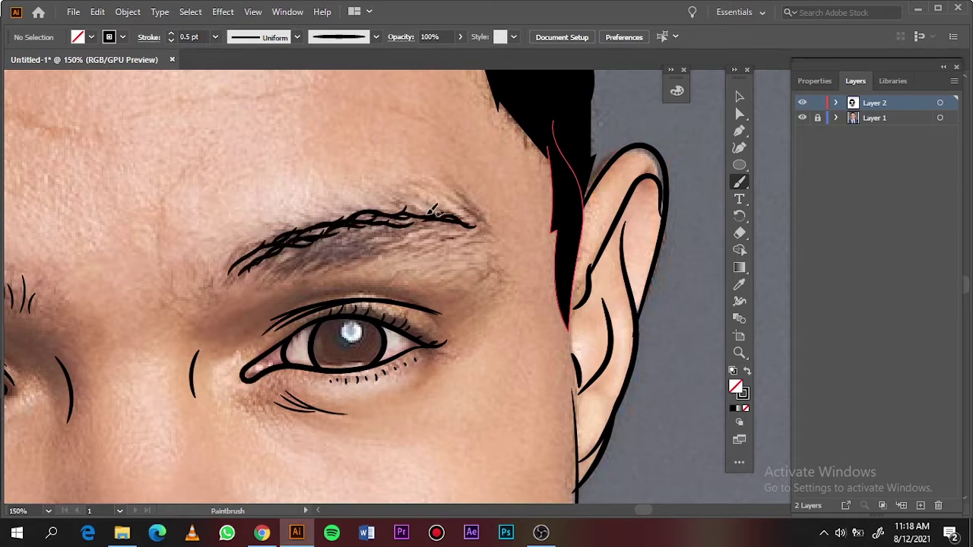
left_click_drag(264, 282, 336, 245)
left_click_drag(304, 273, 389, 229)
left_click_drag(340, 259, 443, 213)
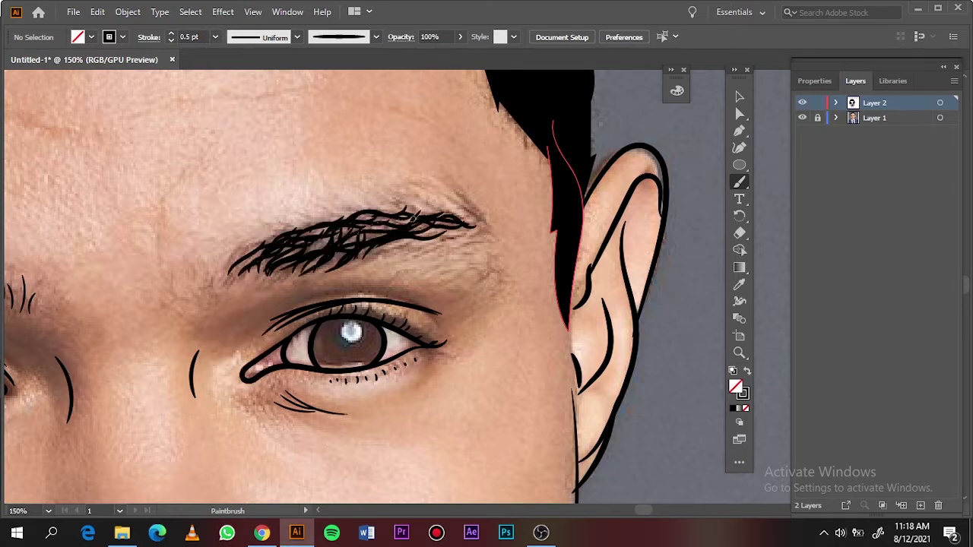
Extend the second eyebrow's tail and inner end with a 0.75 pt stroke
key("bracketright")
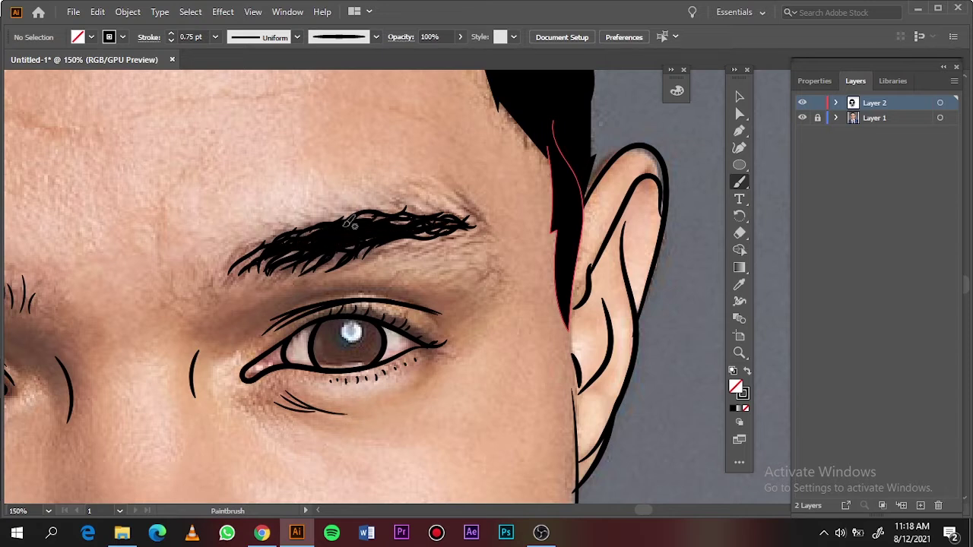
mouse_move(232, 271)
left_mouse_down()
mouse_move(389, 204)
mouse_move(476, 201)
mouse_move(351, 261)
mouse_move(233, 280)
mouse_move(398, 249)
left_mouse_up()
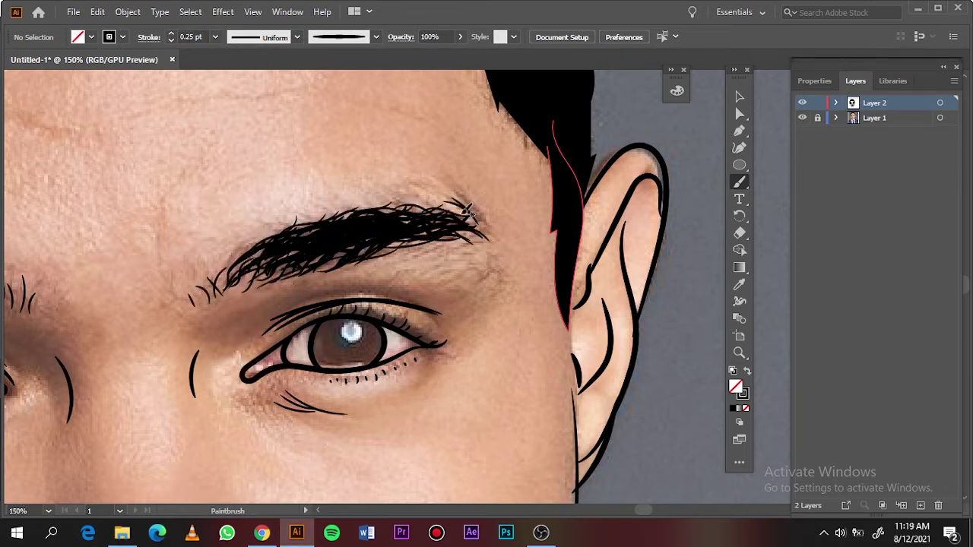
key("ctrl+0")
scroll(463, 289, "up", 5)
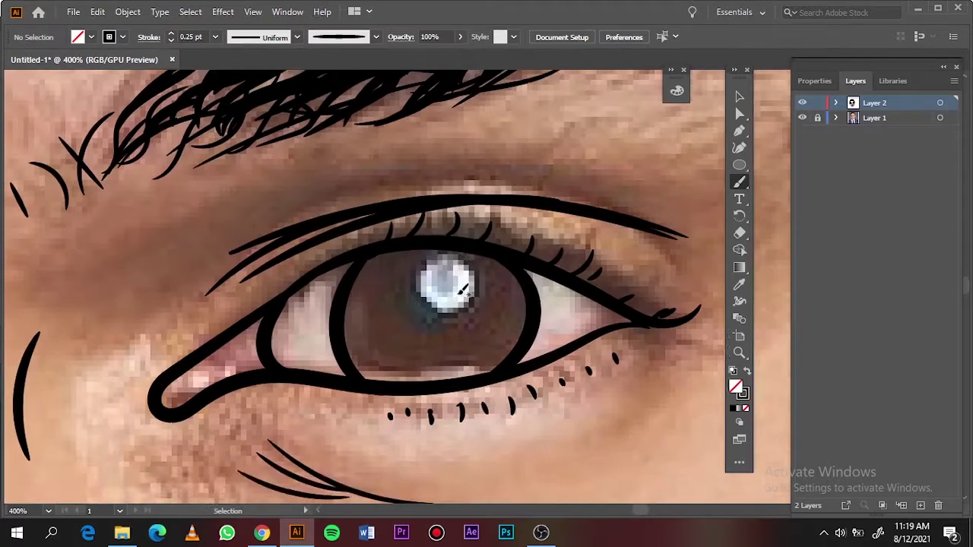
scroll(463, 289, "up", 2)
Draw thin strokes on the iris, delete the stray one, and add a pencil stroke
left_click_drag(291, 351, 554, 346)
left_click_drag(357, 287, 308, 318)
key("v")
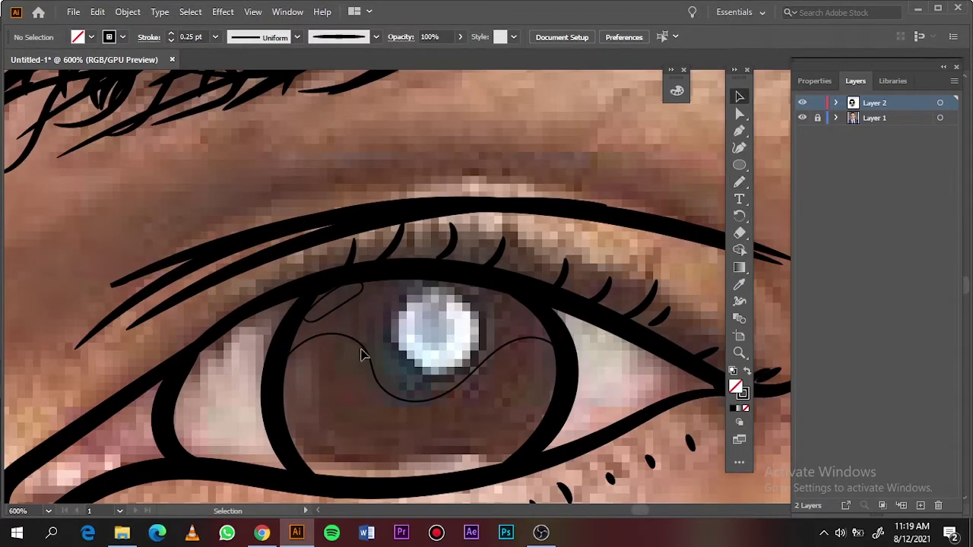
left_click(362, 355)
key("Delete")
key("ctrl+0")
scroll(367, 337, "up", 8)
key("n")
mouse_move(235, 303)
left_mouse_down()
mouse_move(429, 327)
mouse_move(446, 223)
left_mouse_up()
key("ctrl+0")
Hide the reference photo and set the Paintbrush to 0.25 pt for stubble
left_click(803, 117)
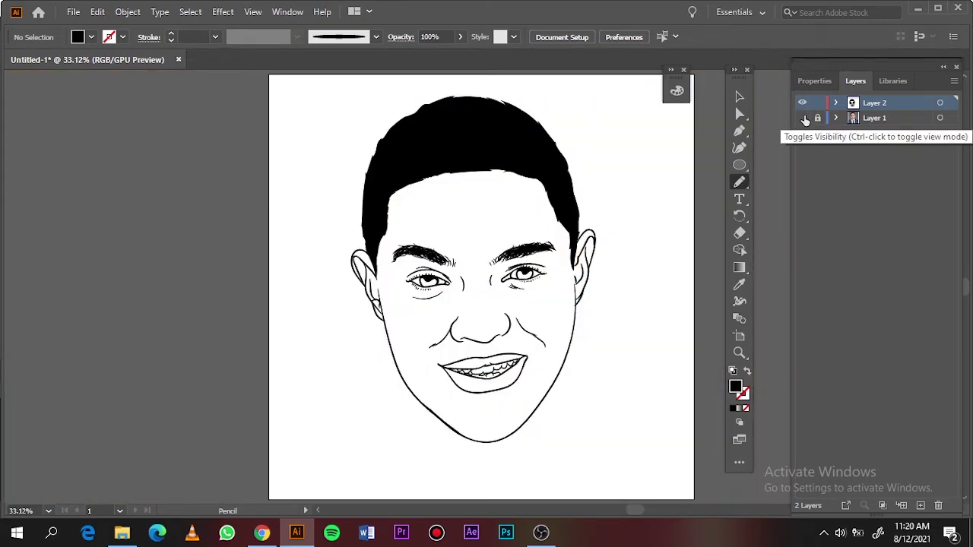
scroll(479, 372, "up", 4)
scroll(367, 251, "down", 1)
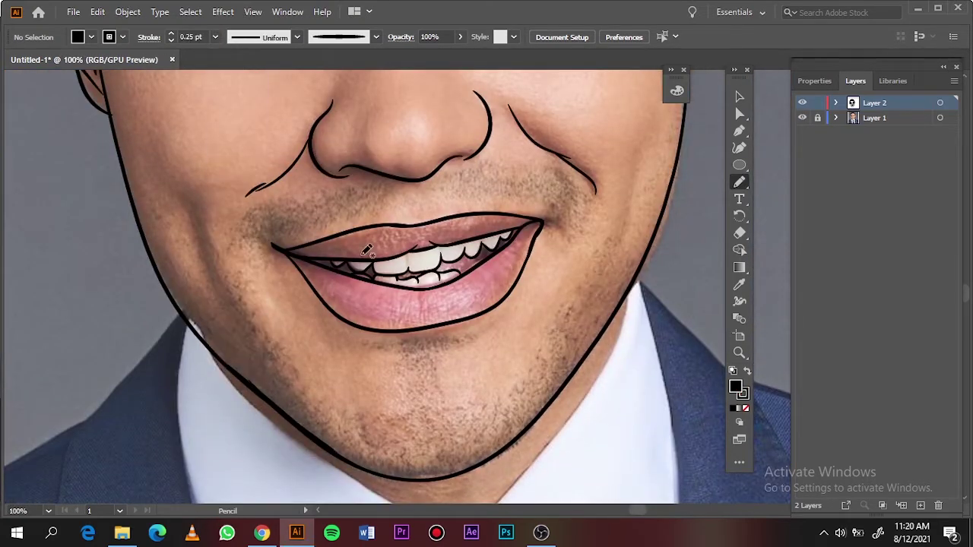
key("b")
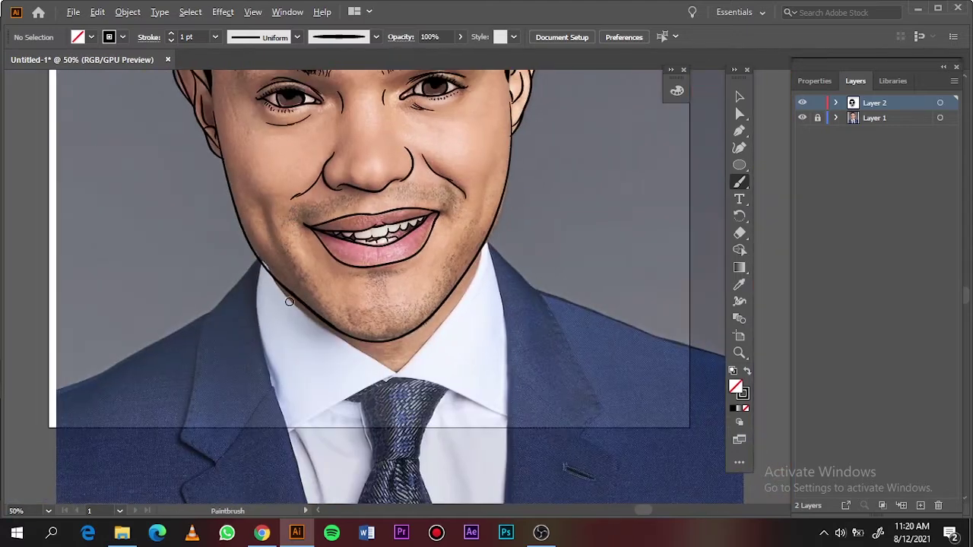
left_click(215, 36)
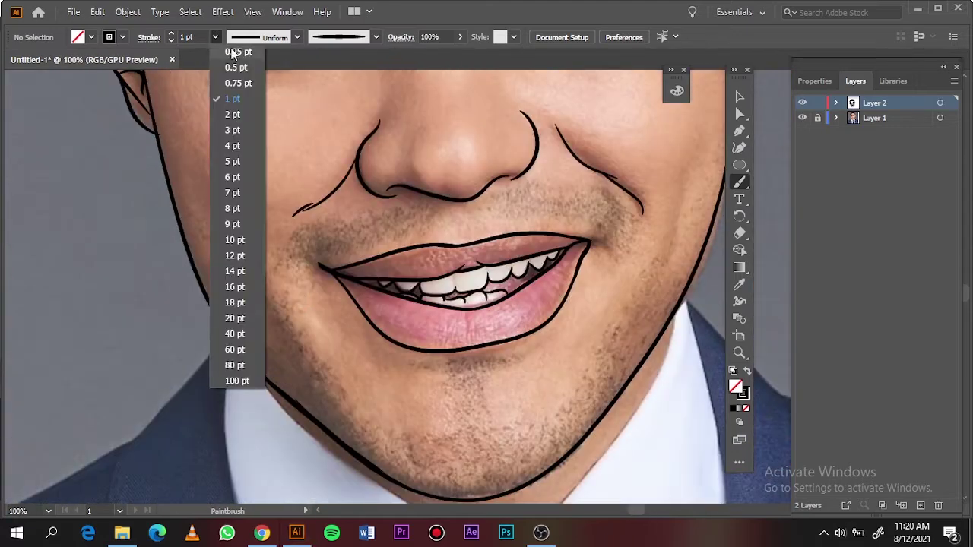
left_click(233, 52)
scroll(293, 252, "up", 1)
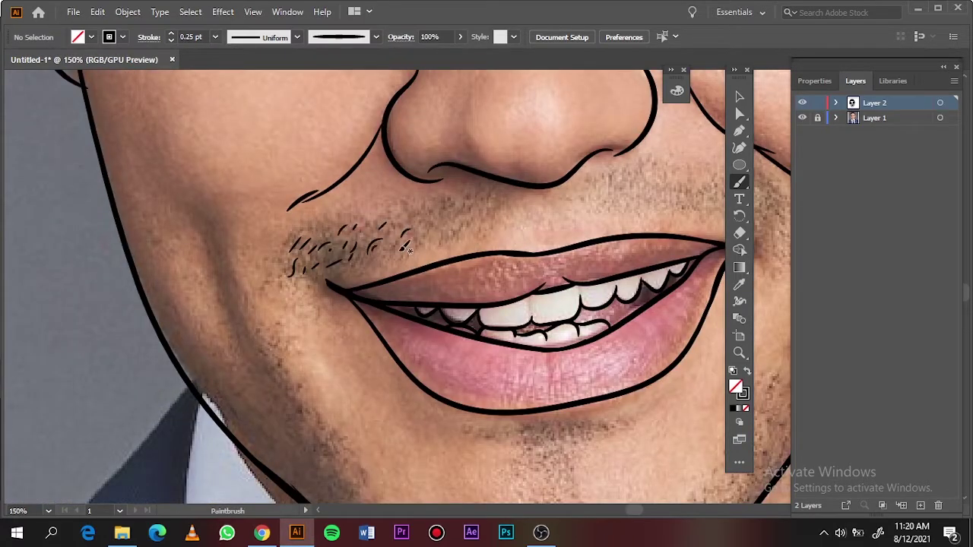
scroll(372, 272, "down", 4)
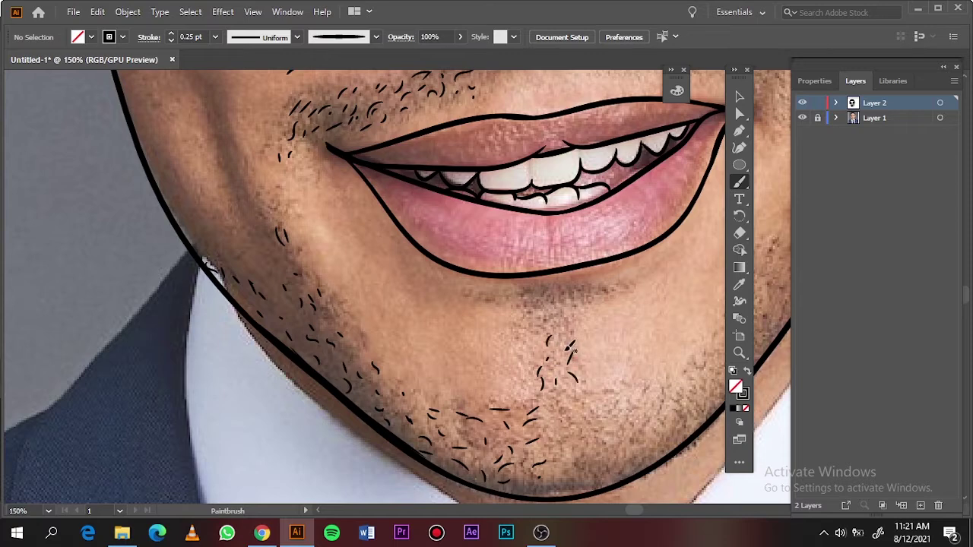
scroll(472, 425, "down", 4)
Compare the chin stubble against the reference photo, then hide the photo
left_click(802, 118)
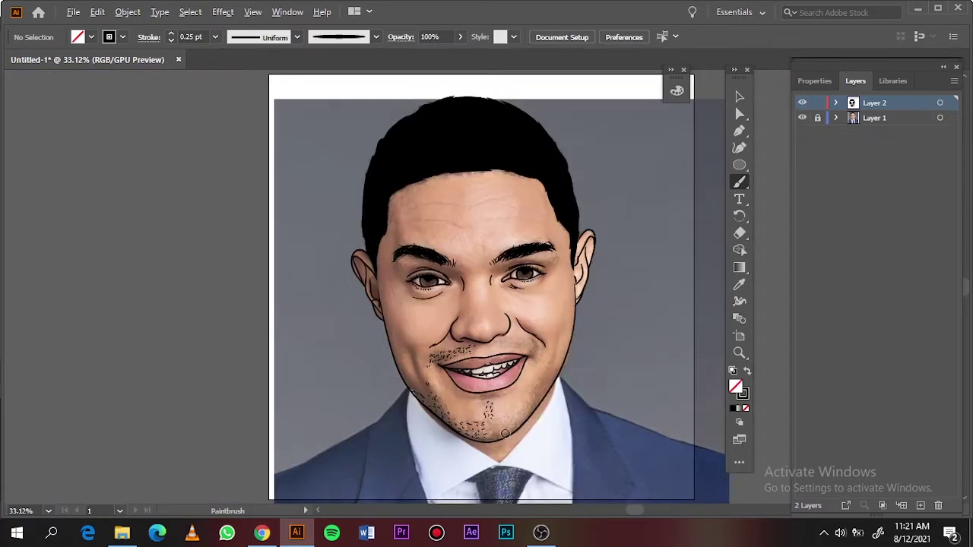
scroll(520, 432, "up", 4)
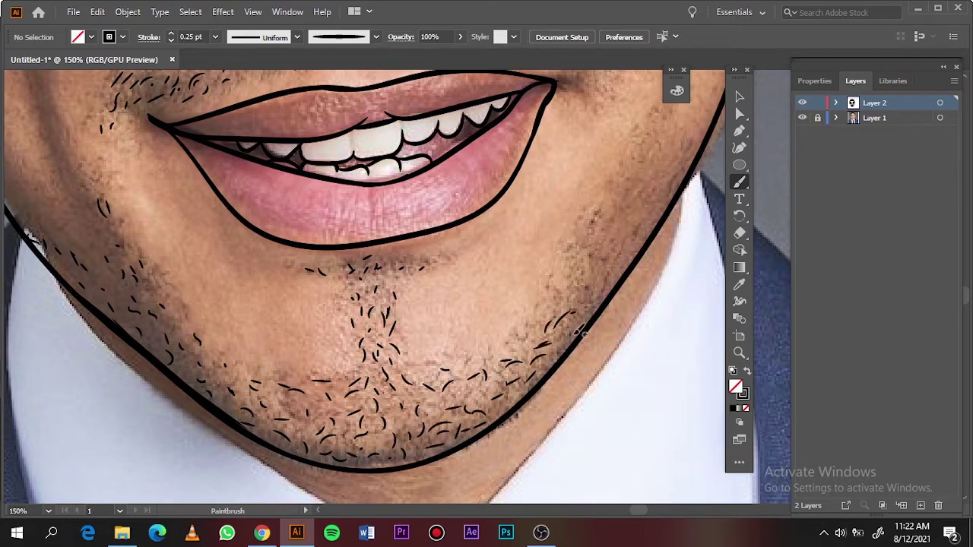
key("ctrl+0")
left_click(802, 118)
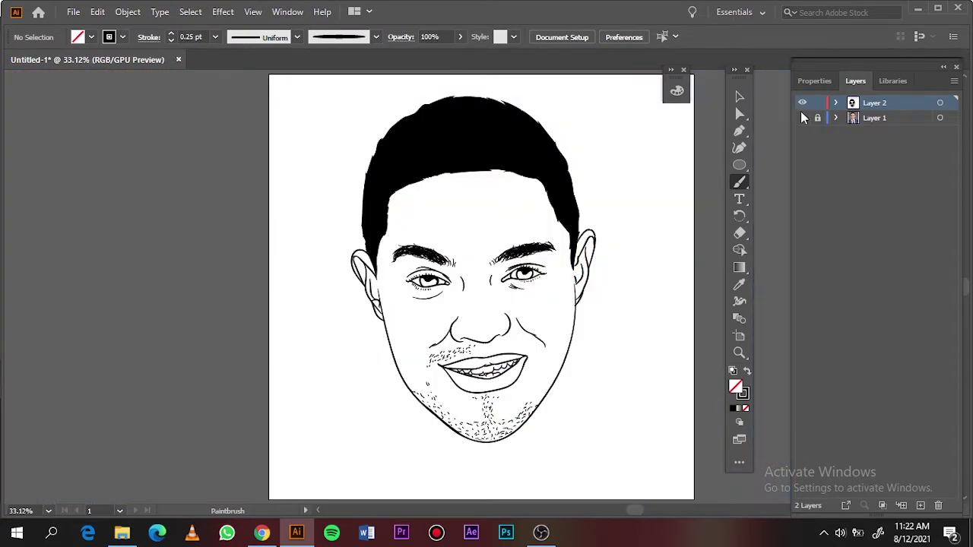
key("ctrl+plus")
left_click(802, 118)
key("ctrl+plus")
key("ctrl+plus")
key("ctrl+plus")
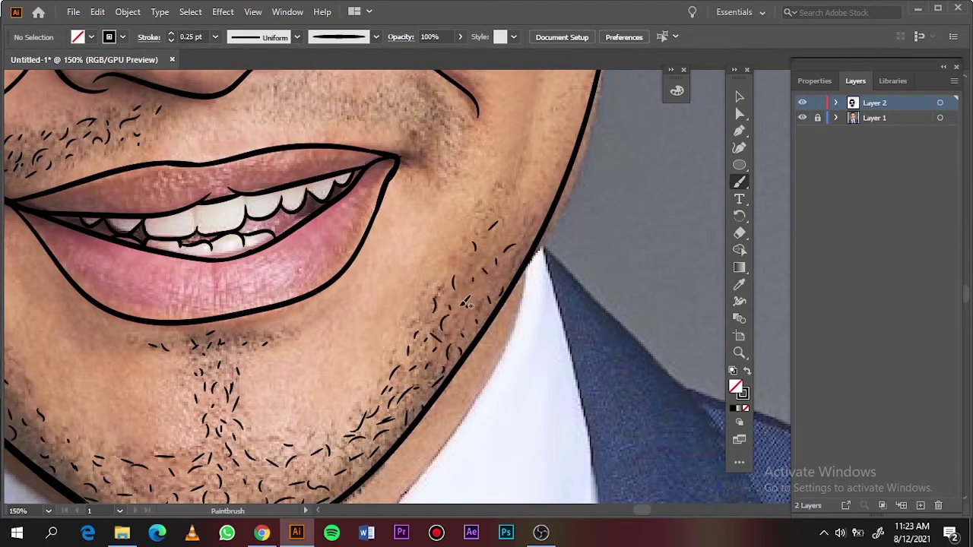
scroll(466, 304, "up", 3)
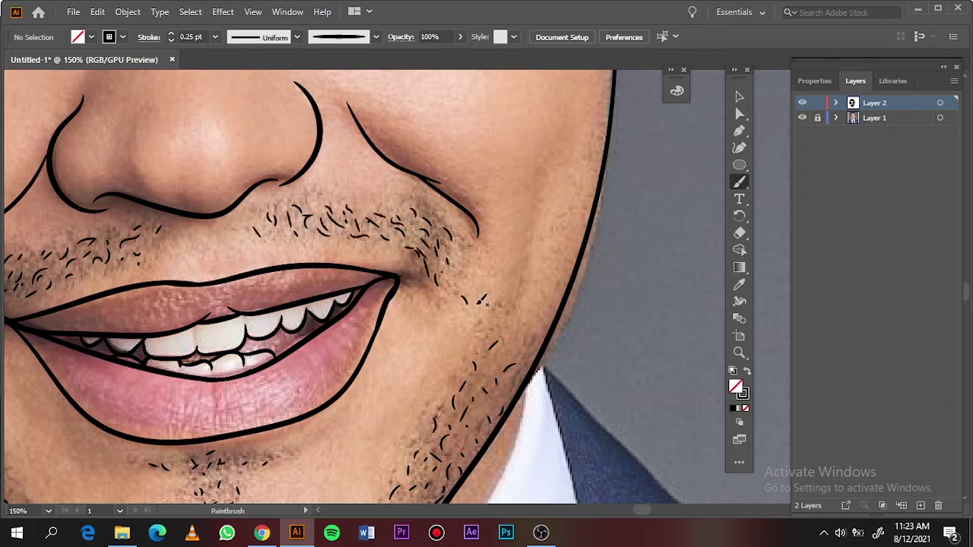
left_click_drag(455, 442, 521, 144)
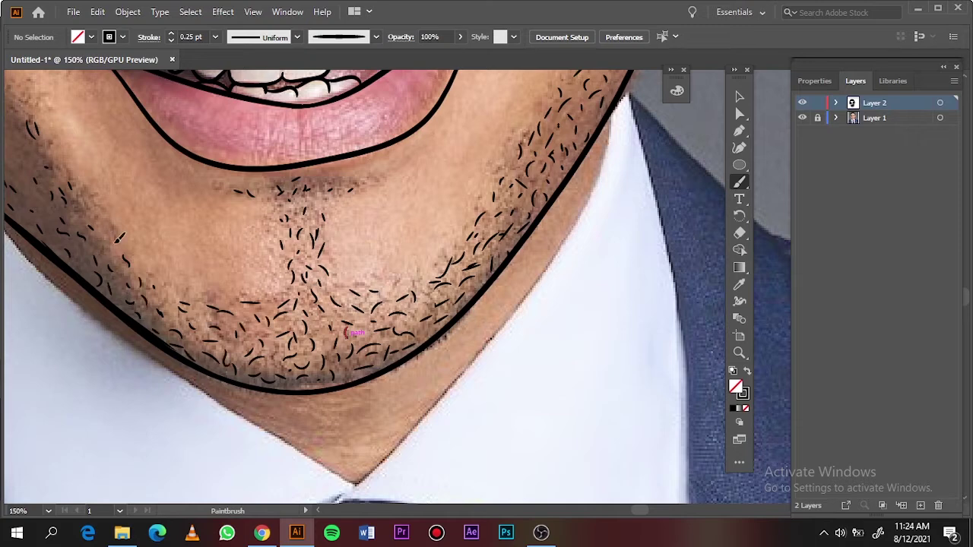
key("ctrl+0")
left_click(802, 118)
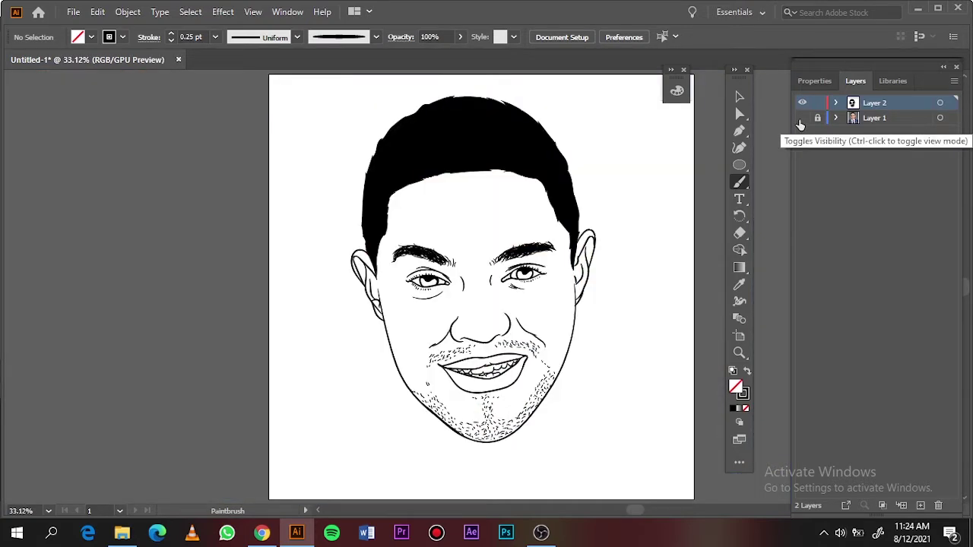
Draw a rectangle over the whole portrait on Layer 2
left_click(802, 118)
left_click(802, 118)
left_click(802, 118)
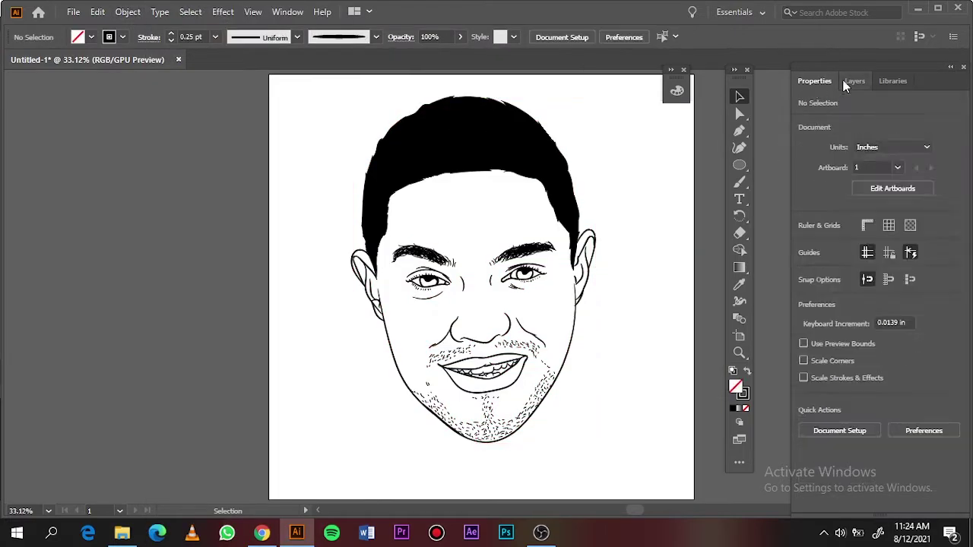
left_click(855, 81)
left_click(874, 118)
double_click(736, 387)
type("E2805D")
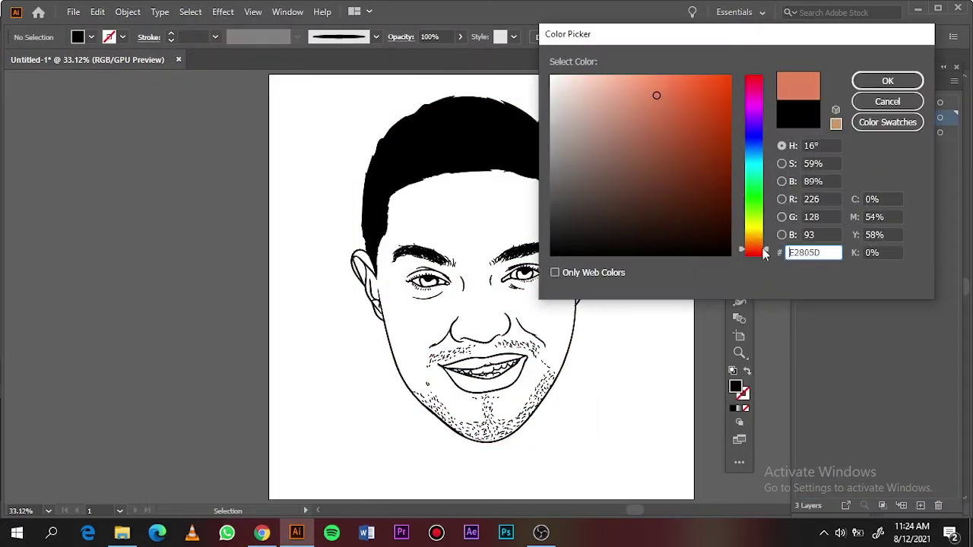
left_click(888, 81)
right_click(738, 164)
left_click(792, 163)
left_click_drag(296, 73, 661, 466)
Fill the rectangle orange, trying #D85830 before settling on #CC663E
double_click(735, 387)
type("D85830")
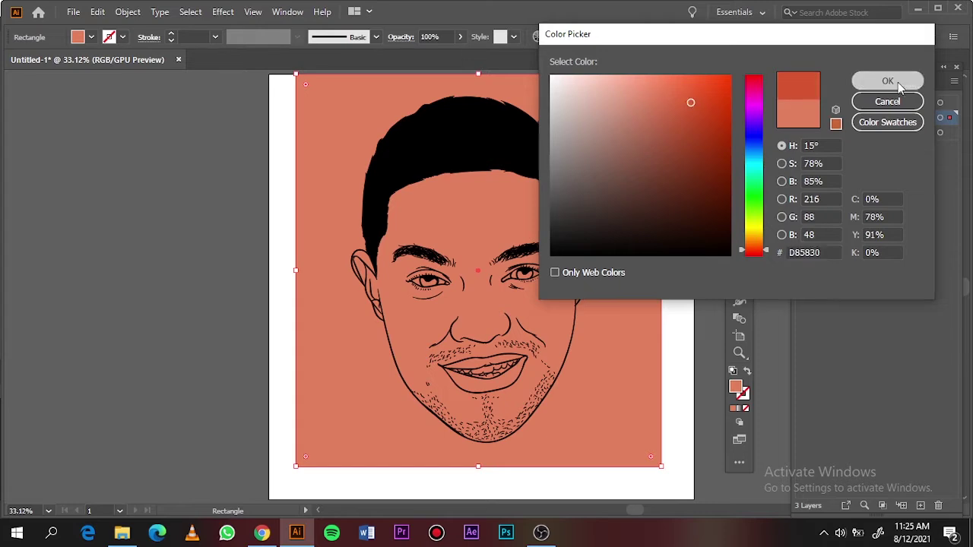
left_click(888, 80)
left_click(739, 96)
left_click_drag(648, 175, 652, 167)
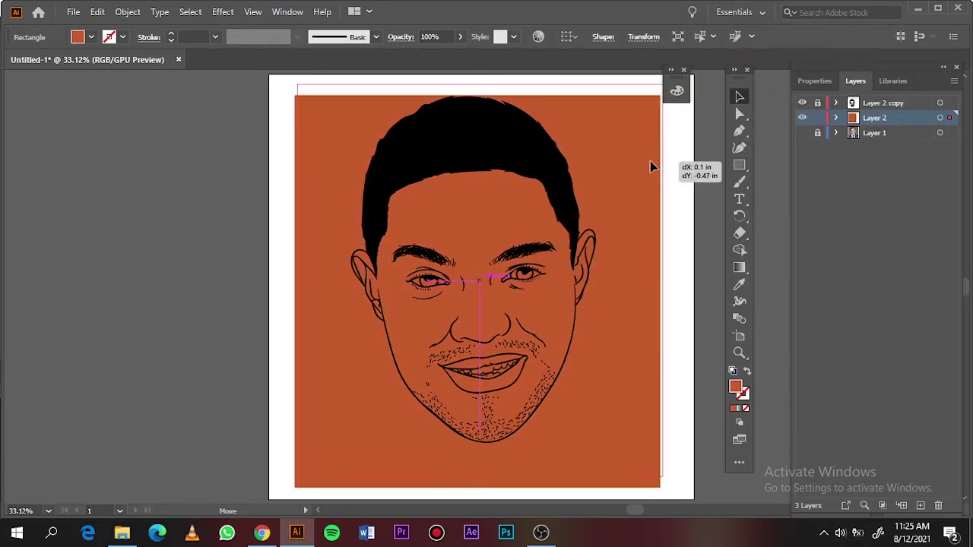
double_click(735, 387)
left_click(888, 81)
left_click(663, 211)
double_click(735, 387)
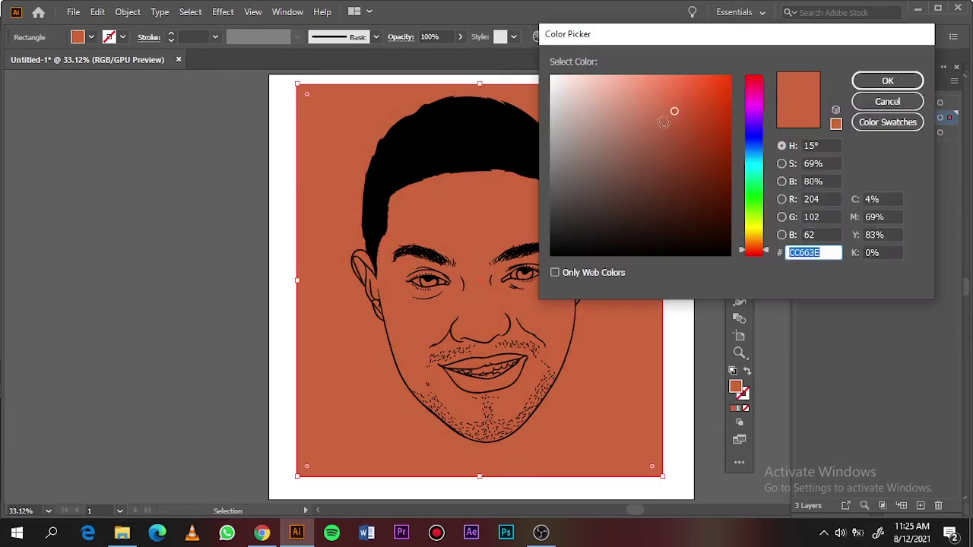
key("Return")
Warm the rectangle with Adjust Color Balance by raising red, previewing live
left_click(97, 11)
left_click(365, 340)
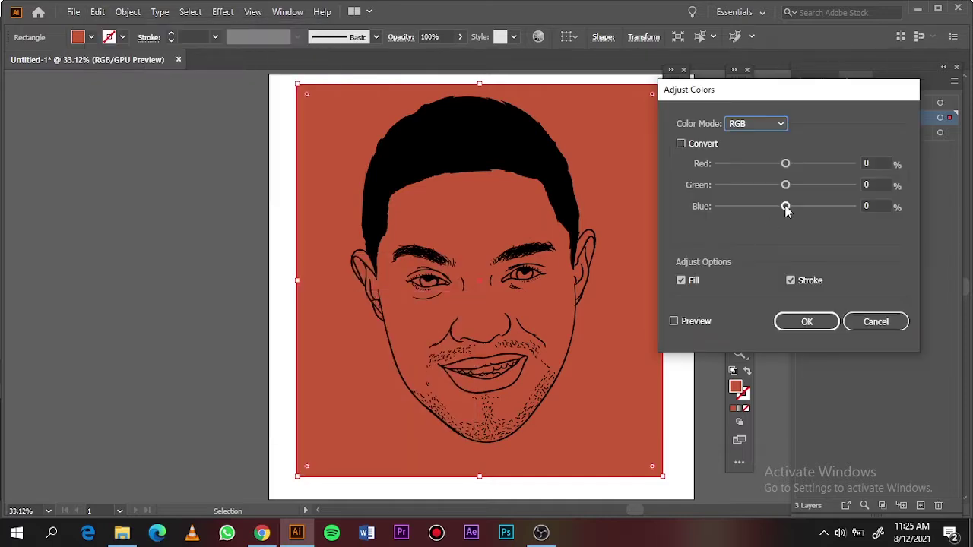
left_click(674, 320)
left_click_drag(786, 206, 793, 164)
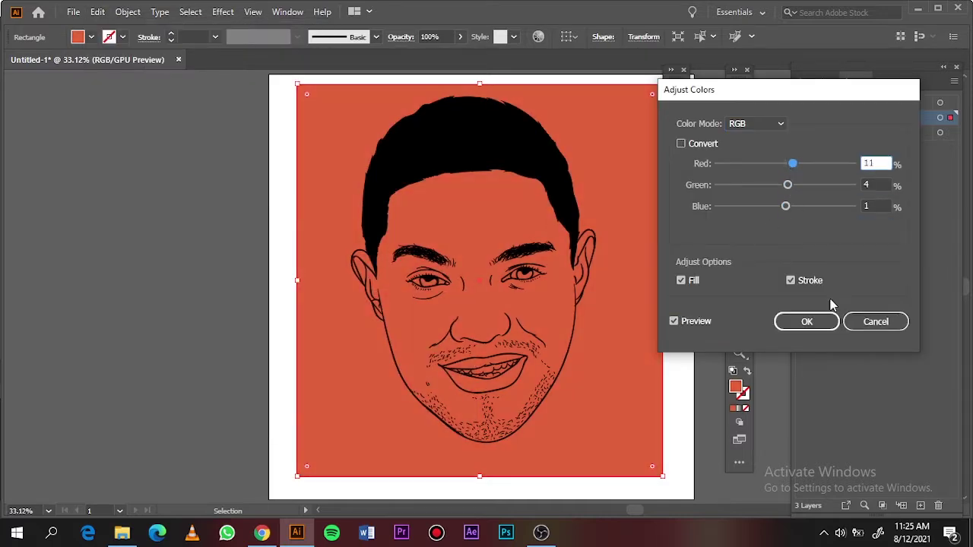
left_click(807, 321)
Select all Layer 2 artwork and clip the orange fill to the face outline
right_click(647, 278)
left_click(265, 87)
key("ctrl+a")
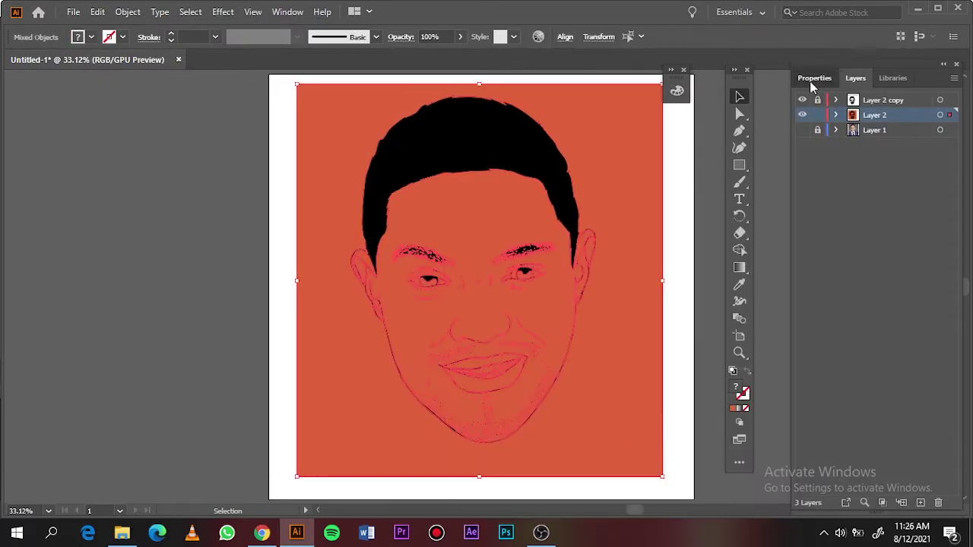
left_click(811, 82)
right_click(651, 324)
left_click(669, 176)
Fill the teeth shape with white
left_click(407, 423)
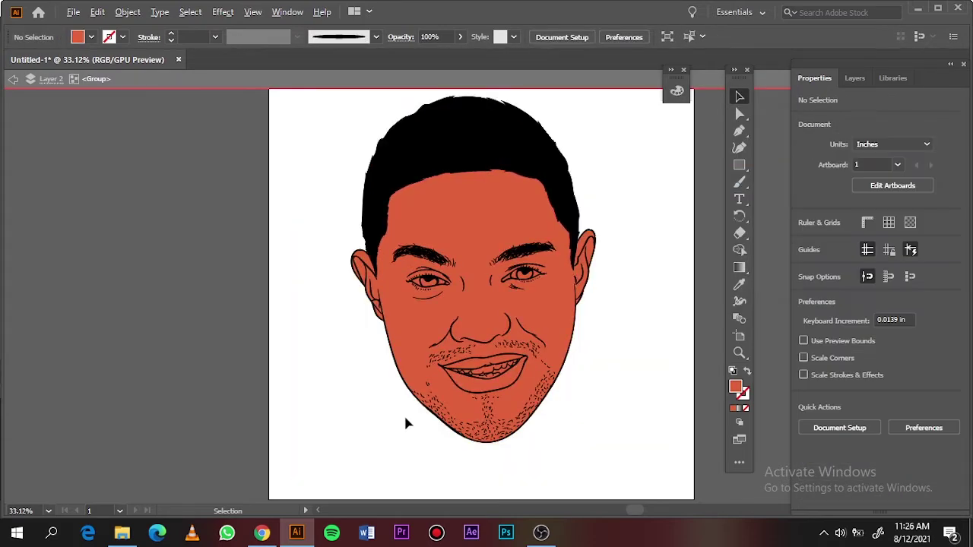
scroll(472, 358, "up", 5)
left_click(474, 315)
scroll(304, 319, "up", 3)
scroll(305, 304, "up", 2)
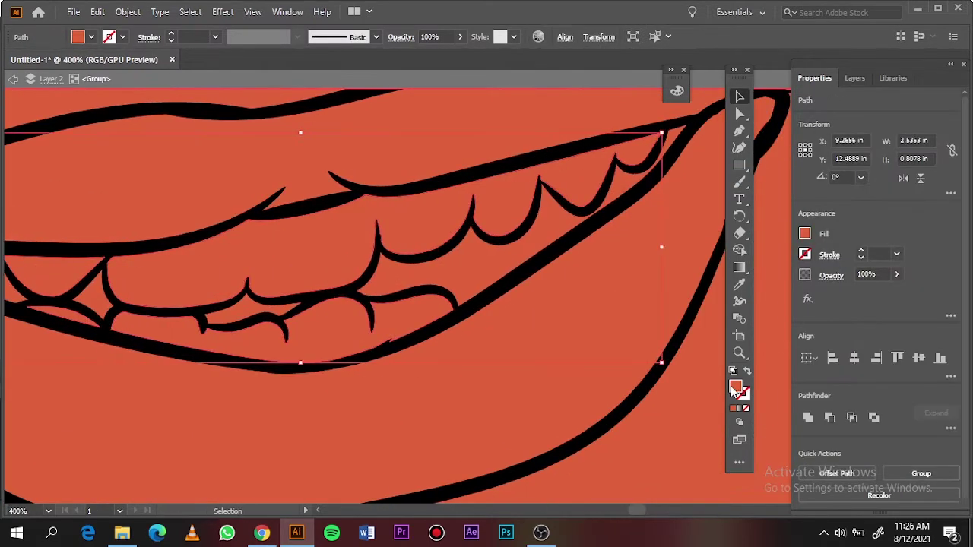
double_click(736, 389)
left_click(886, 79)
Fill the eye white shapes with pure white
scroll(578, 147, "down", 5)
scroll(578, 147, "up", 3)
left_click(577, 148)
scroll(74, 175, "up", 2)
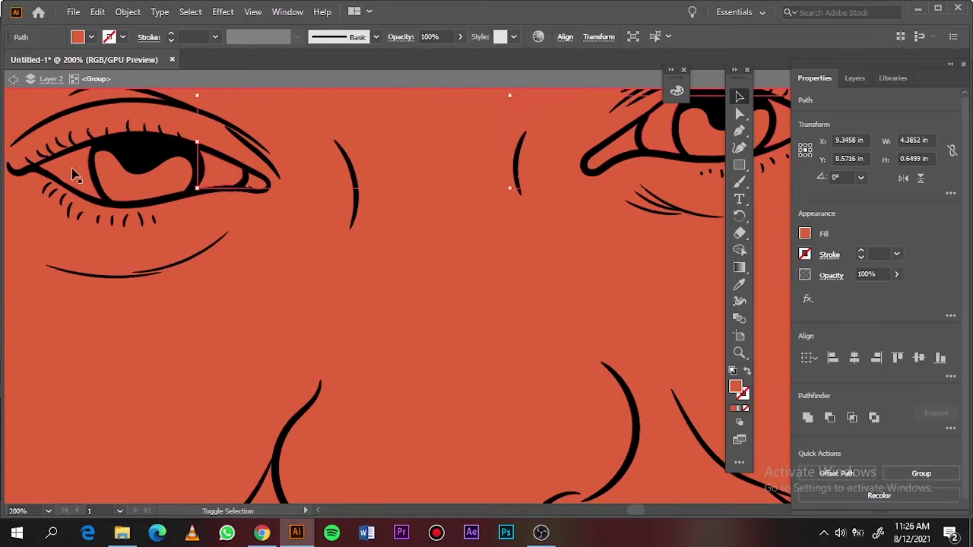
left_click(74, 174)
double_click(736, 389)
left_click(553, 77)
left_click(886, 81)
Colour the irises of both eyes dark maroon
double_click(736, 389)
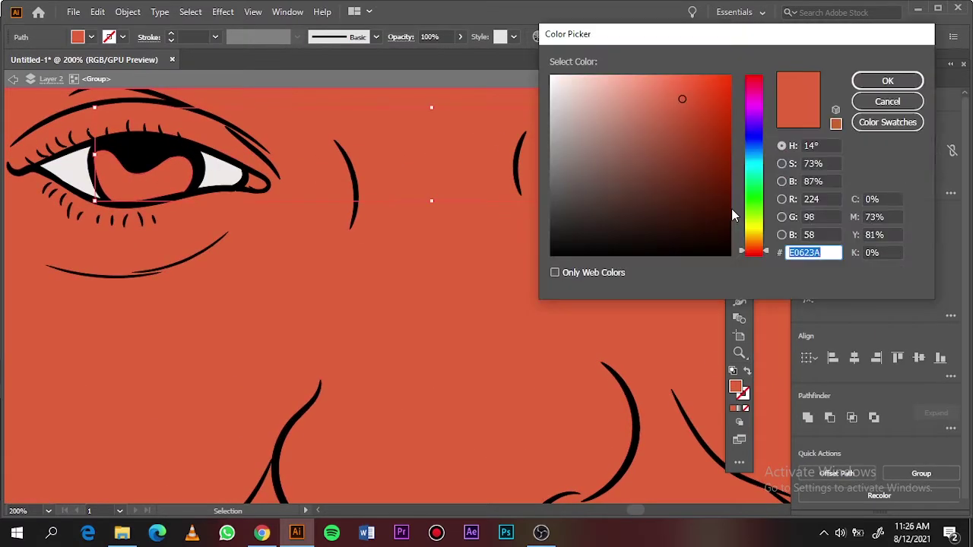
left_click(732, 215)
left_click(887, 81)
double_click(736, 389)
left_click(888, 81)
left_click(254, 184, "shift")
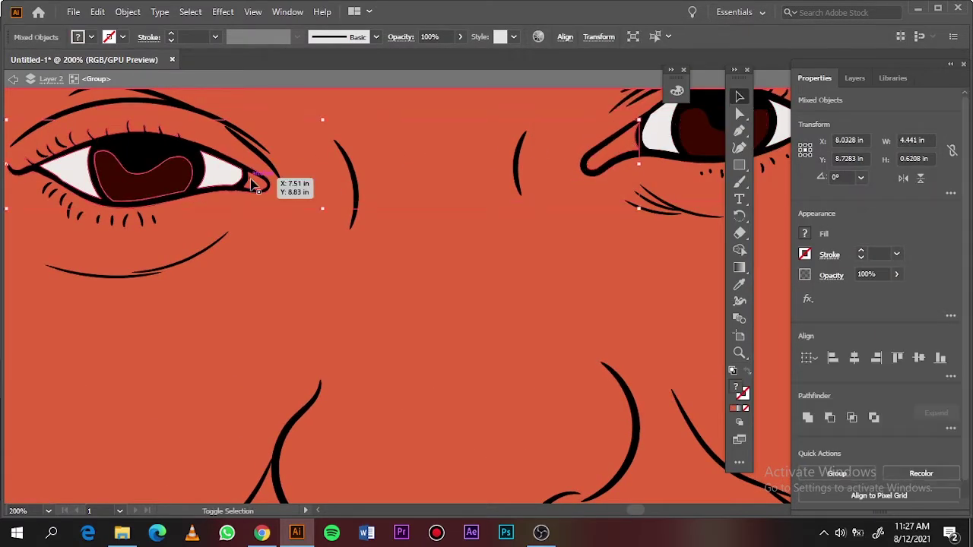
double_click(736, 389)
left_click(887, 80)
scroll(467, 402, "down", 4)
scroll(467, 401, "up", 4)
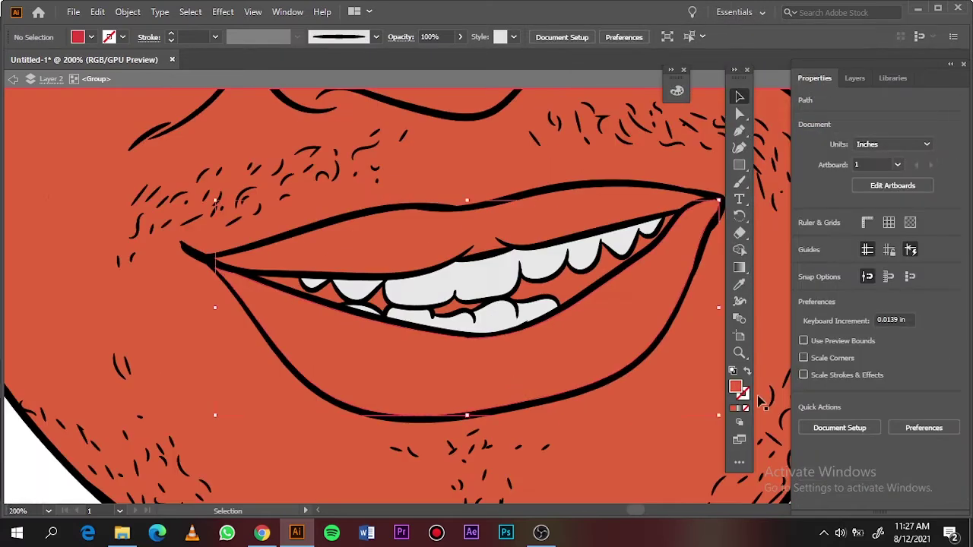
Colour the lower lip pink and set the upper lip fill
double_click(736, 389)
left_click(667, 87)
left_click(887, 80)
left_click(342, 235)
double_click(736, 389)
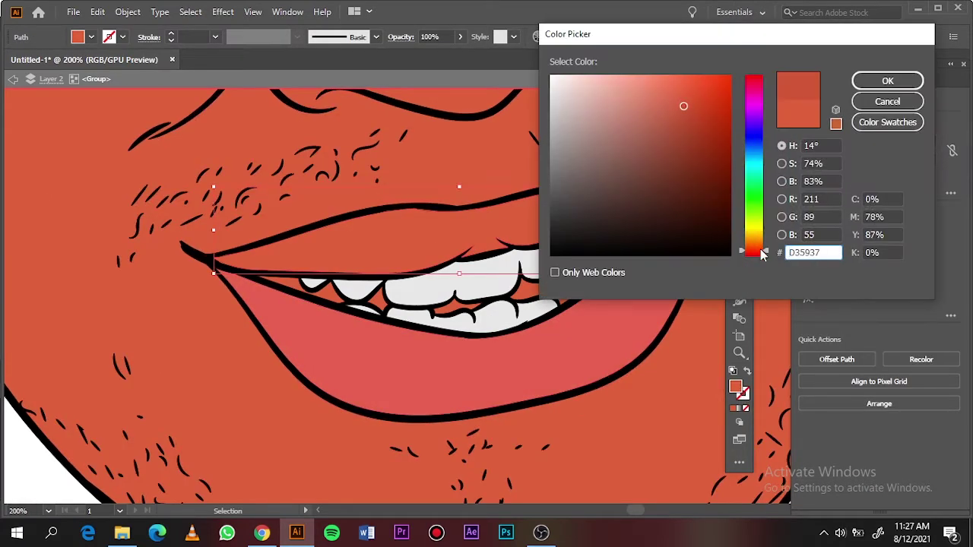
left_click(887, 101)
Fill the inner mouth shape inside the group with dark red
key("ctrl+0")
left_click(175, 291)
left_click(855, 78)
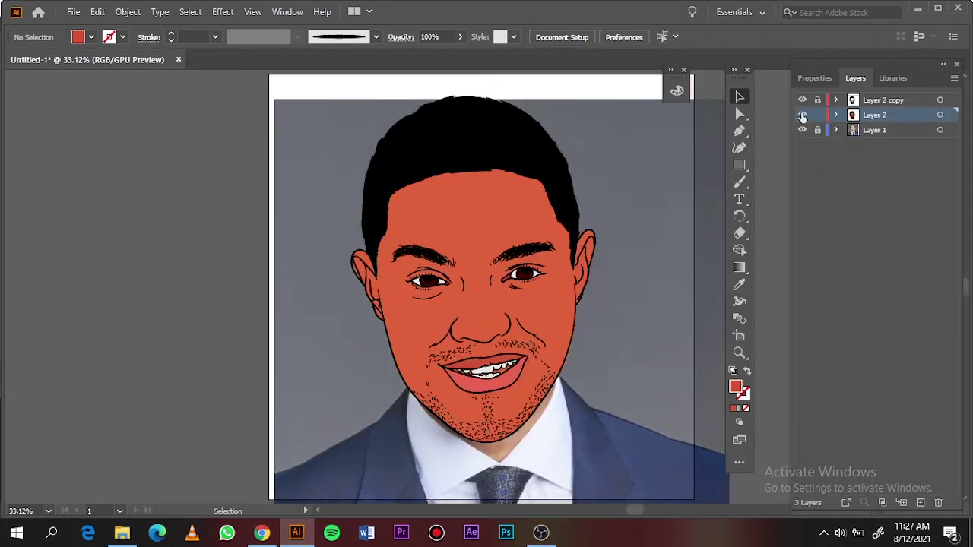
scroll(679, 298, "up", 3)
scroll(679, 299, "up", 3)
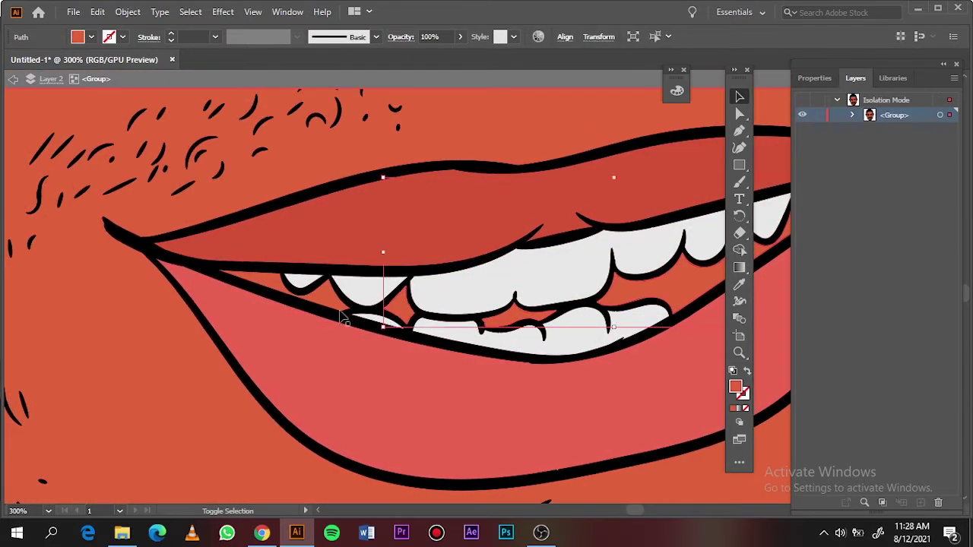
double_click(338, 306)
double_click(735, 390)
left_click(888, 81)
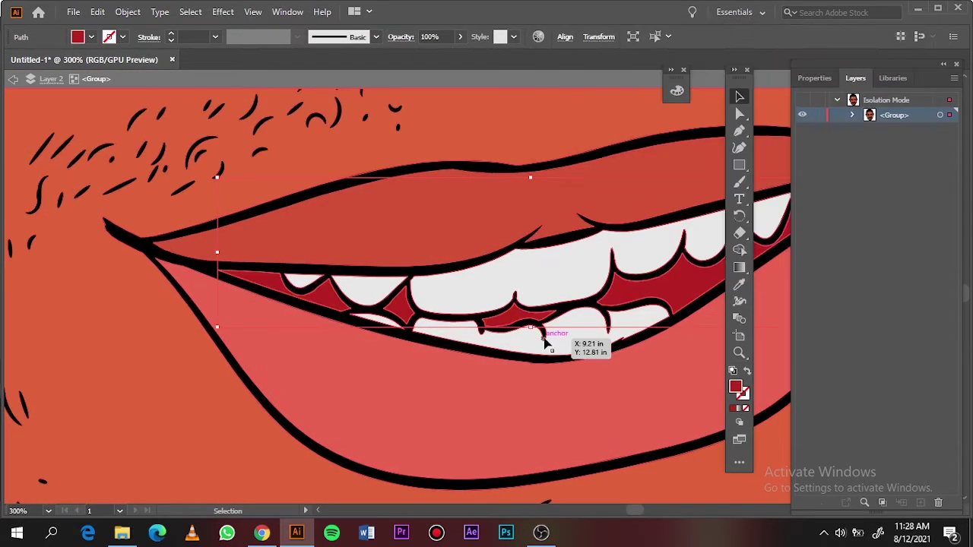
key("ctrl+0")
left_click(802, 115)
Unlock the face layer's paths and delete the orange skin fill shape
left_click(802, 130)
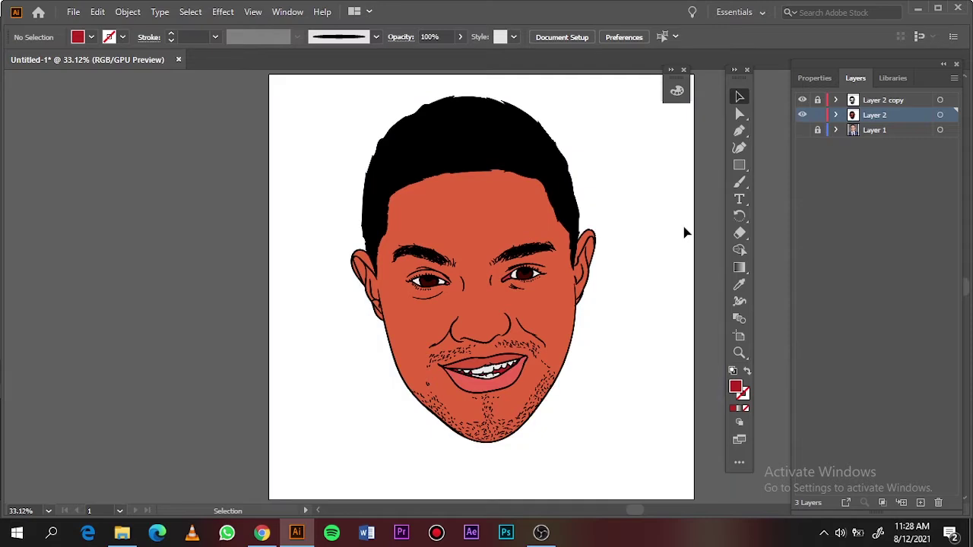
left_click(835, 114)
scroll(860, 346, "down", 3)
scroll(855, 346, "down", 3)
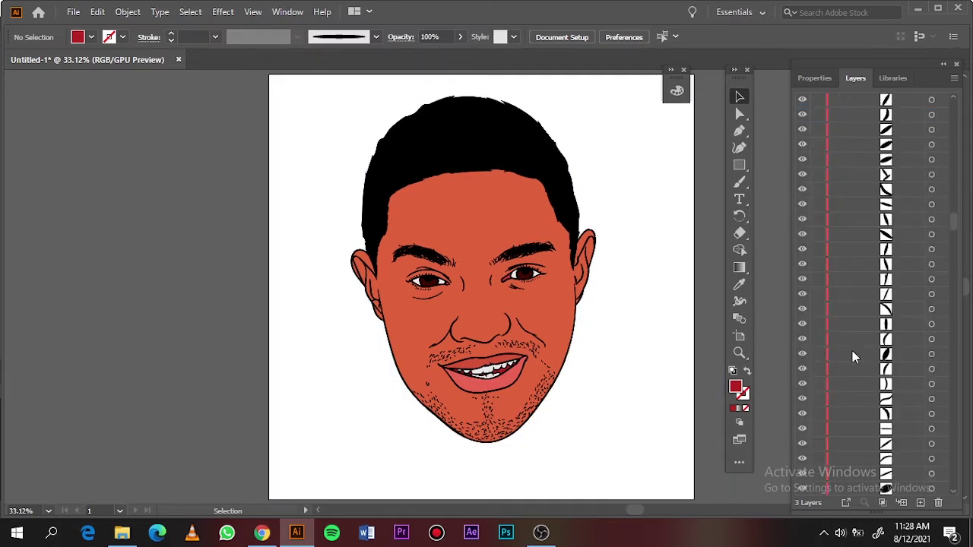
scroll(851, 352, "down", 3)
scroll(804, 322, "up", 3)
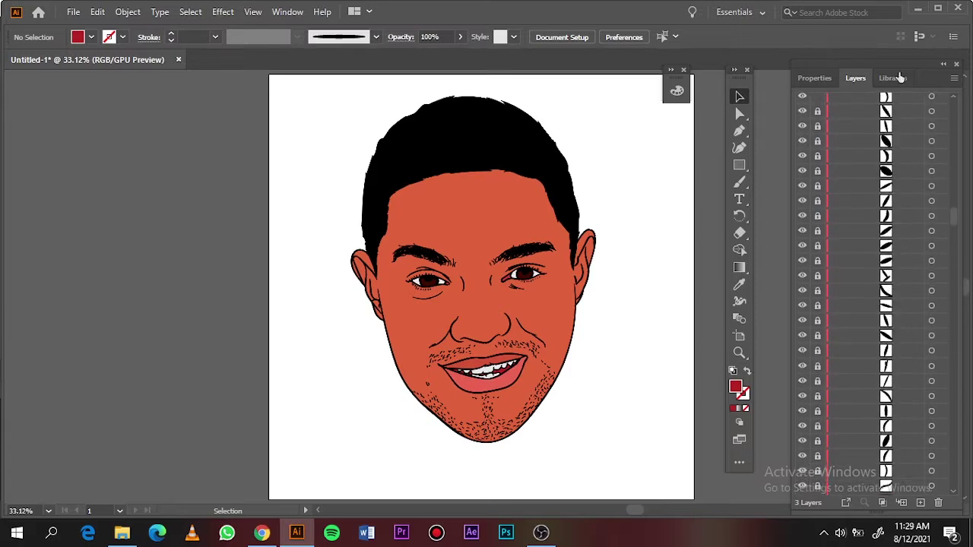
scroll(818, 304, "up", 5)
left_click_drag(817, 350, 815, 231)
scroll(815, 240, "up", 10)
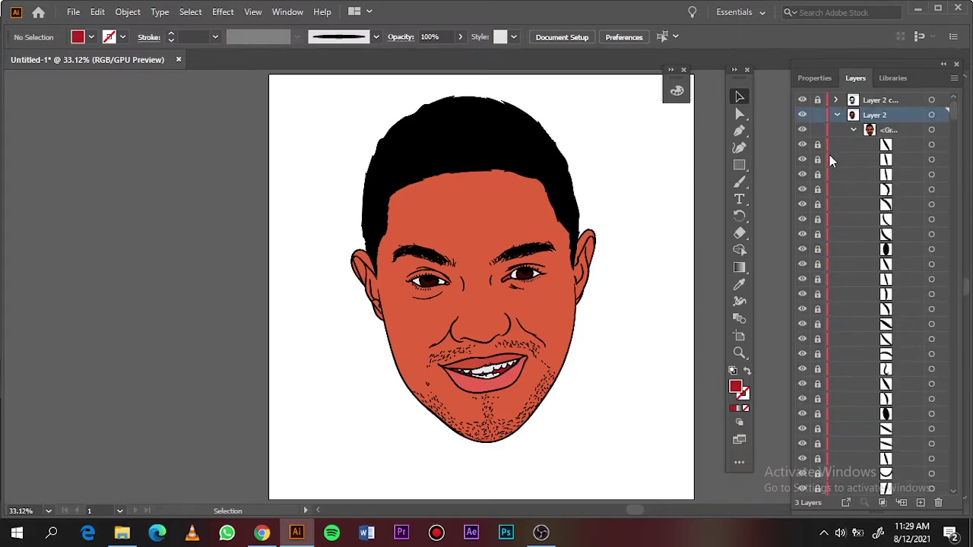
left_click(836, 114)
left_click(536, 213)
key("Delete")
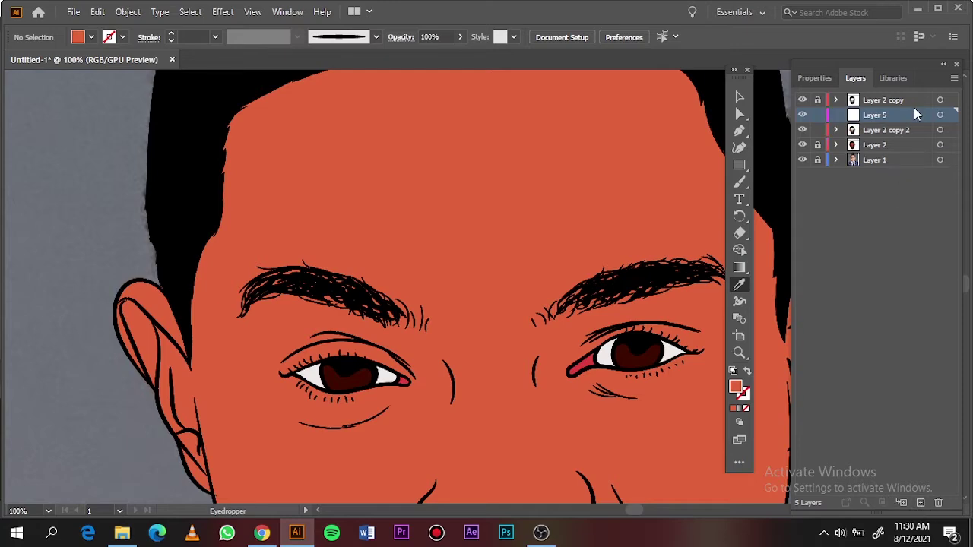
Set the fill to a dark red shadow colour
double_click(735, 387)
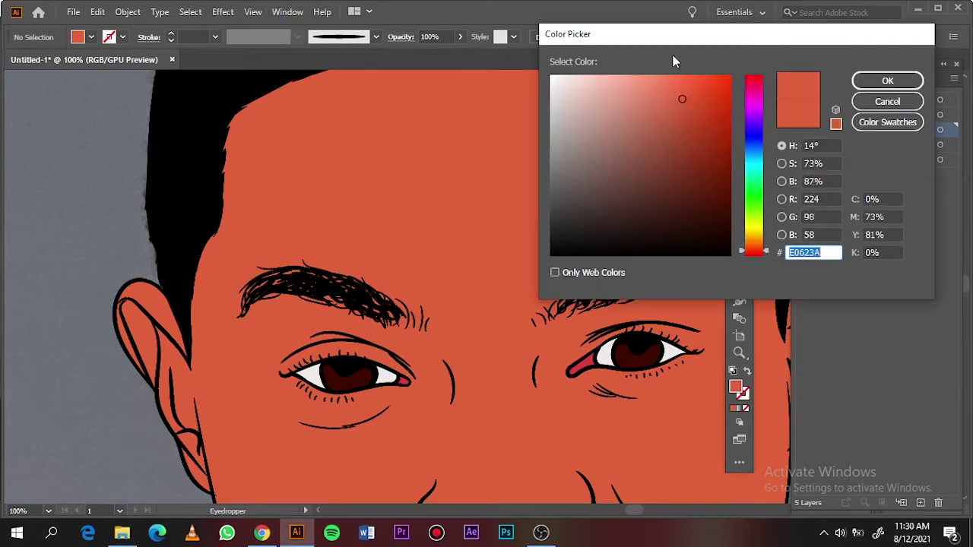
left_click(887, 80)
left_click(802, 145)
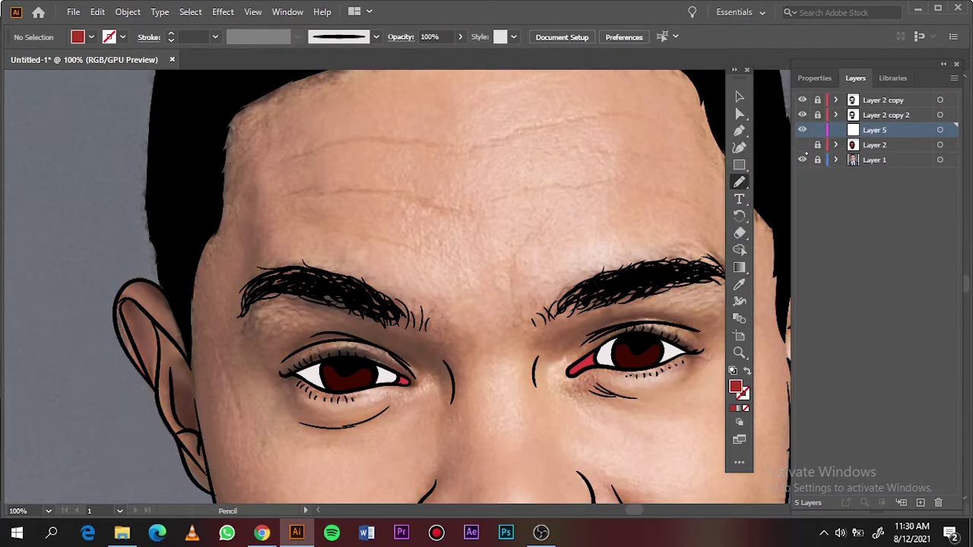
left_click(802, 145)
double_click(735, 387)
left_click(683, 122)
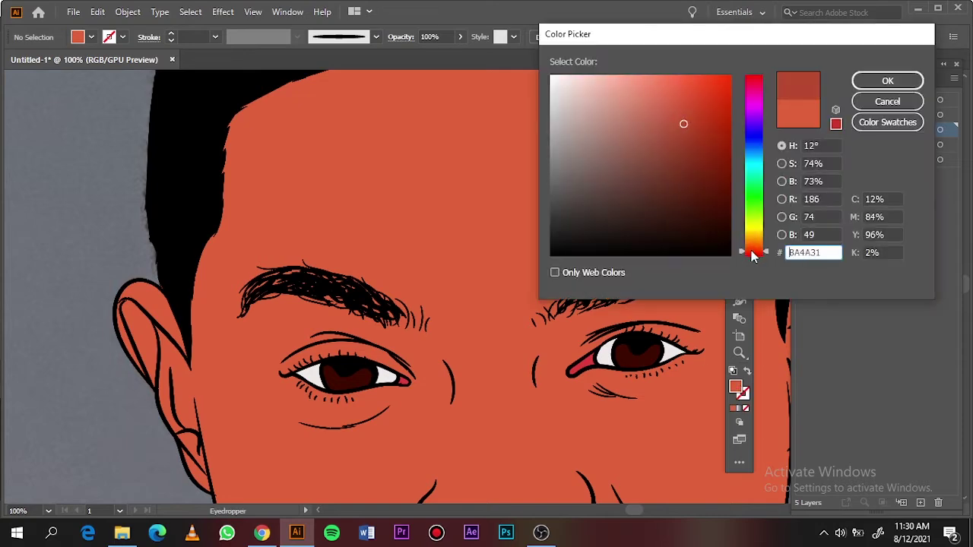
left_click(888, 81)
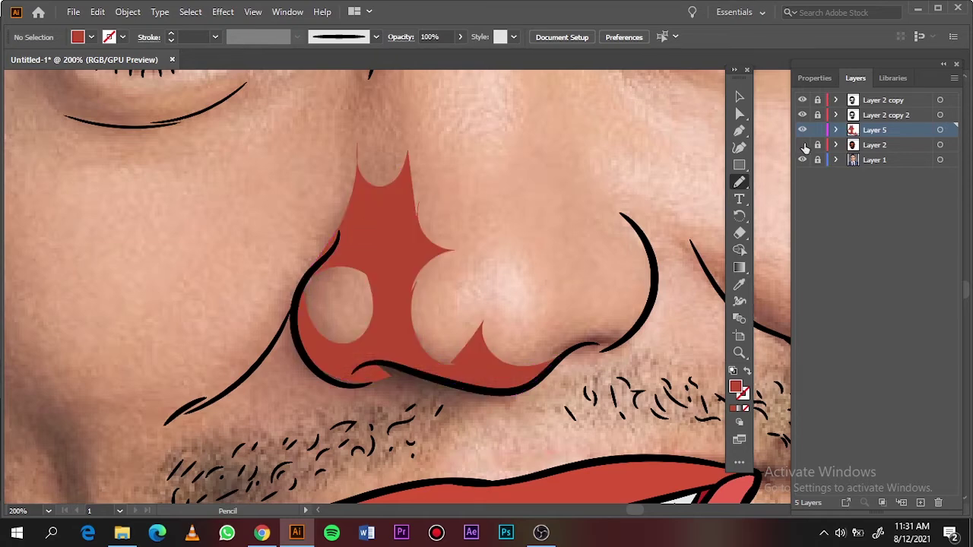
Draw dark red shadow shapes over the nose and right nostril
scroll(301, 304, "up", 2)
scroll(302, 323, "up", 2)
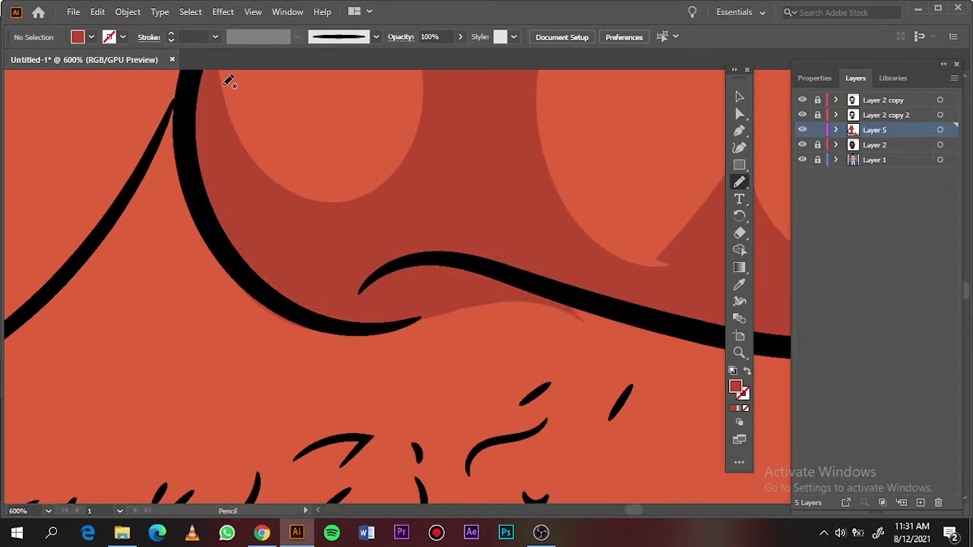
scroll(228, 288, "up", 5)
scroll(216, 205, "left", 2)
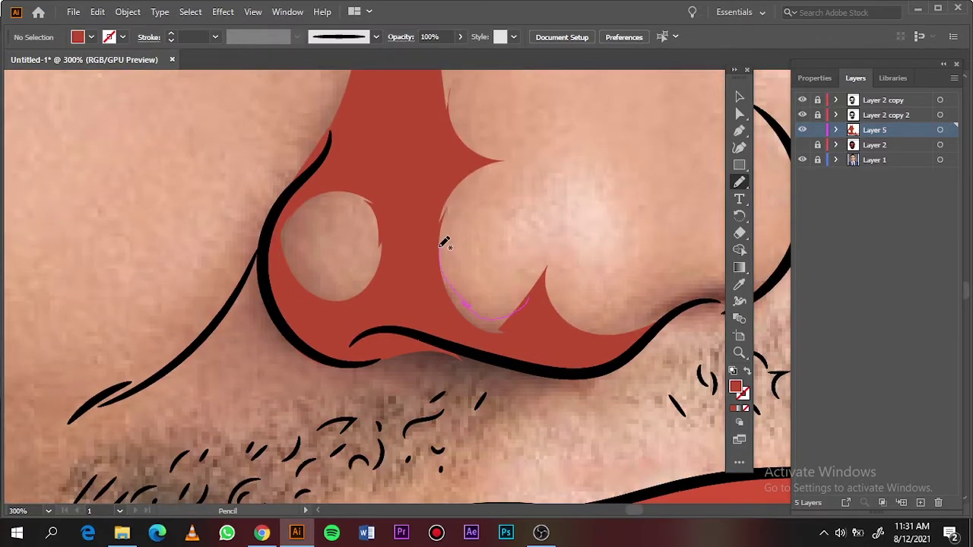
left_click_drag(444, 242, 444, 243)
scroll(448, 346, "down", 3)
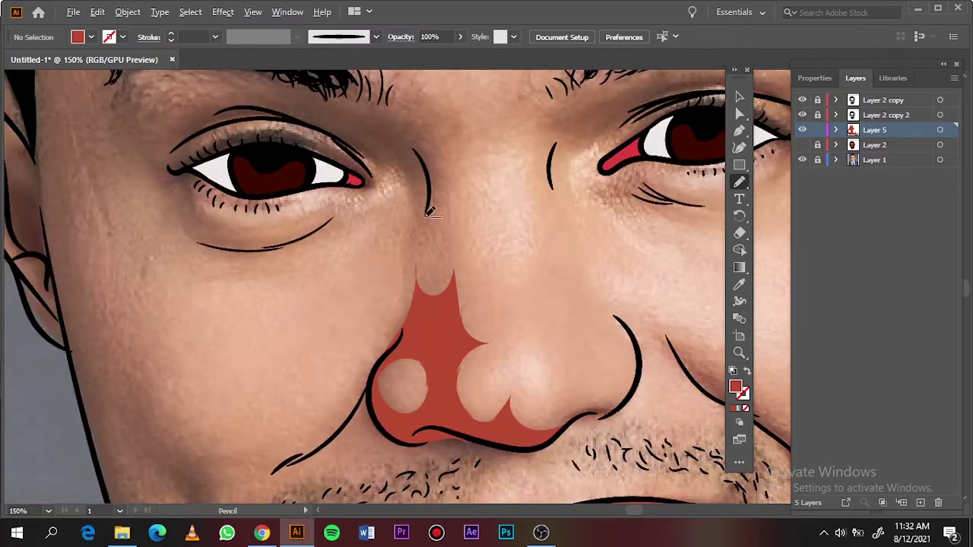
scroll(448, 346, "up", 2)
left_click_drag(378, 378, 378, 378)
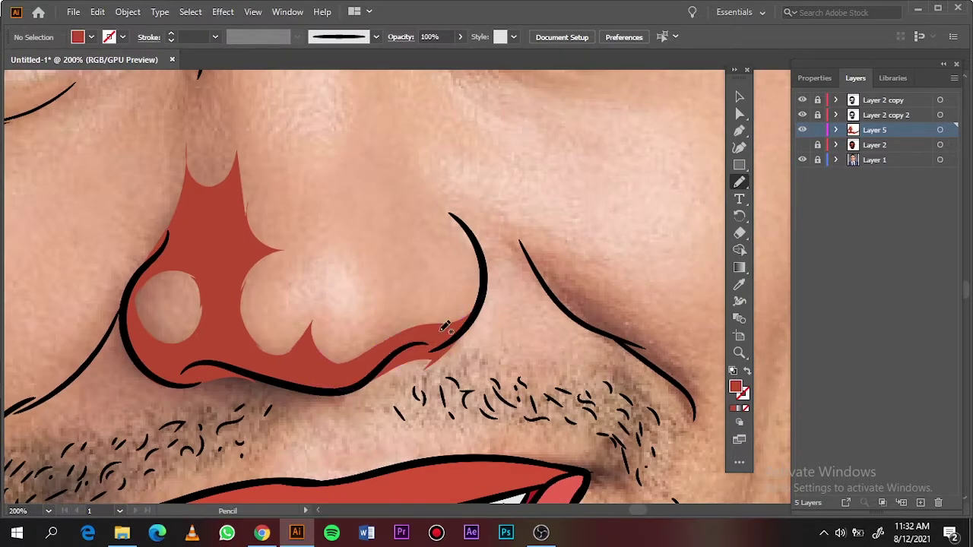
scroll(456, 327, "down", 4)
scroll(327, 92, "up", 3)
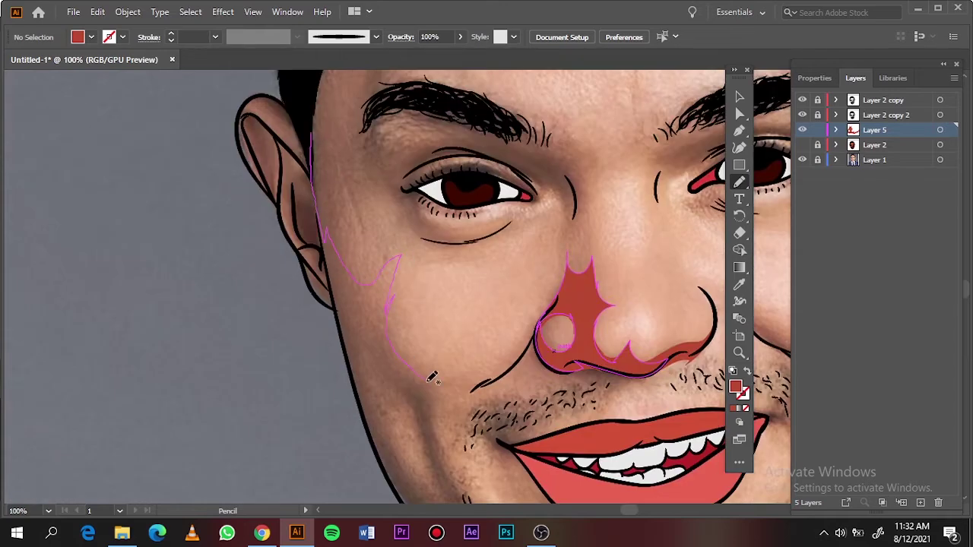
Draw dark red shadow shapes down the left cheek and jawline
left_click_drag(502, 439, 502, 441)
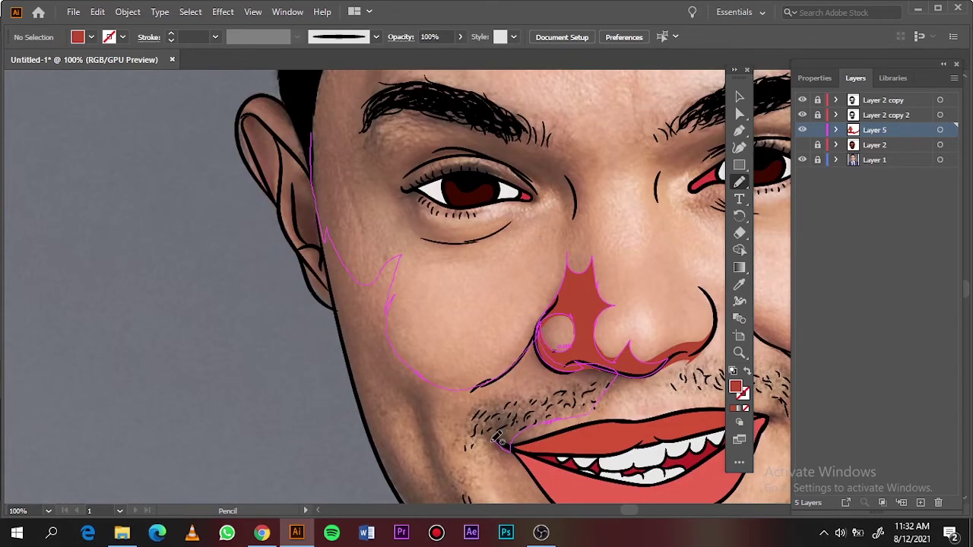
scroll(381, 304, "up", 3)
scroll(380, 305, "down", 6)
scroll(380, 304, "up", 2)
left_click_drag(300, 133, 344, 237)
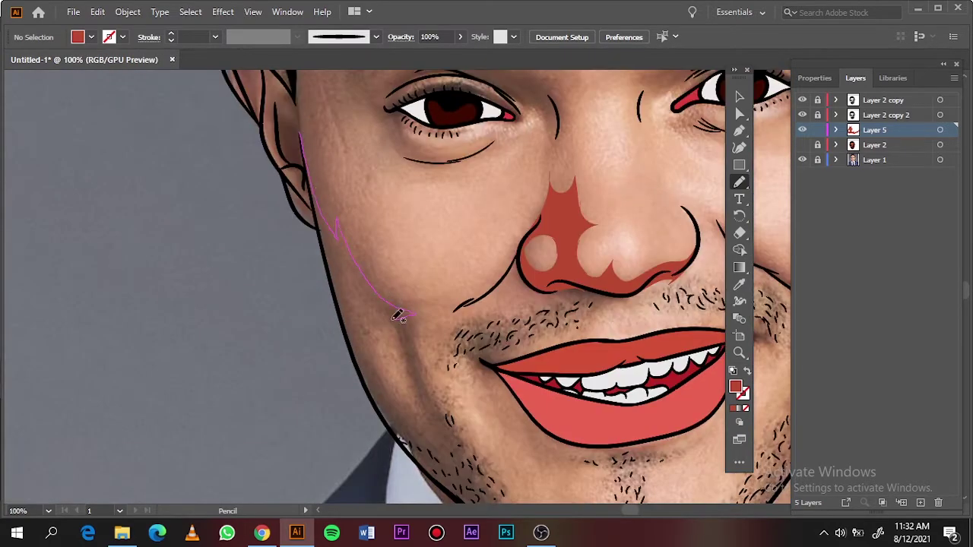
left_click_drag(346, 305, 344, 307)
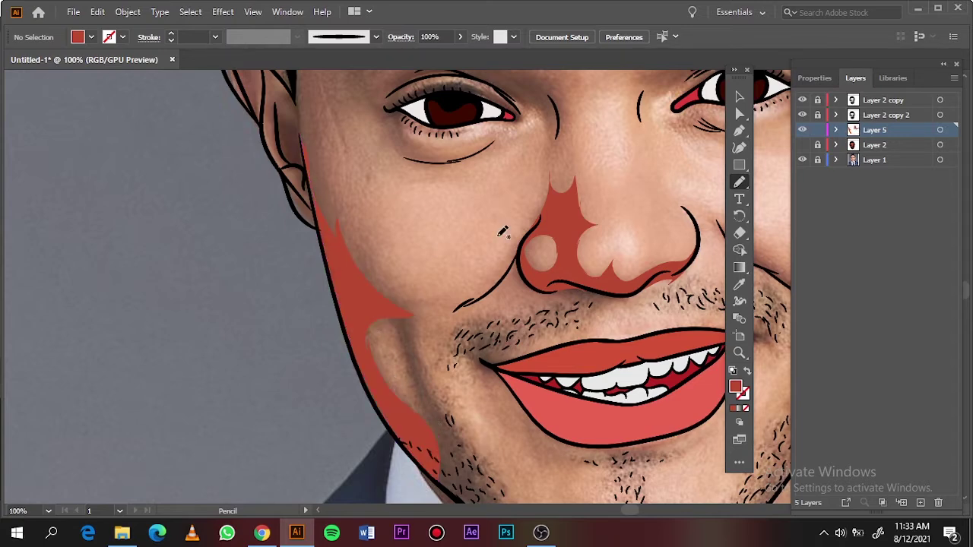
scroll(429, 418, "up", 2)
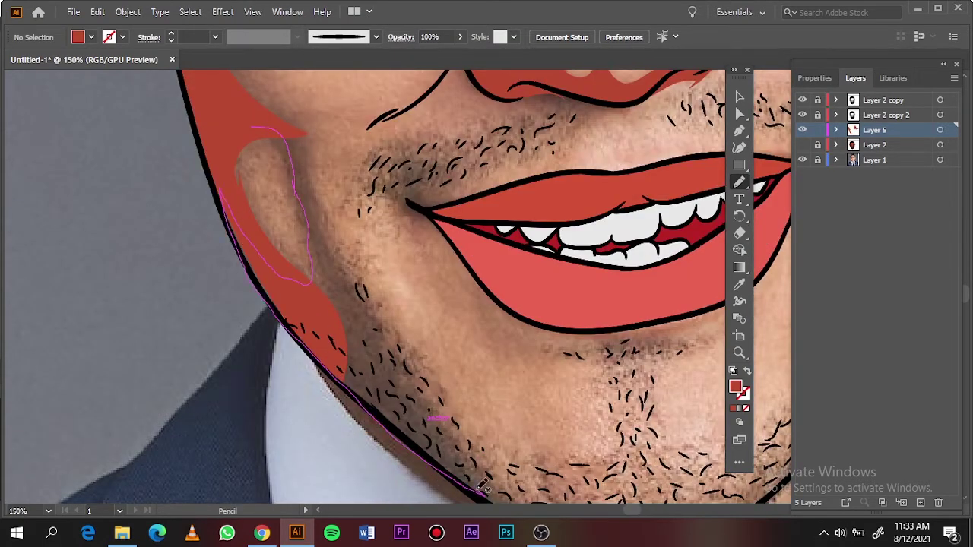
left_click_drag(323, 188, 319, 182)
key("ctrl+0")
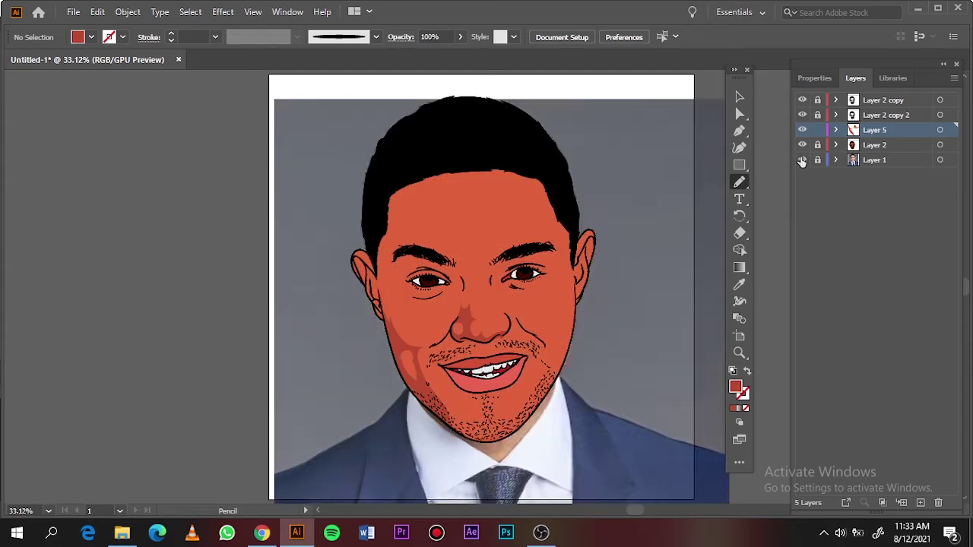
Draw red shadow shapes over the mustache area and left brow
scroll(384, 384, "up", 5)
scroll(385, 384, "up", 2)
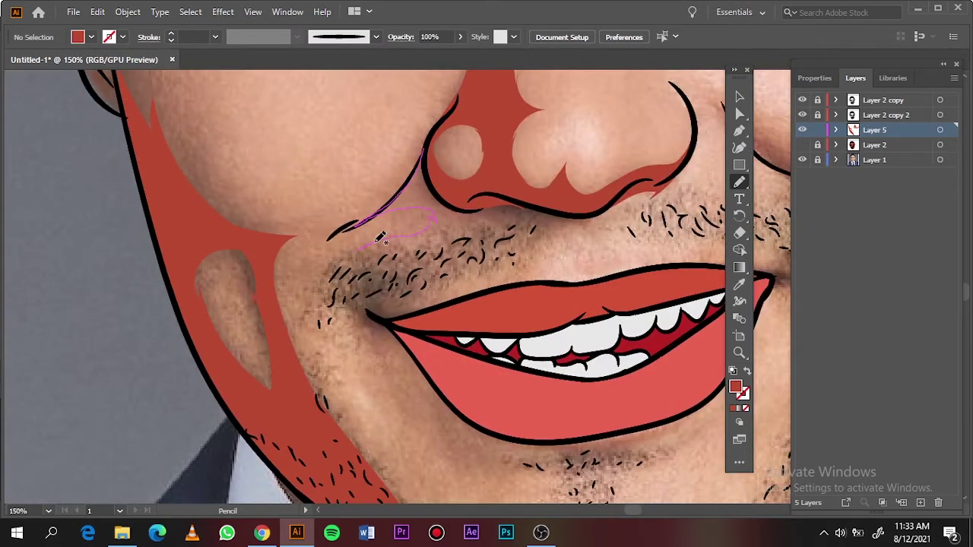
left_click_drag(551, 234, 396, 200)
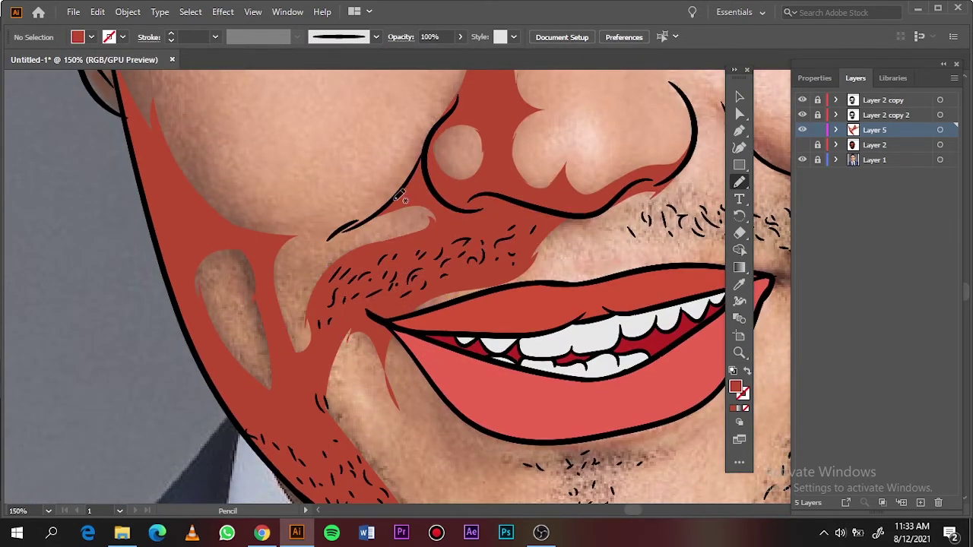
key("ctrl+0")
scroll(403, 312, "up", 4)
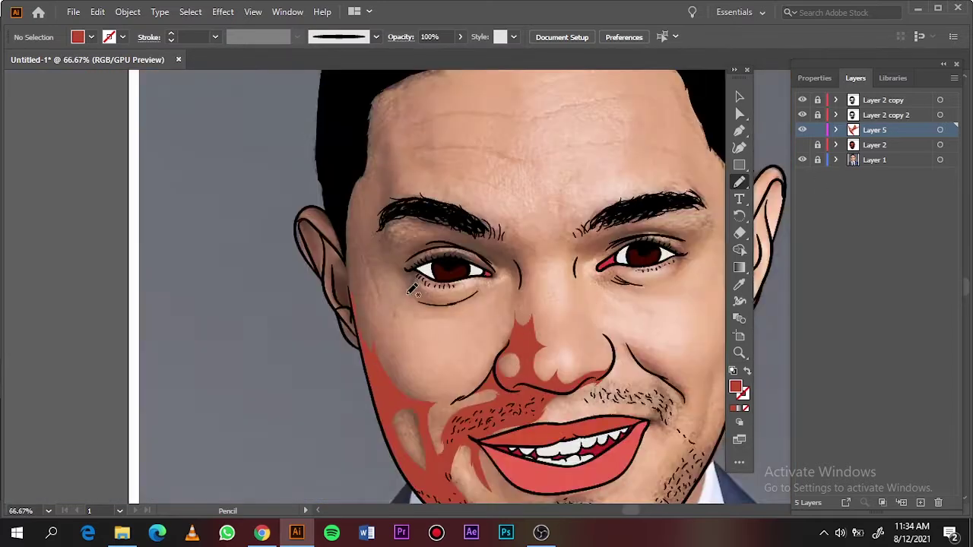
scroll(404, 312, "up", 2)
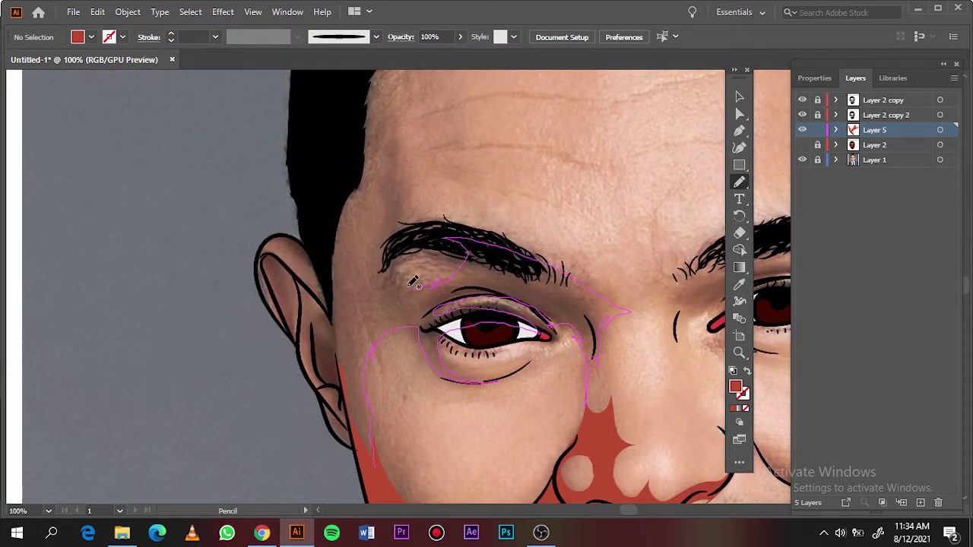
left_click_drag(334, 293, 335, 294)
key("ctrl+plus")
key("ctrl+plus")
key("ctrl+plus")
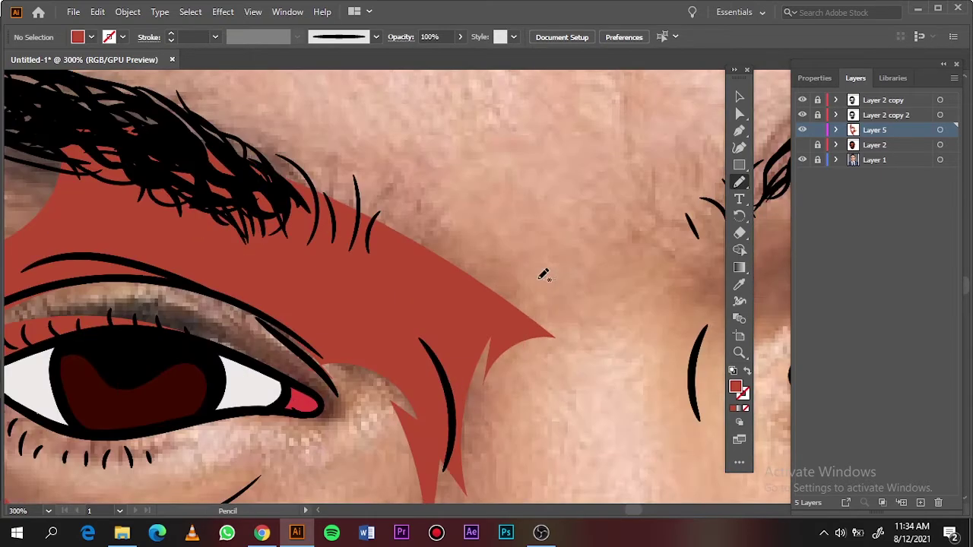
left_click_drag(570, 295, 569, 296)
key("ctrl+0")
Draw a red shadow down the left forehead hairline and temple
left_click(802, 145)
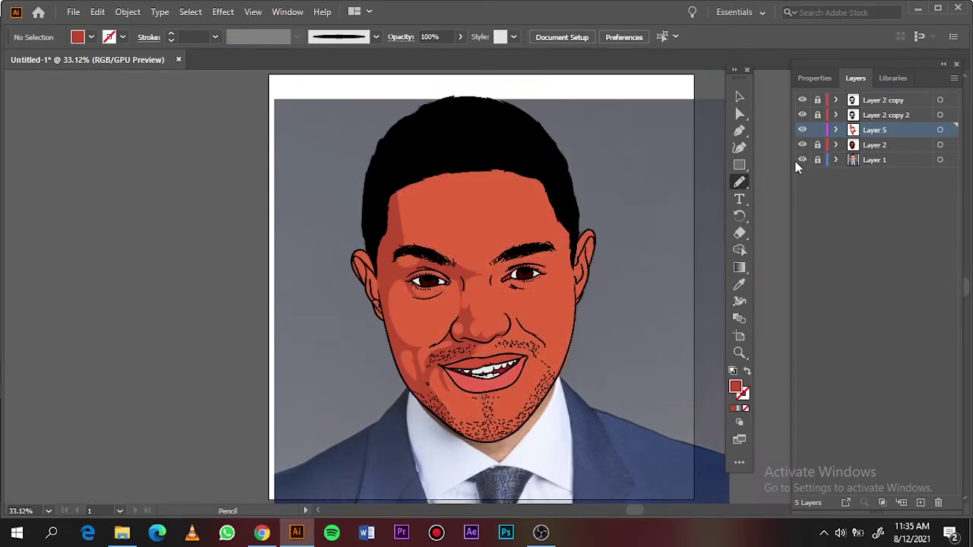
left_click(802, 160)
scroll(397, 282, "up", 4)
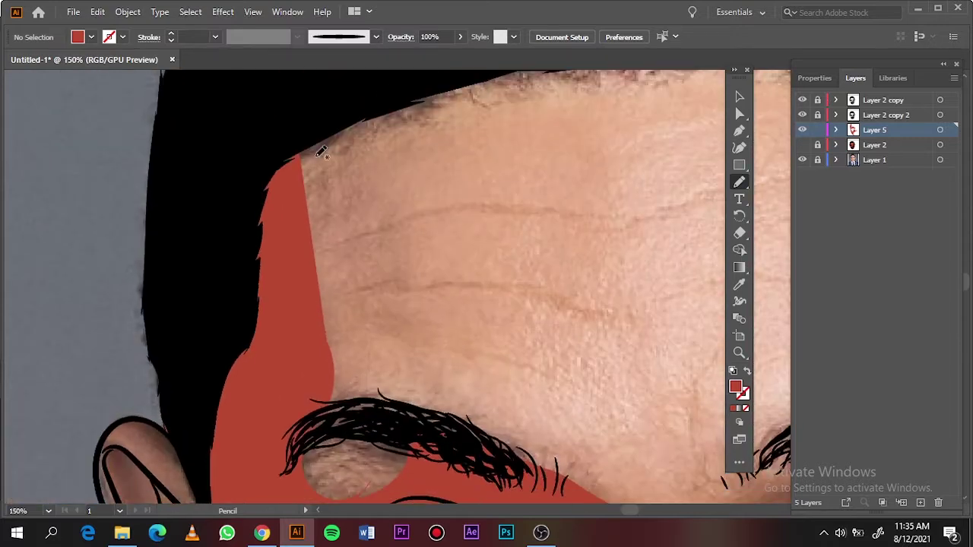
left_click_drag(347, 241, 297, 160)
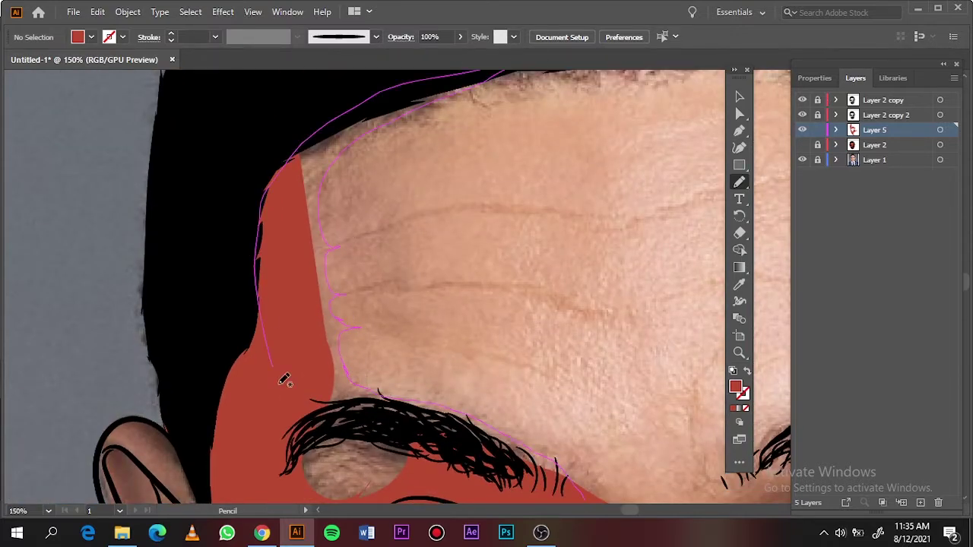
key("ctrl+0")
left_click(802, 144)
Draw upper and lower red wrinkle shadows across the forehead
left_click(802, 160)
left_click(802, 145)
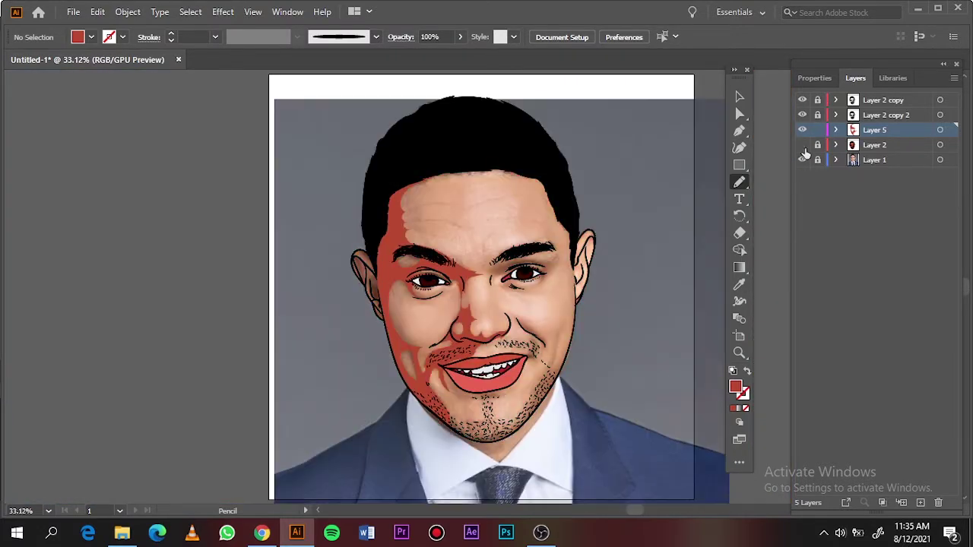
scroll(431, 208, "up", 4)
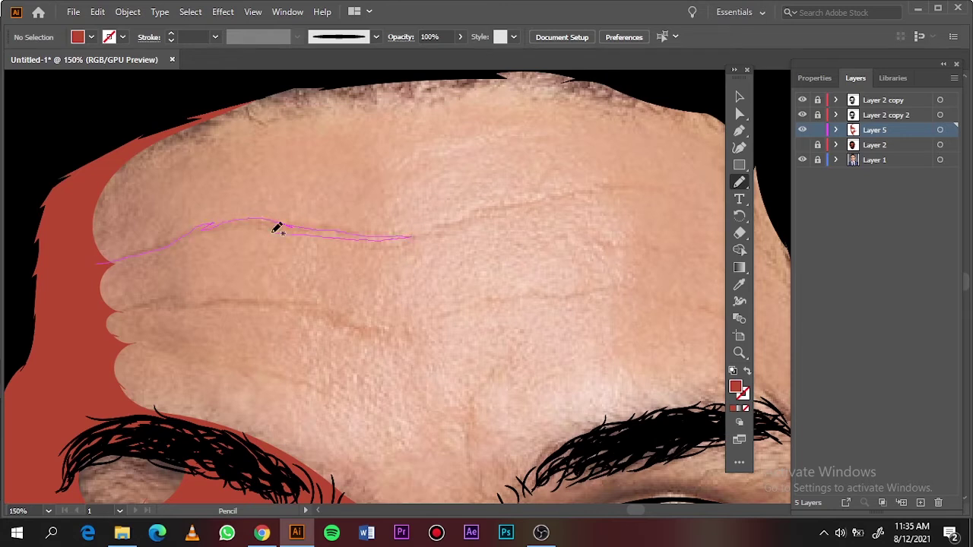
left_click_drag(276, 229, 104, 271)
left_click_drag(264, 229, 268, 229)
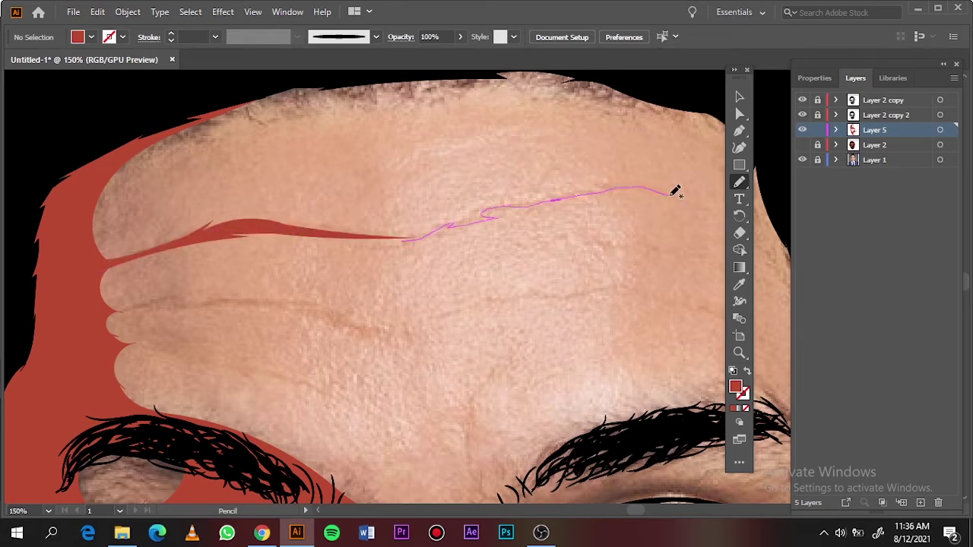
left_click_drag(421, 230, 403, 239)
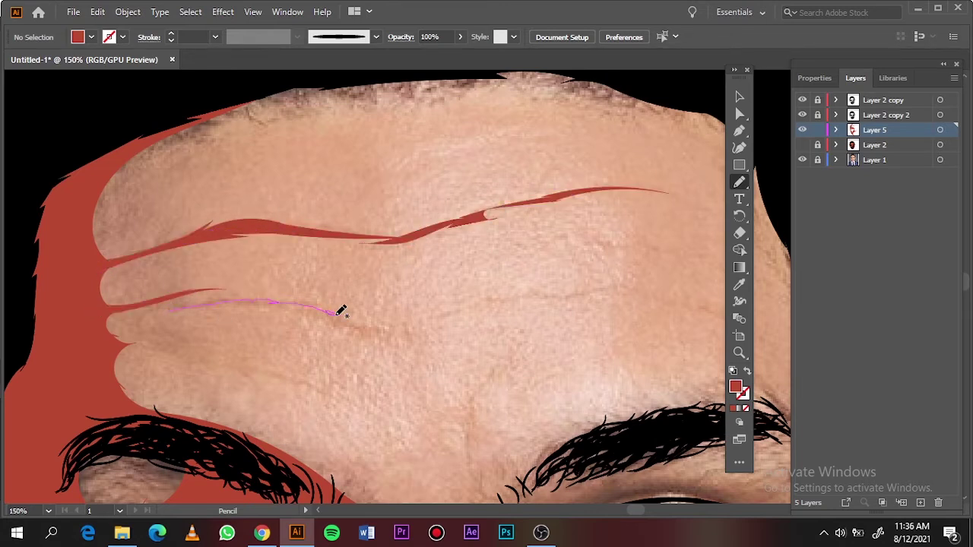
left_click_drag(237, 306, 171, 310)
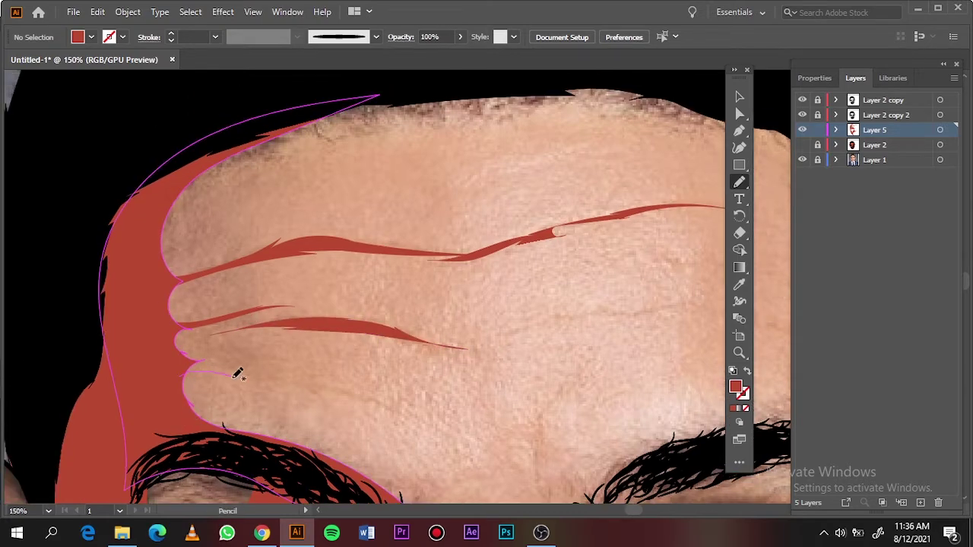
Add a wrinkle shadow on the right forehead and view the whole face
key("h")
left_click(802, 159)
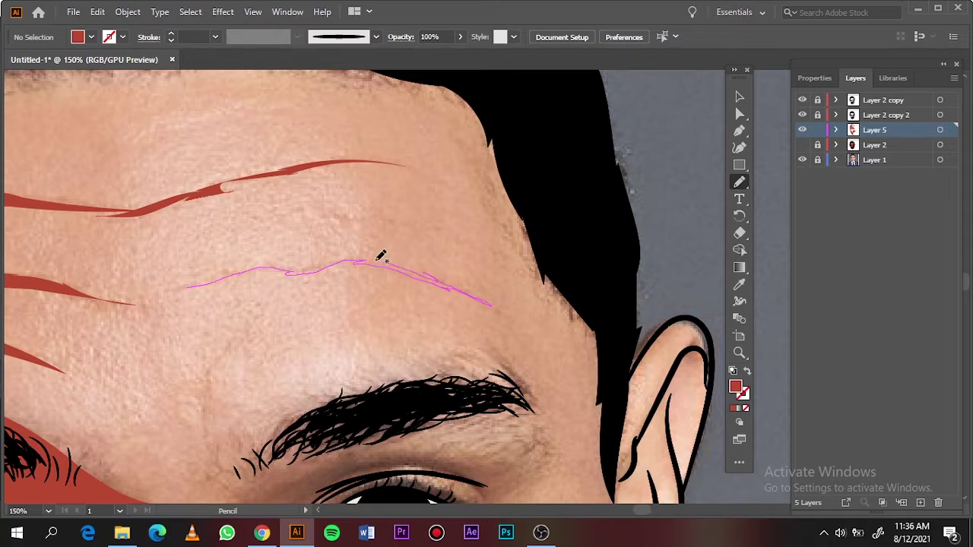
left_click_drag(381, 257, 274, 265)
left_click_drag(350, 216, 338, 220)
key("ctrl+0")
Create Layer 6 and set the fill to a darker red
left_click(802, 160)
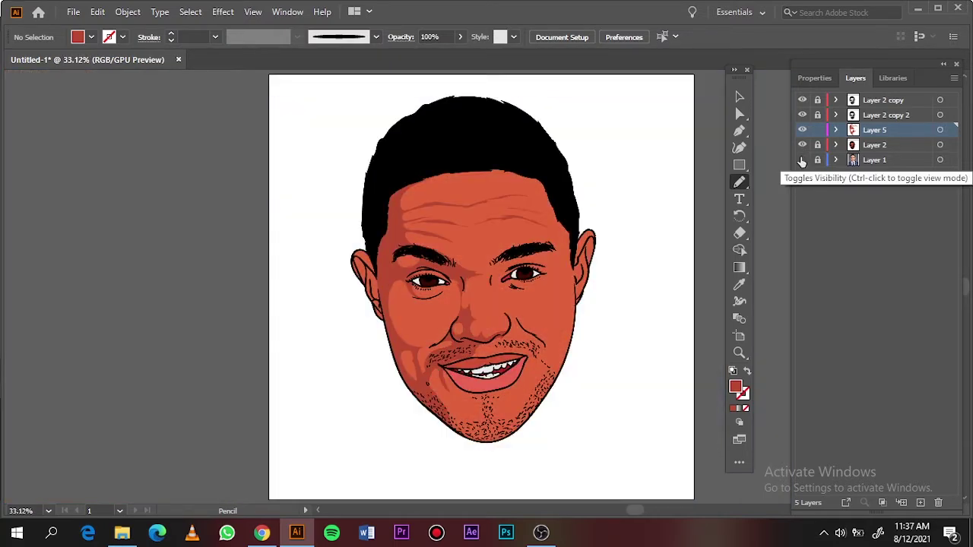
left_click(920, 502)
double_click(735, 387)
left_click(686, 139)
left_click(887, 81)
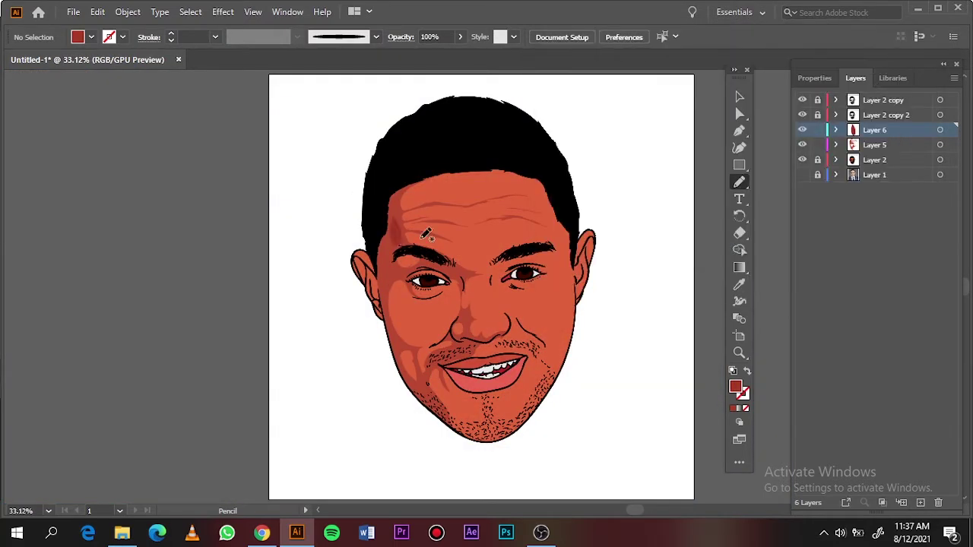
key("ctrl+1")
key("i")
double_click(735, 387)
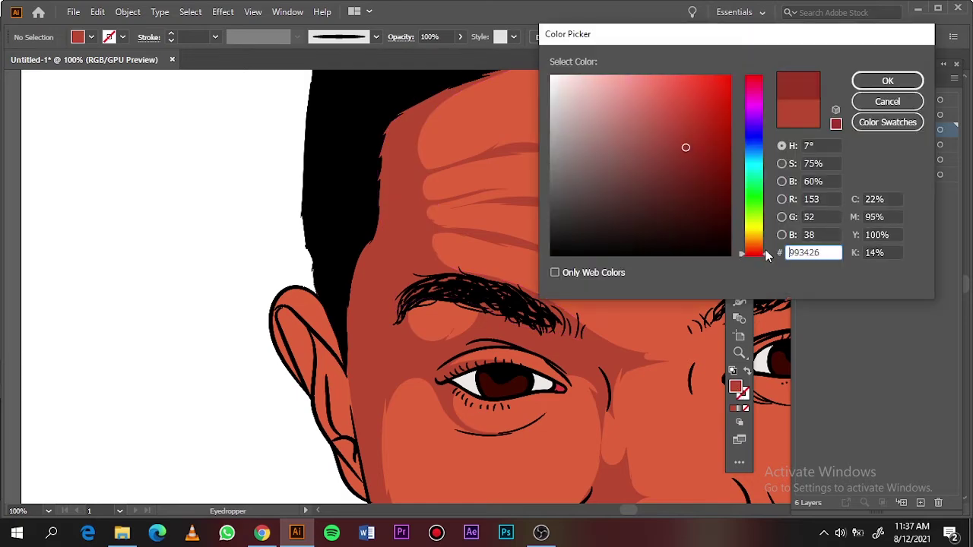
key("Return")
key("n")
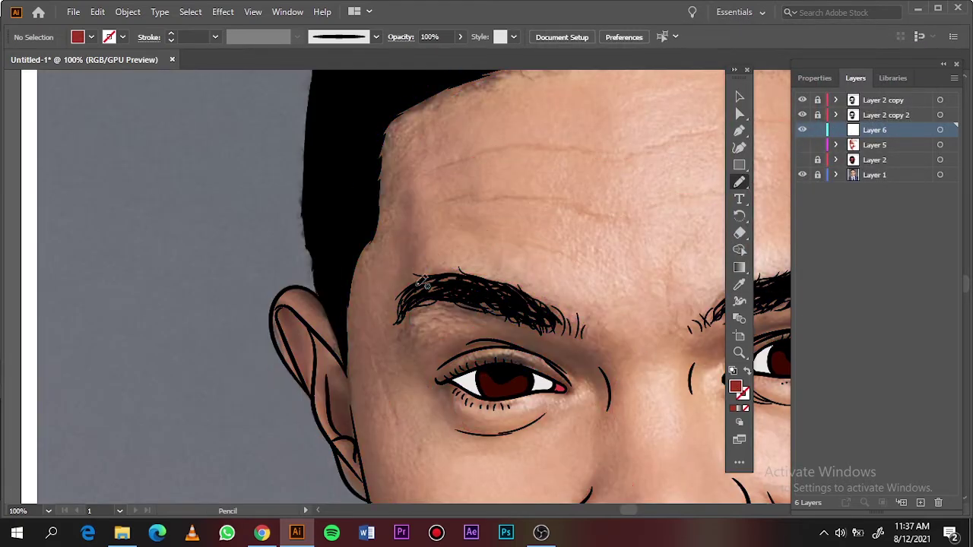
Draw a darker red shadow curving around the left temple and eye
left_click_drag(429, 292, 433, 295)
scroll(475, 171, "down", 3)
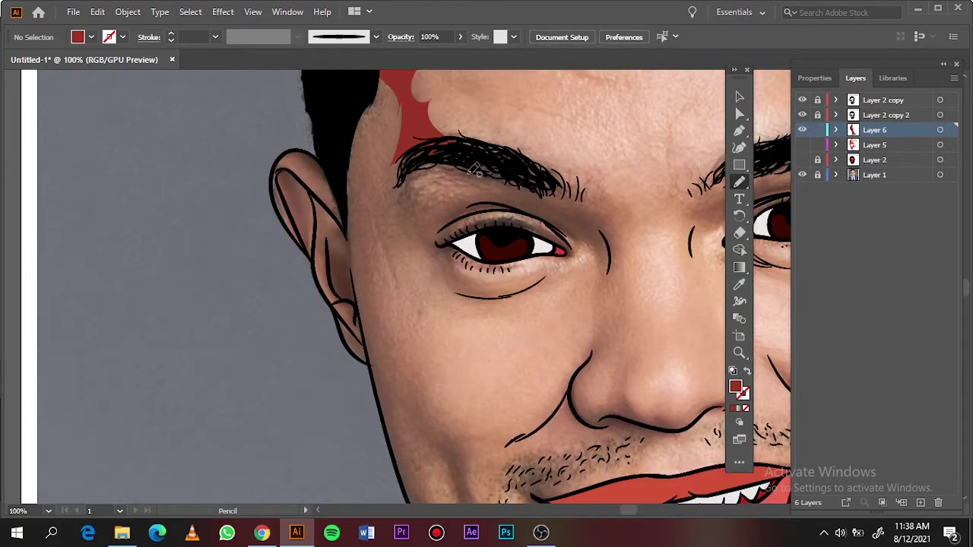
scroll(479, 157, "up", 3)
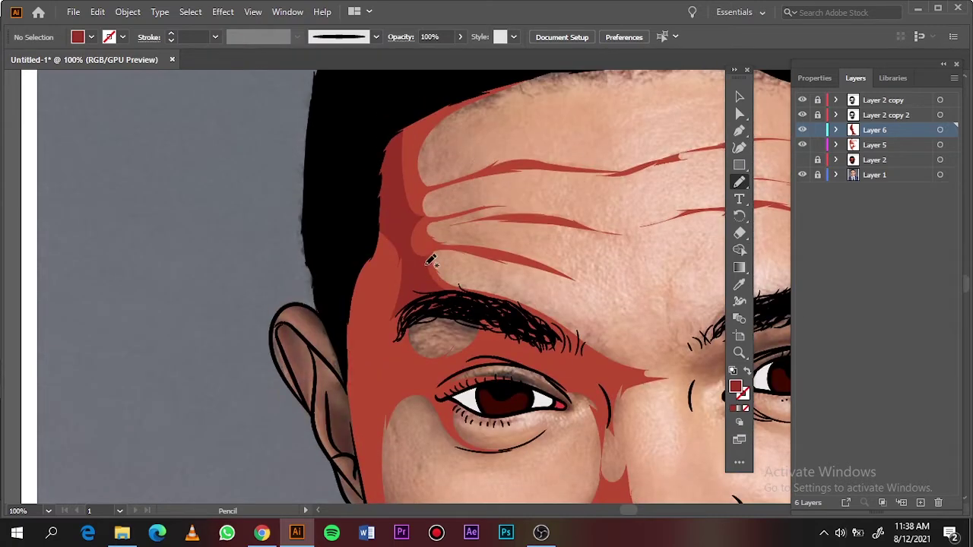
key("ctrl+0")
left_click(802, 145)
key("ctrl+1")
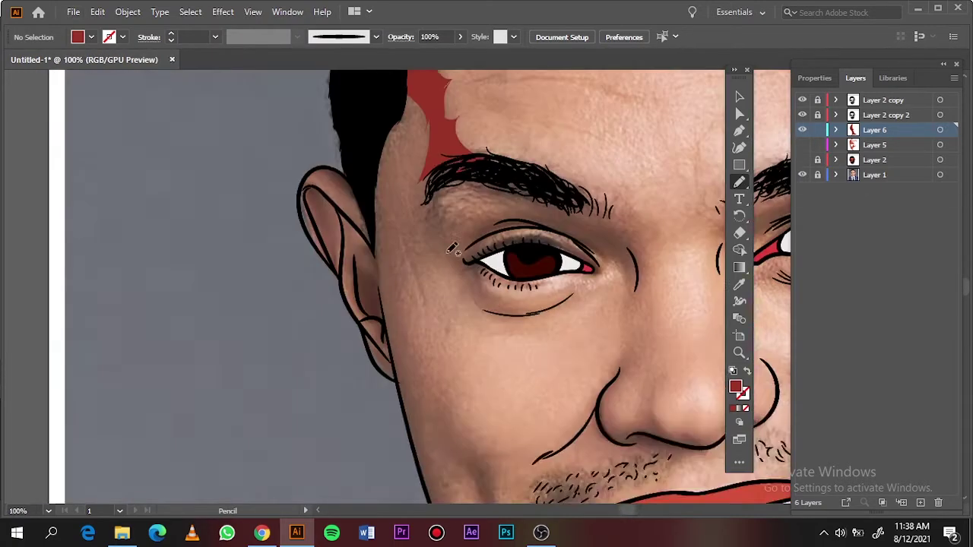
left_click_drag(454, 242, 420, 298)
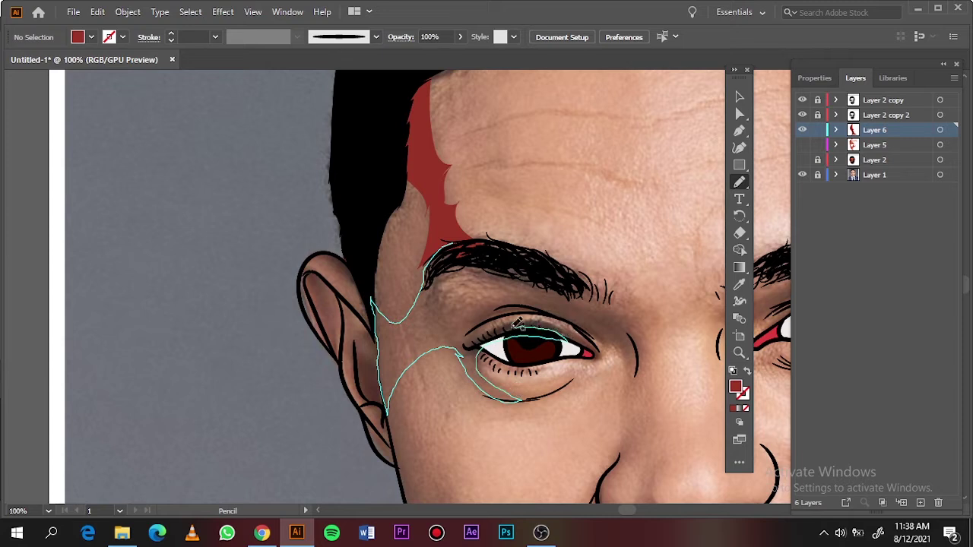
left_click_drag(479, 314, 451, 282)
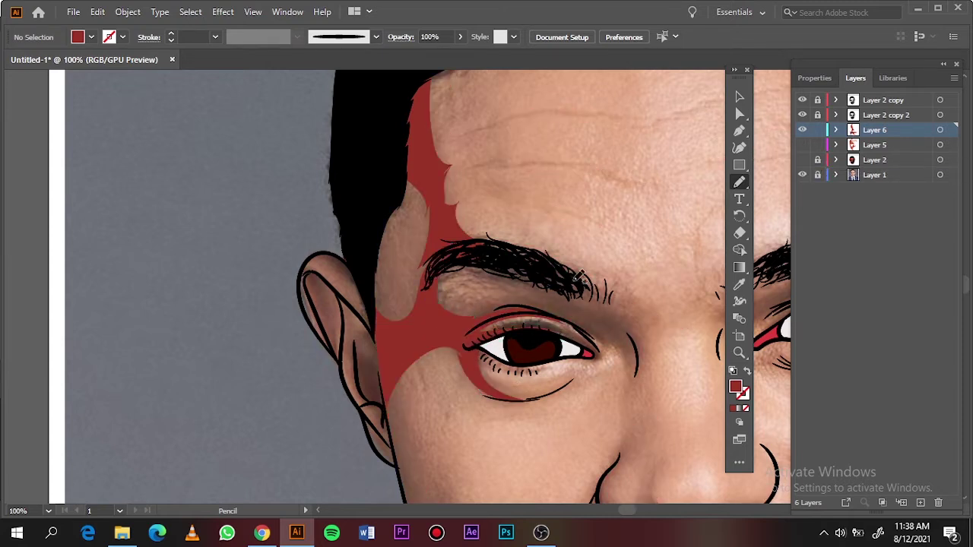
key("ctrl+z")
key("ctrl+z")
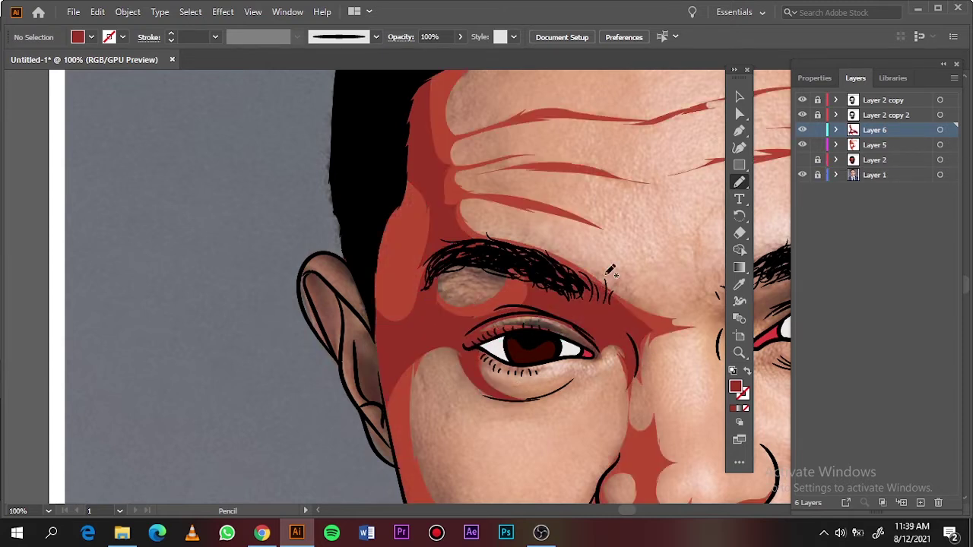
key("ctrl+0")
left_click(802, 159)
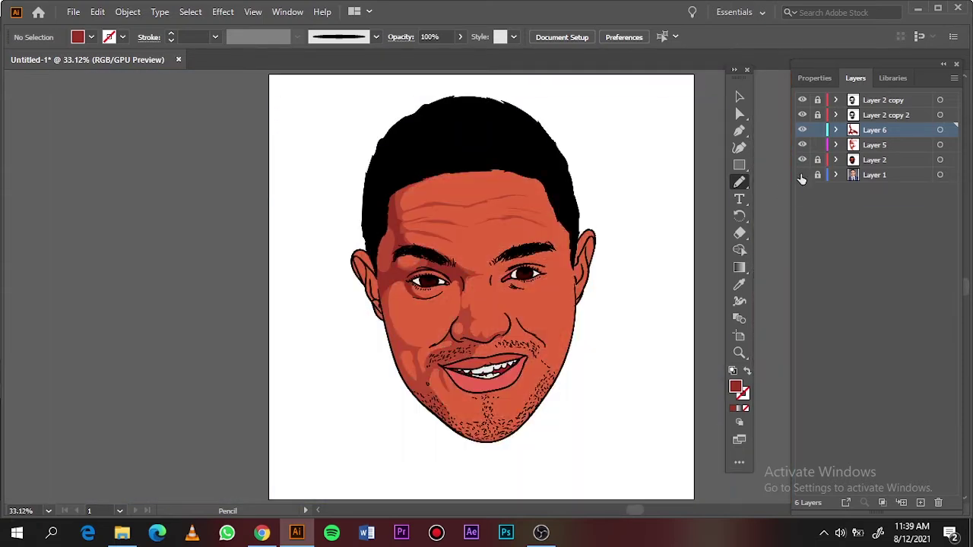
Draw dark red shadows inside the nostril and along the nose wing
scroll(478, 320, "up", 6)
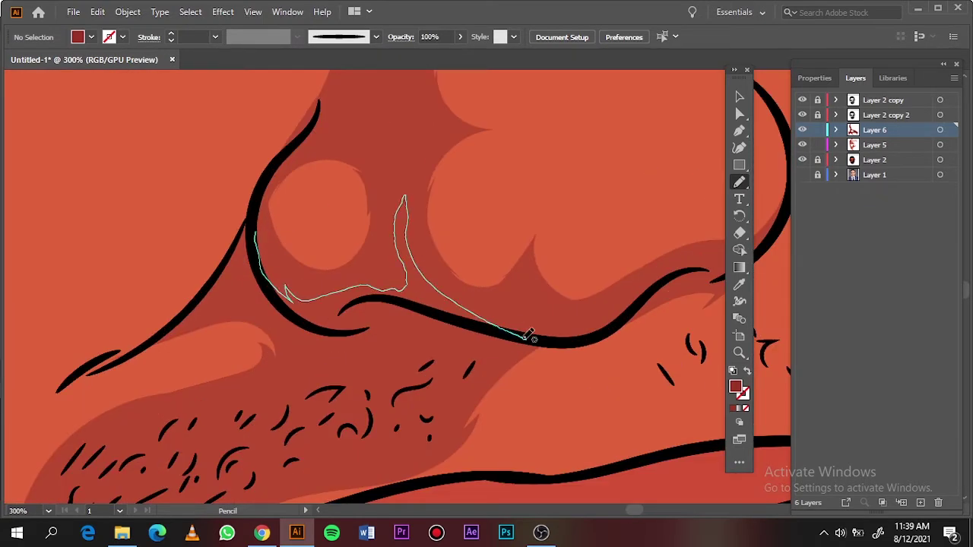
left_click_drag(264, 200, 262, 204)
left_click_drag(390, 298, 392, 295)
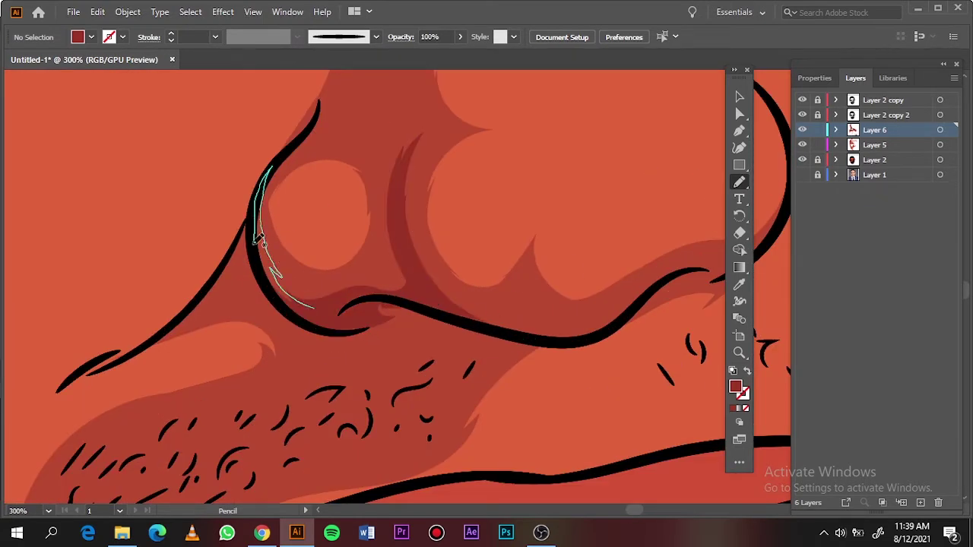
left_click_drag(258, 241, 312, 305)
With the reference photo showing, shade around the nostril, up the nose side and under the tip
key("ctrl+0")
left_click(802, 159)
left_click(802, 174)
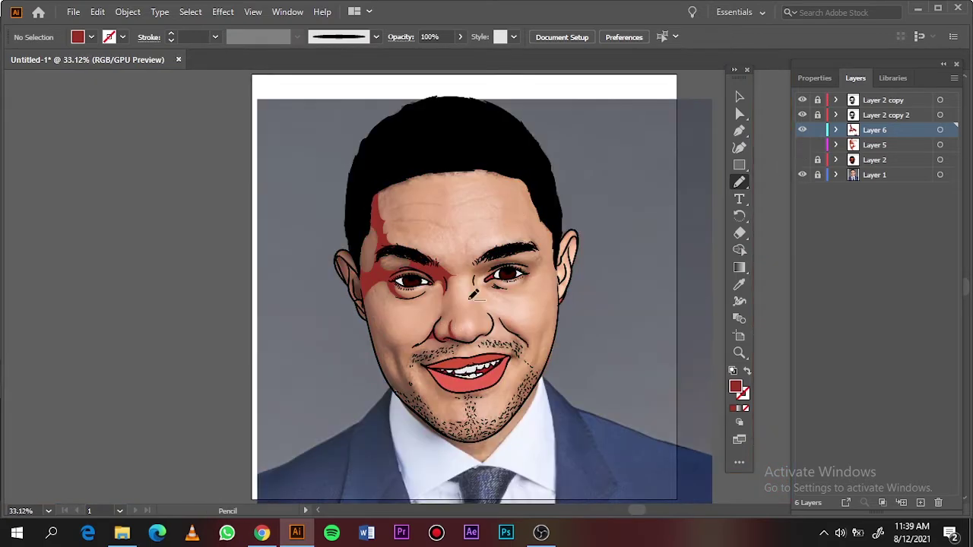
scroll(473, 295, "up", 6)
left_click_drag(417, 299, 425, 186)
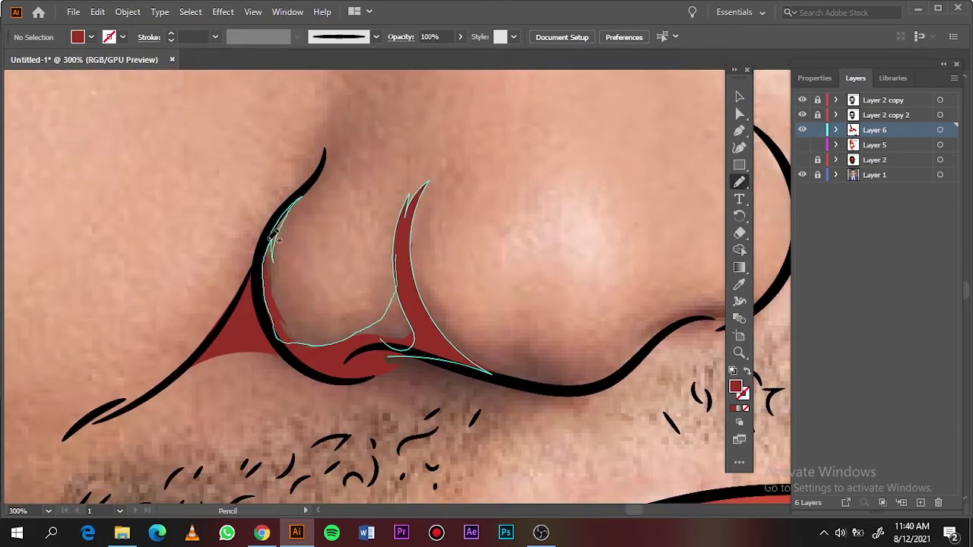
left_click_drag(266, 232, 334, 133)
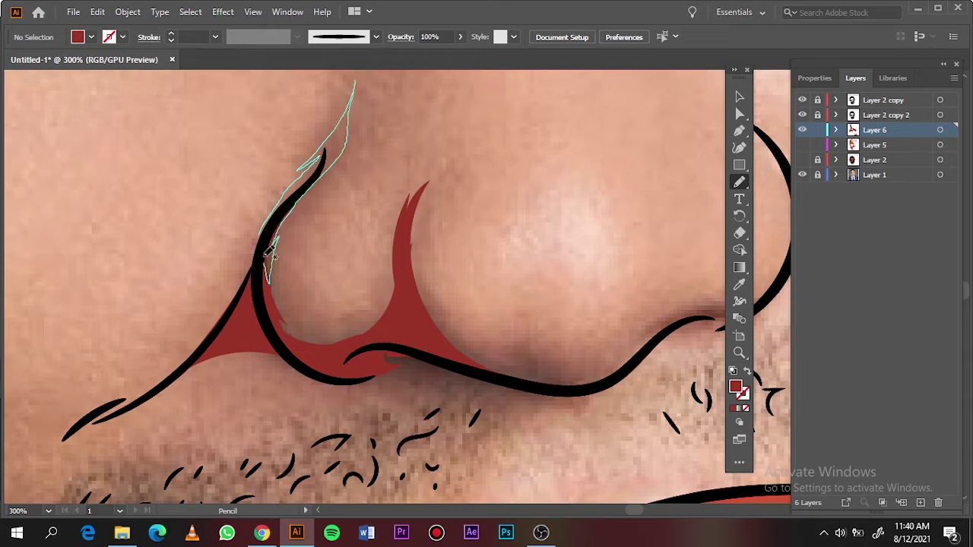
left_click_drag(272, 257, 267, 274)
left_click_drag(637, 357, 640, 356)
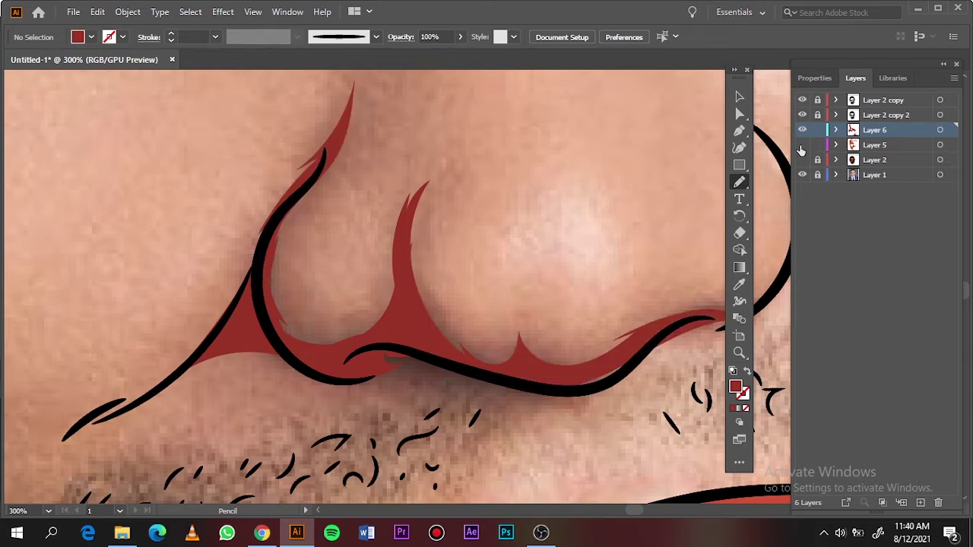
Restore the orange base, hide the photo, and add a dark shadow above the nostril
key("ctrl+0")
left_click(802, 159)
left_click(802, 174)
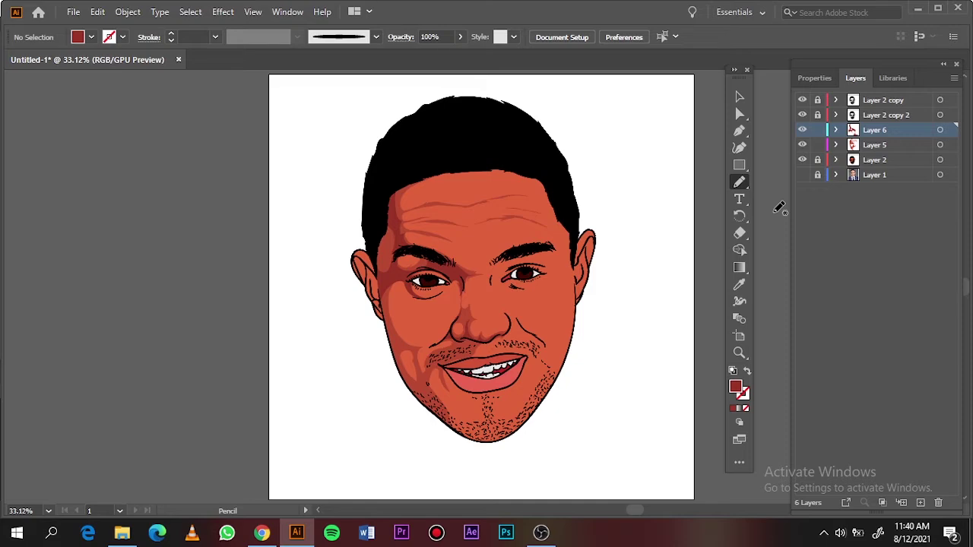
scroll(515, 301, "up", 6)
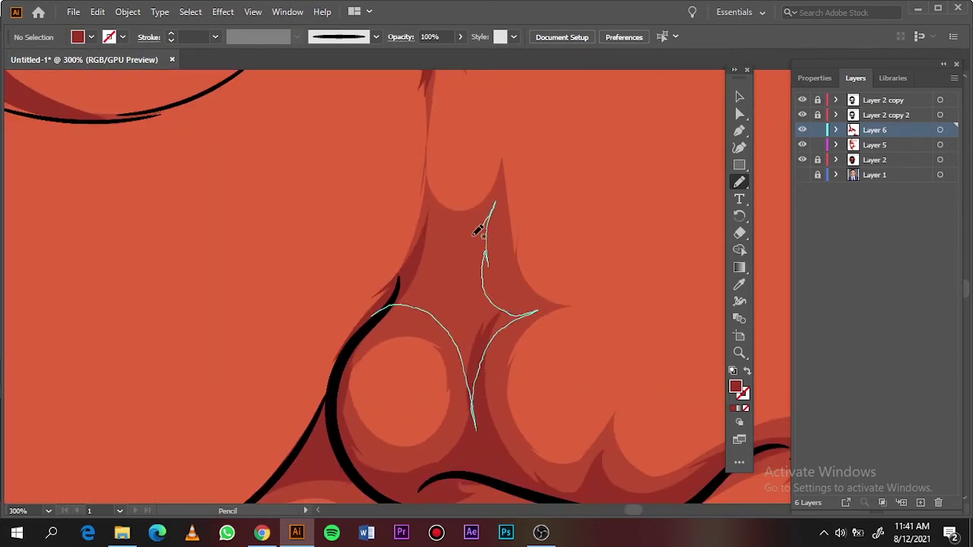
left_click_drag(479, 231, 502, 208)
With the reference photo showing, draw a dark shadow up the left cheek edge
key("ctrl+0")
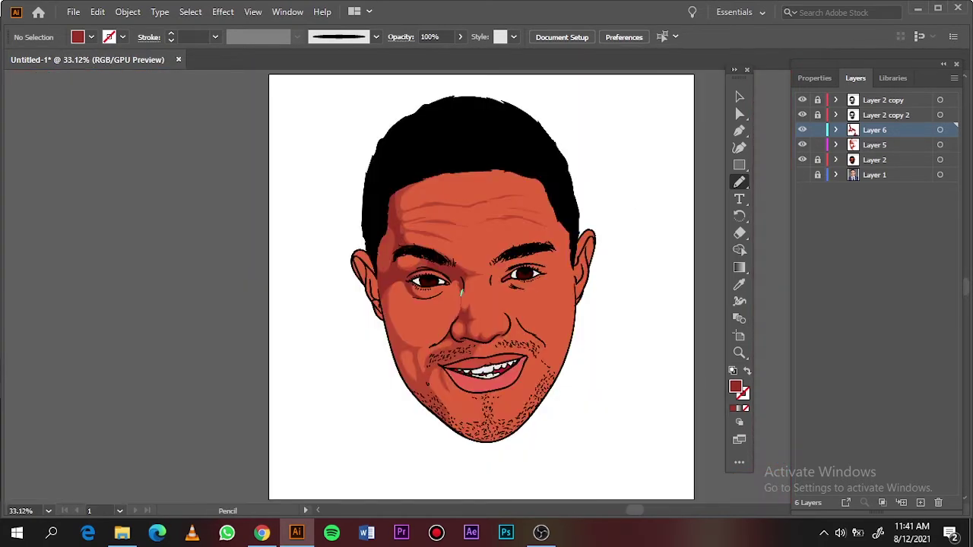
left_click(802, 174)
key("ctrl+1")
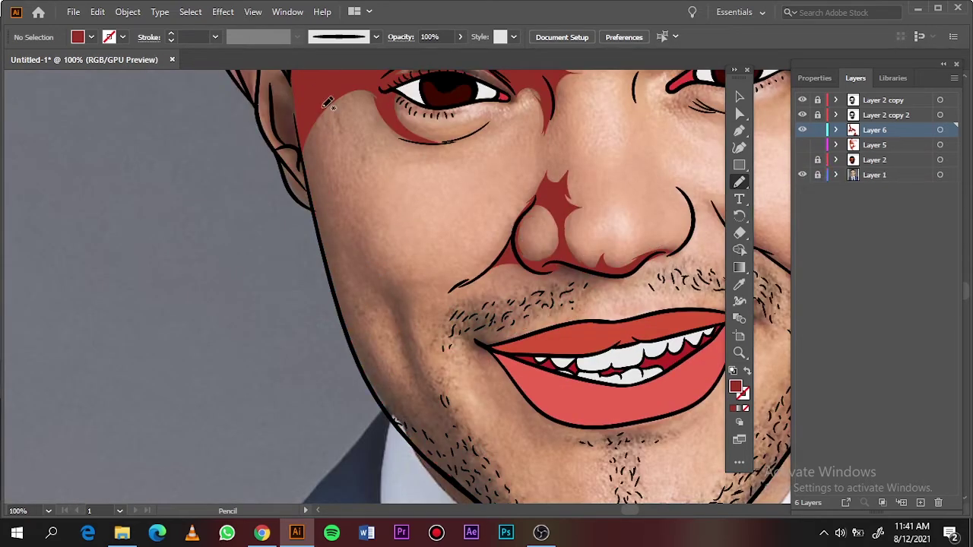
left_click_drag(335, 270, 334, 274)
left_click(802, 145)
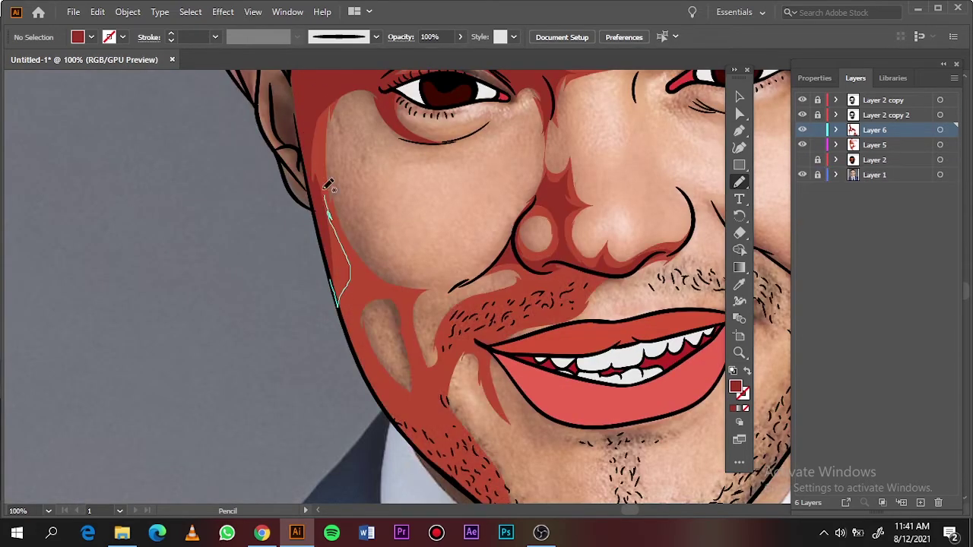
left_click_drag(327, 185, 326, 98)
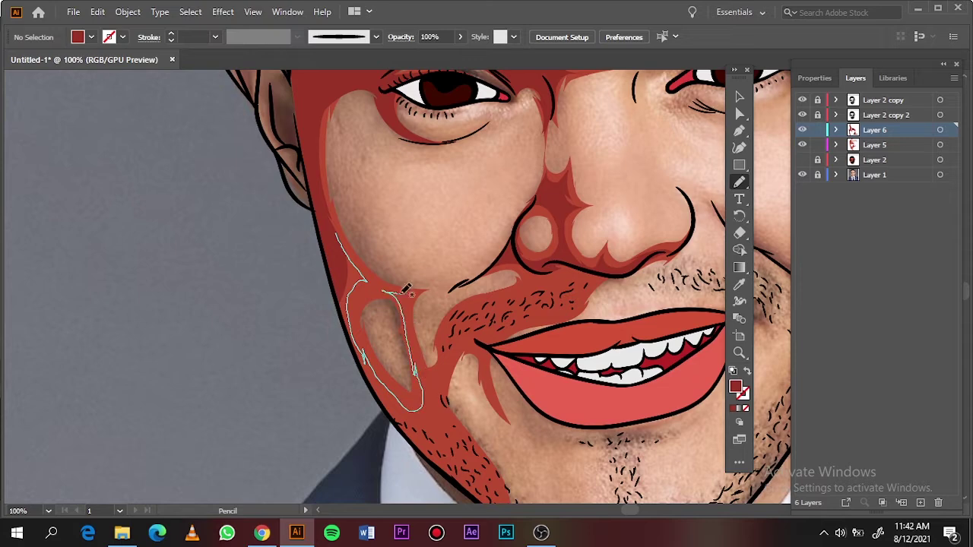
Hide the photo and draw another dark shadow shape on the left cheek
key("ctrl+0")
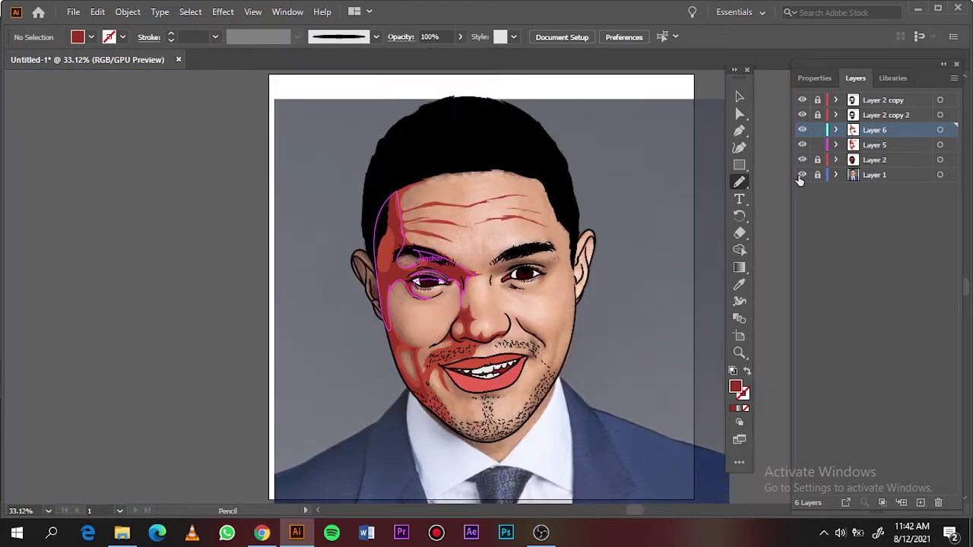
left_click(802, 175)
key("ctrl+1")
key("ctrl+equal")
key("ctrl+equal")
key("ctrl+equal")
key("ctrl+equal")
key("n")
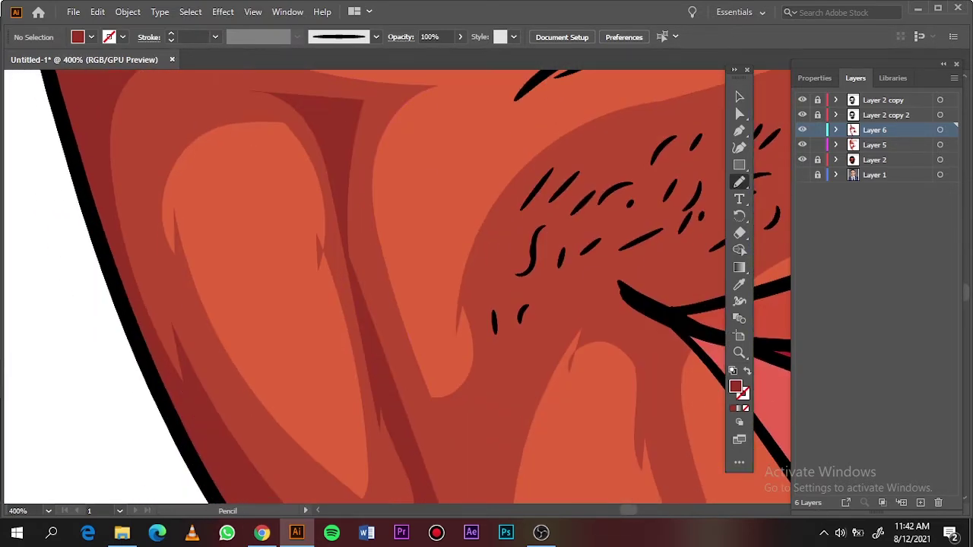
key("ctrl+0")
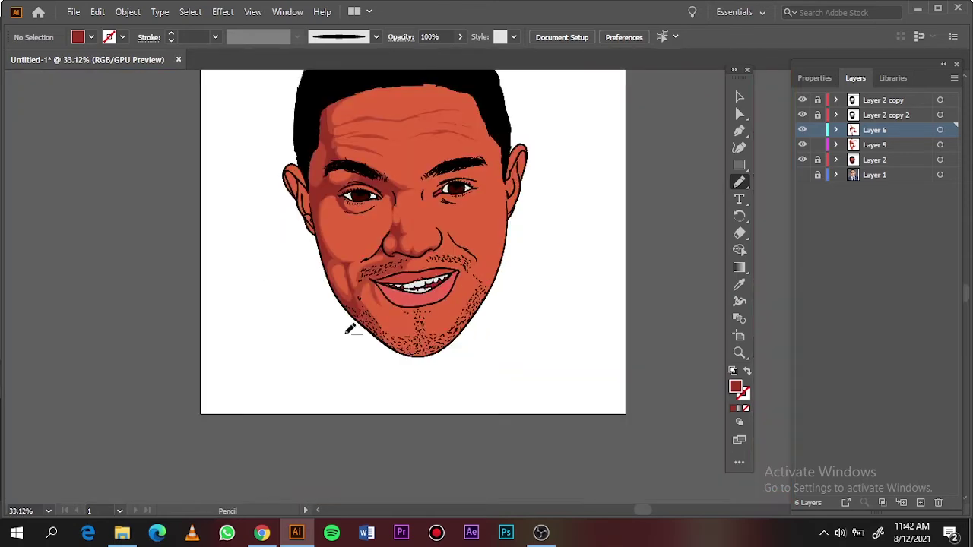
key("ctrl+equal")
key("ctrl+equal")
key("ctrl+equal")
left_click_drag(281, 353, 320, 190)
Add a dark shadow along the jaw, then show the shading and orange base again
key("ctrl+0")
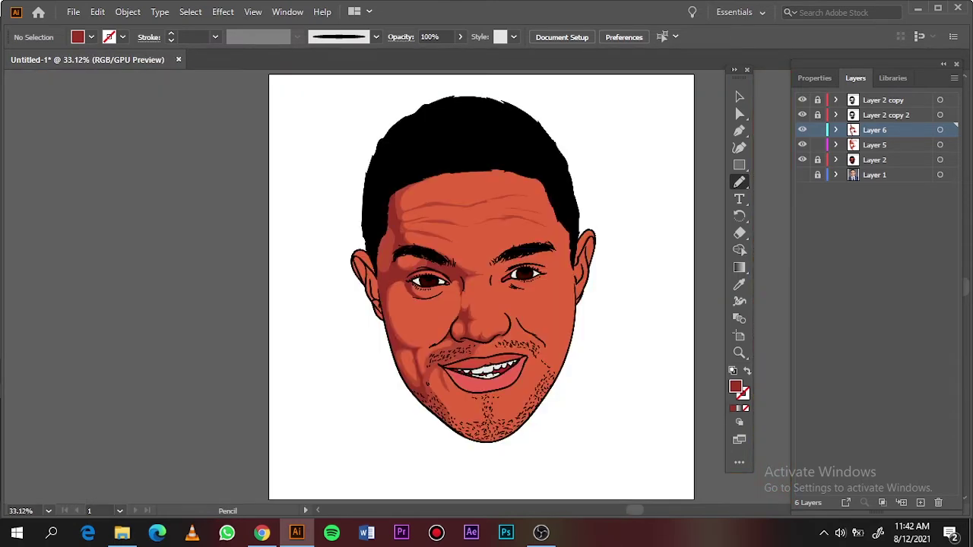
scroll(426, 366, "up", 5)
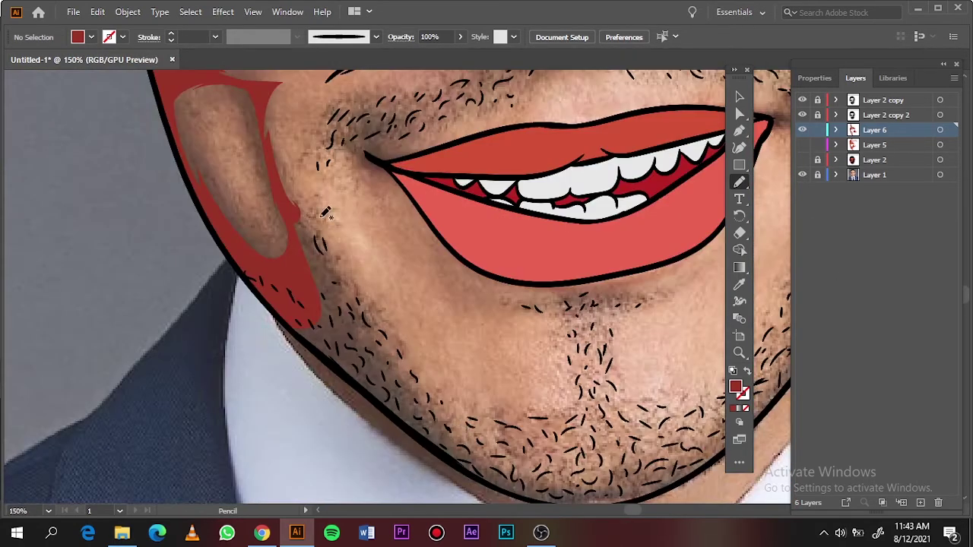
left_click_drag(363, 385, 327, 308)
key("ctrl+0")
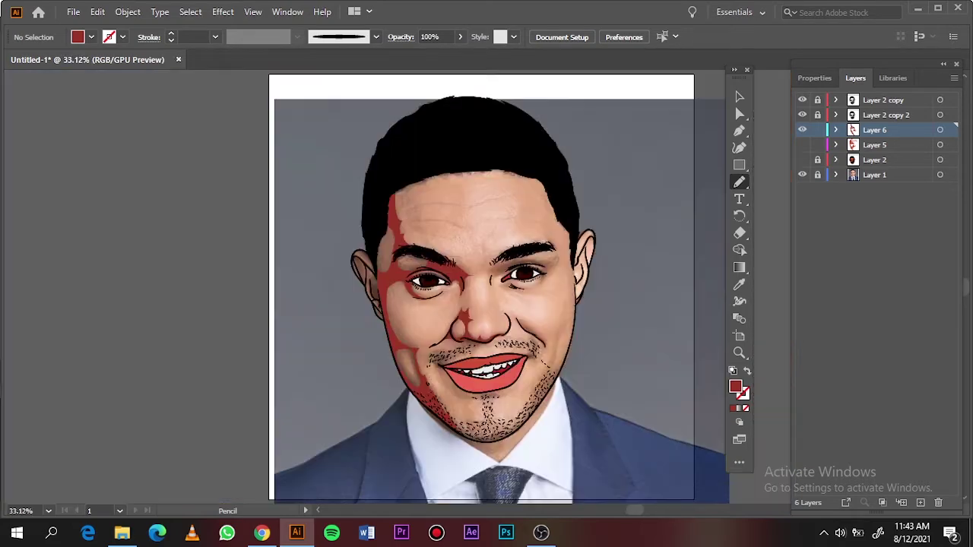
left_click(802, 144)
left_click(802, 160)
With the photo shown, draw a dark red shadow over the right eyebrow and eye
left_click(802, 175)
left_click(802, 159)
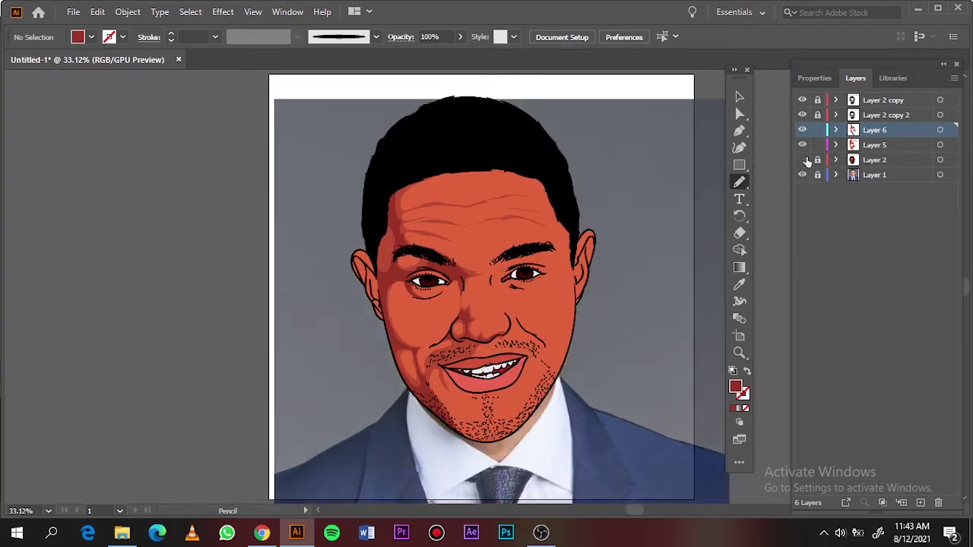
scroll(472, 241, "up", 4)
scroll(420, 272, "up", 1)
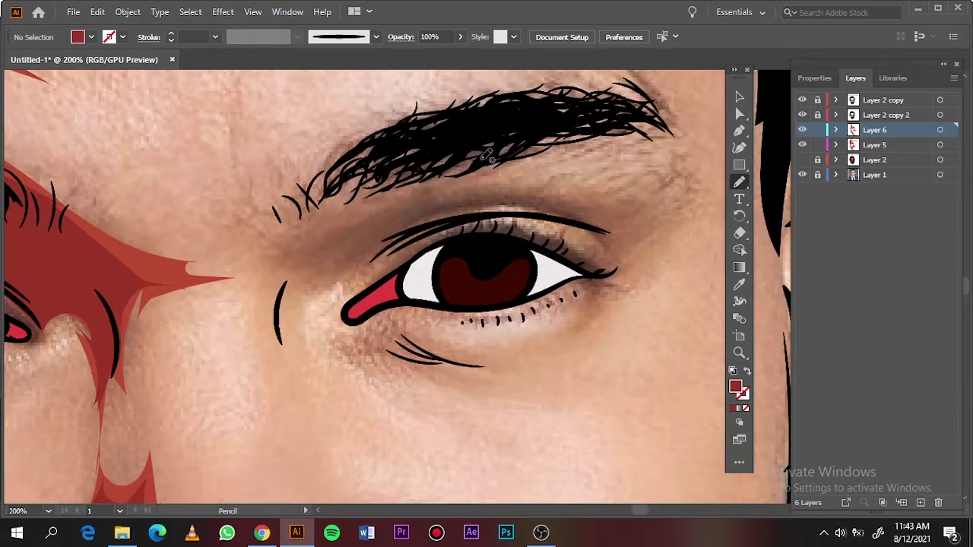
left_click_drag(483, 158, 251, 217)
left_click_drag(358, 277, 496, 174)
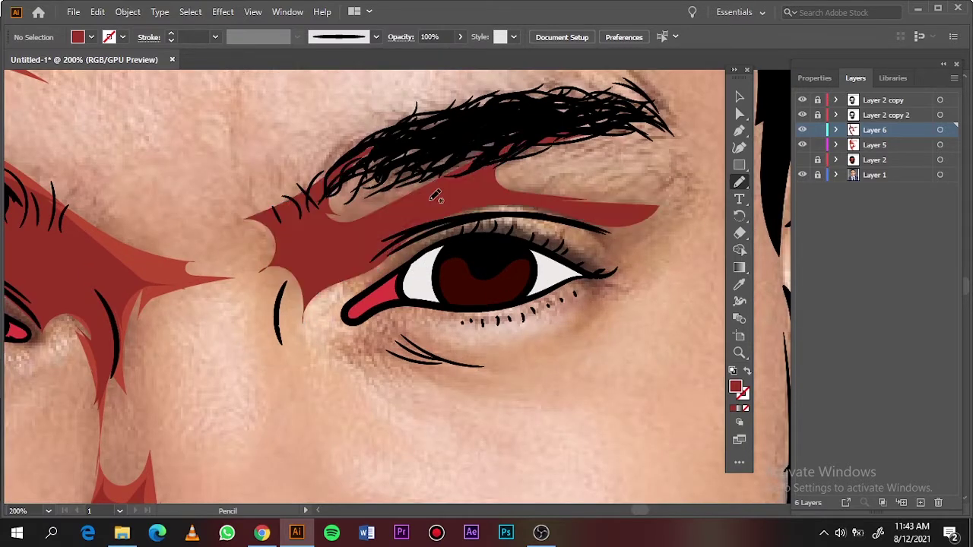
Extend the eye shadow toward the temple and trace a shadow along the upper eyelid
left_click_drag(597, 298, 528, 254)
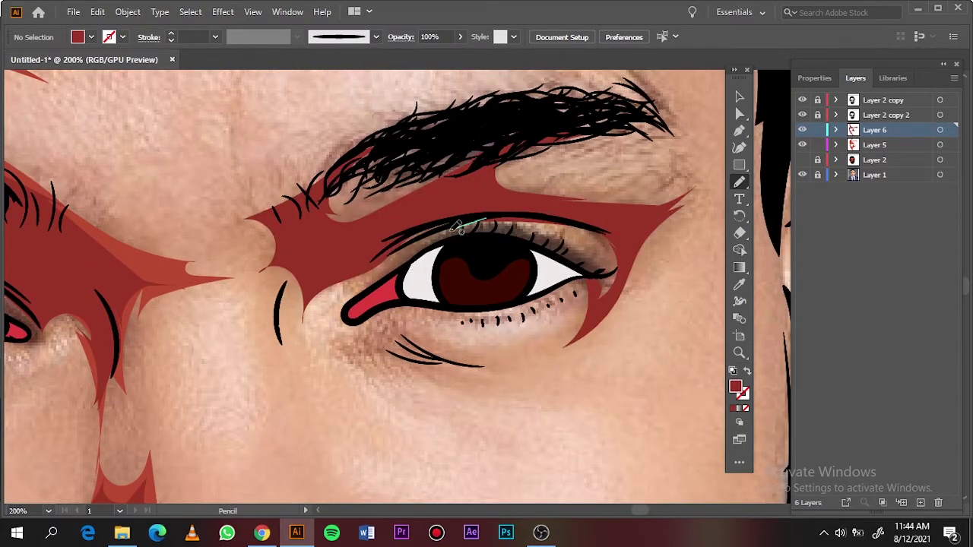
left_click_drag(456, 228, 350, 304)
left_click_drag(508, 226, 435, 262)
left_click_drag(301, 325, 304, 328)
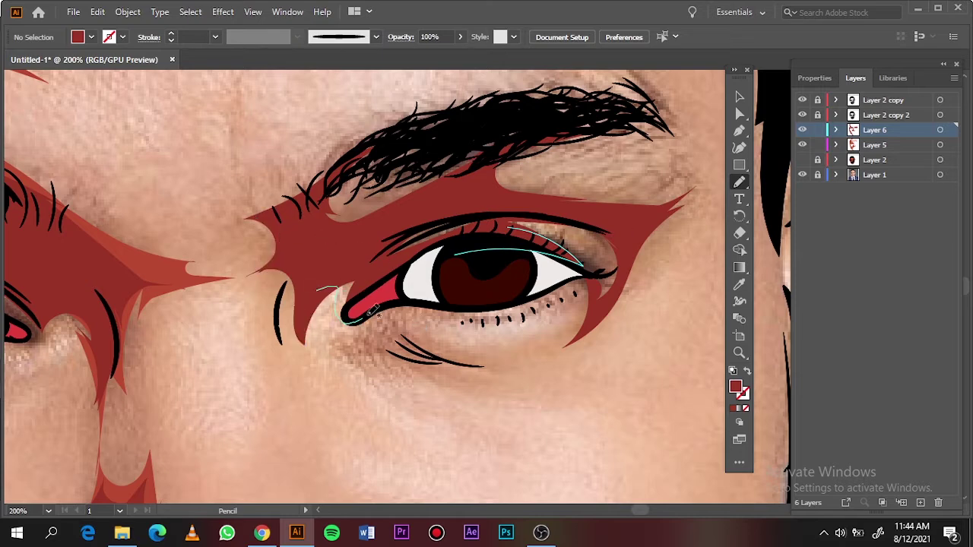
left_click(802, 159)
left_click(875, 145)
left_click(802, 160)
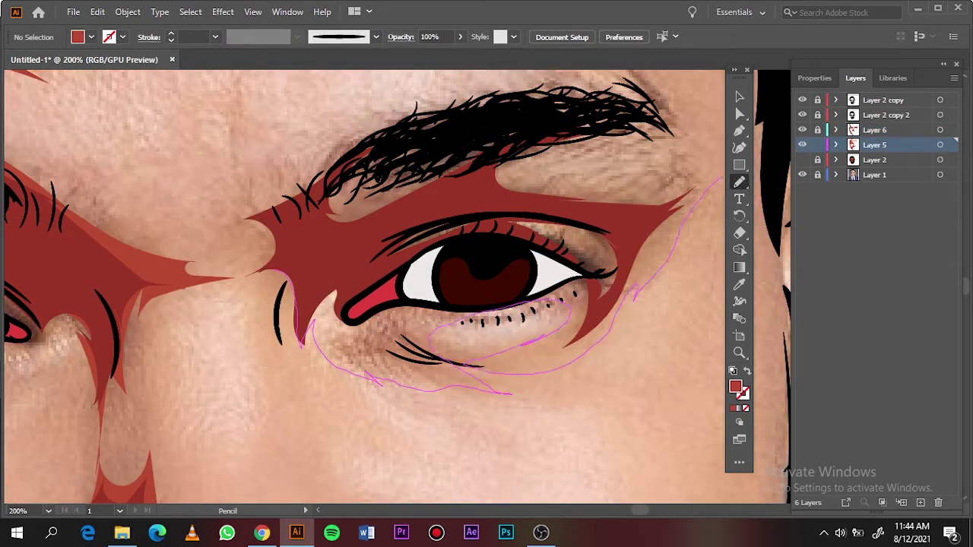
Draw a lighter red shadow around the right brow and eye on Layer 5
left_click_drag(719, 177, 368, 137)
left_click_drag(295, 282, 286, 262)
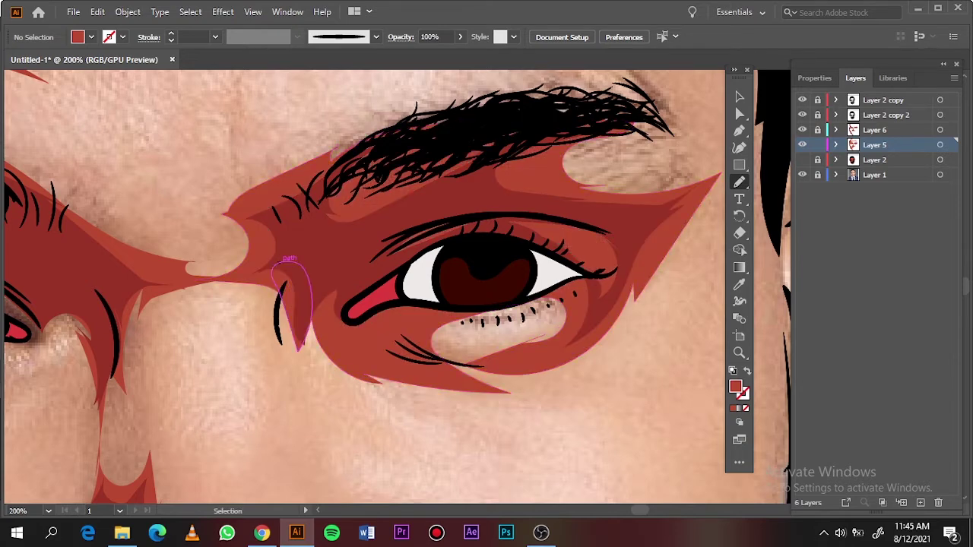
key("ctrl+0")
left_click(802, 159)
left_click(802, 159)
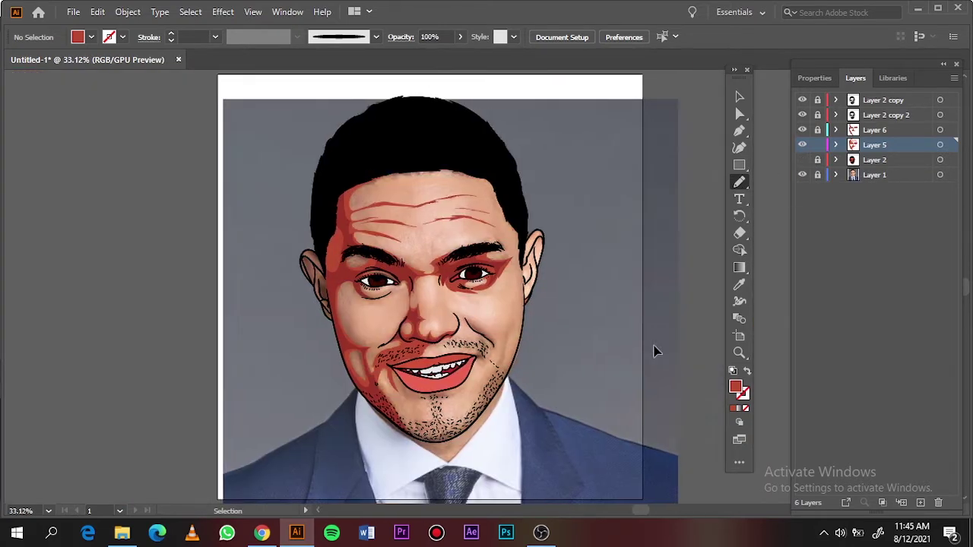
Trace a lighter shadow down the left jawline to the chin
scroll(462, 403, "up", 3)
scroll(419, 261, "up", 3)
left_click_drag(181, 187, 426, 473)
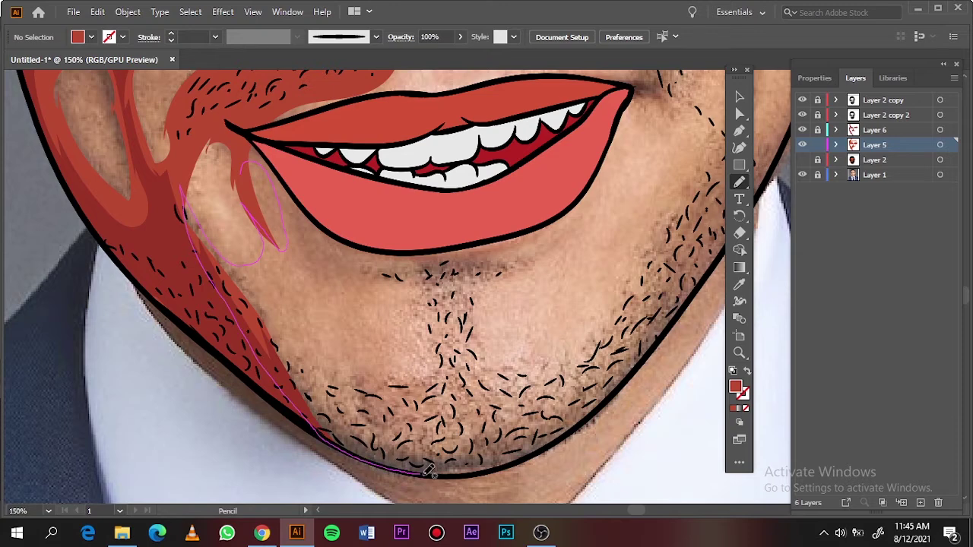
left_click_drag(251, 130, 186, 186)
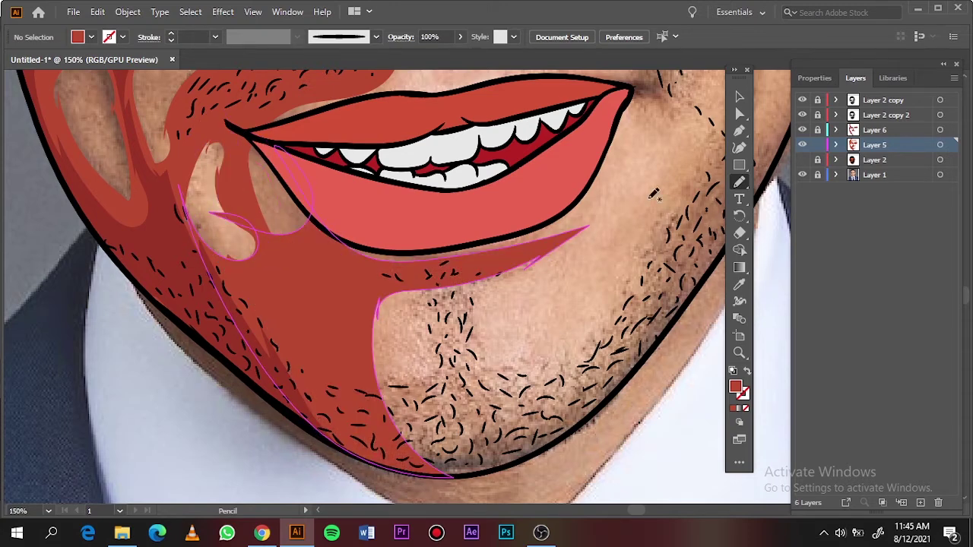
Add a shadow along the right nostril crease and hide the reference photo
scroll(301, 219, "up", 2)
left_click_drag(289, 190, 302, 219)
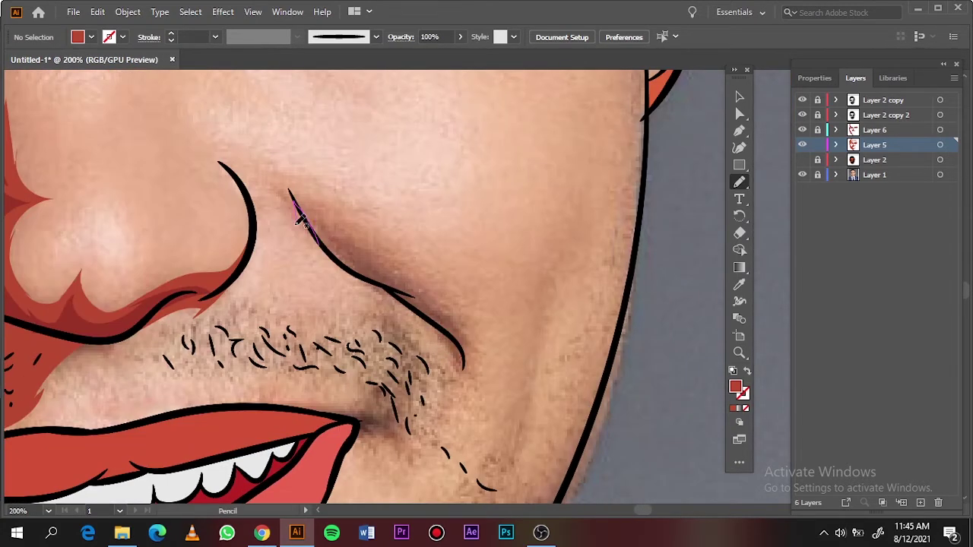
left_click_drag(461, 332, 338, 230)
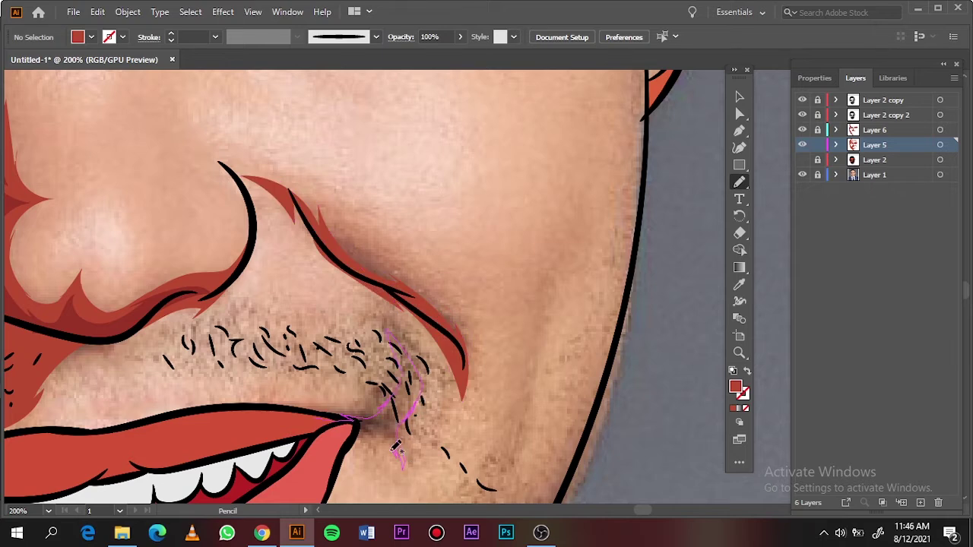
key("ctrl+0")
left_click(804, 174)
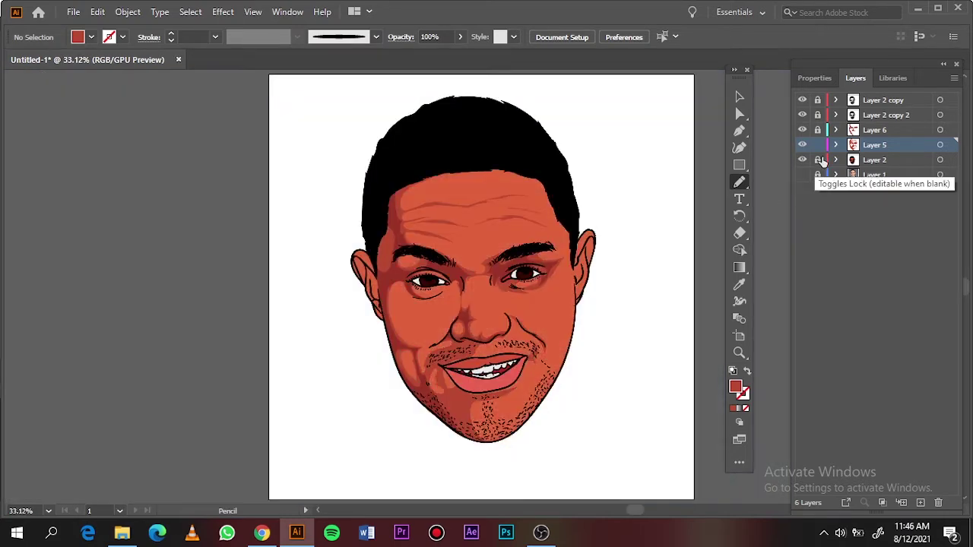
Create a new Layer 7 and set its red shadow fill colour
key("ctrl+l")
key("ctrl+1")
double_click(735, 387)
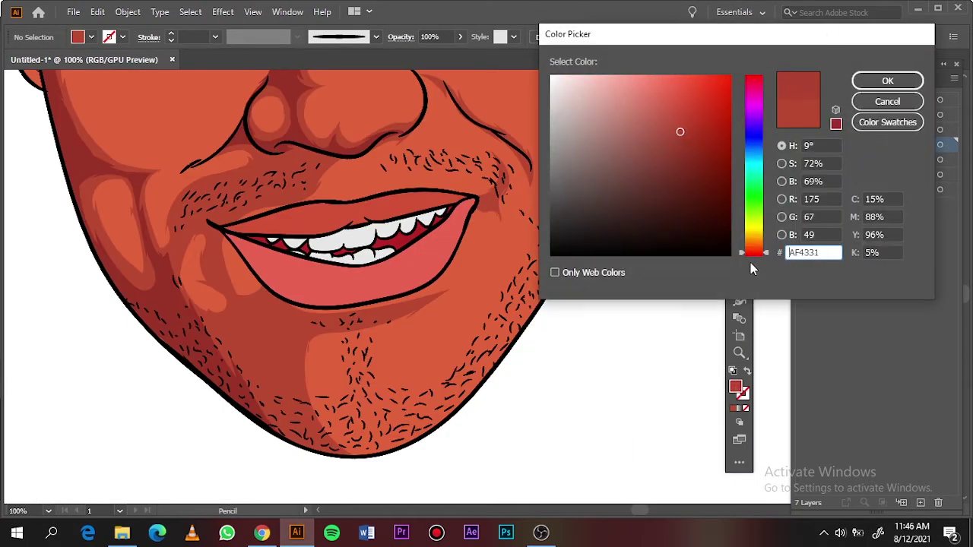
key("Return")
key("i")
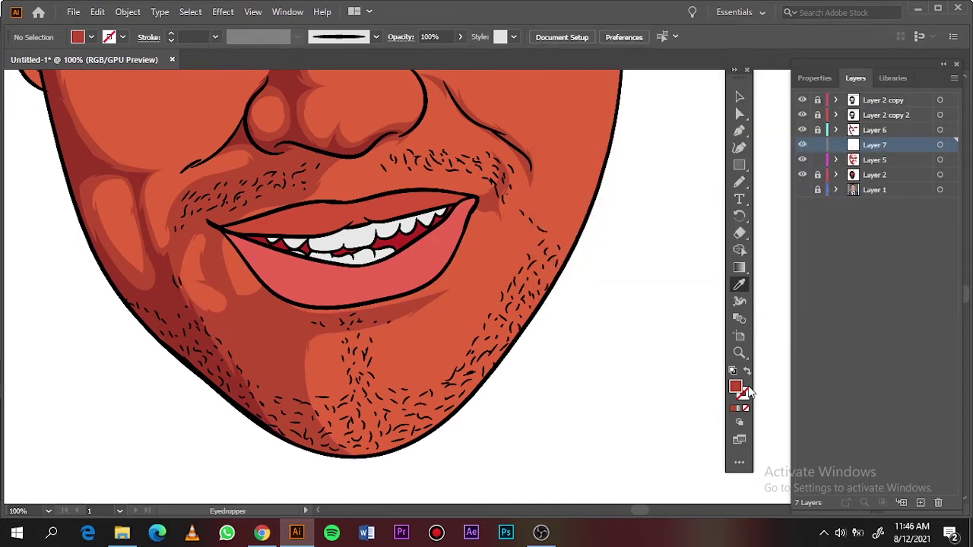
double_click(749, 392)
key("Return")
key("n")
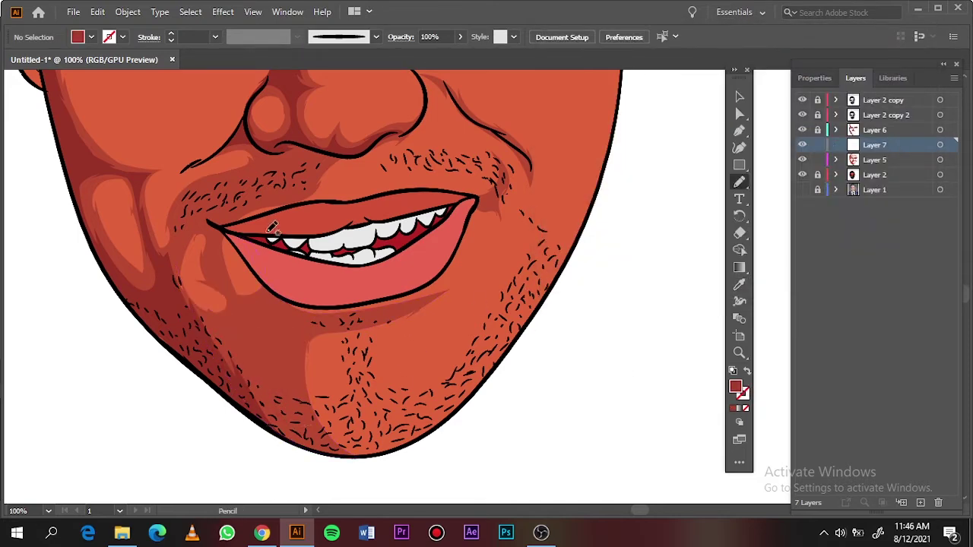
Draw a red shadow below the left mouth corner
scroll(208, 242, "up", 3)
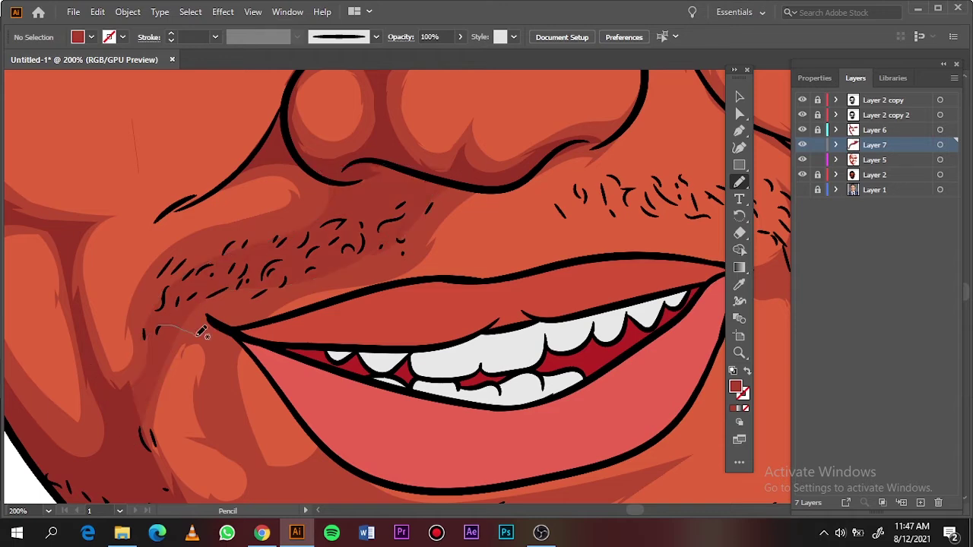
mouse_move(185, 336)
left_mouse_down()
mouse_move(95, 180)
mouse_move(190, 505)
left_mouse_up()
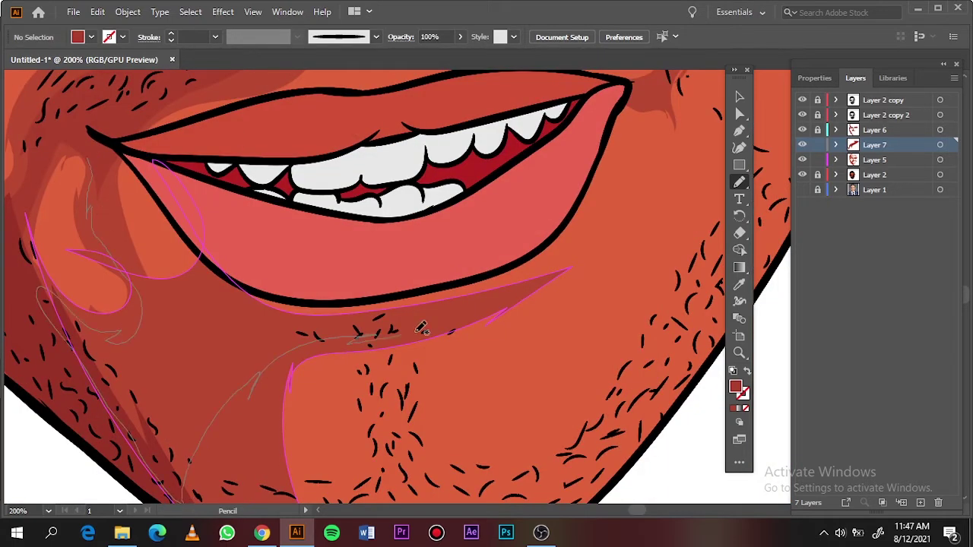
scroll(330, 402, "down", 3)
scroll(331, 402, "up", 2)
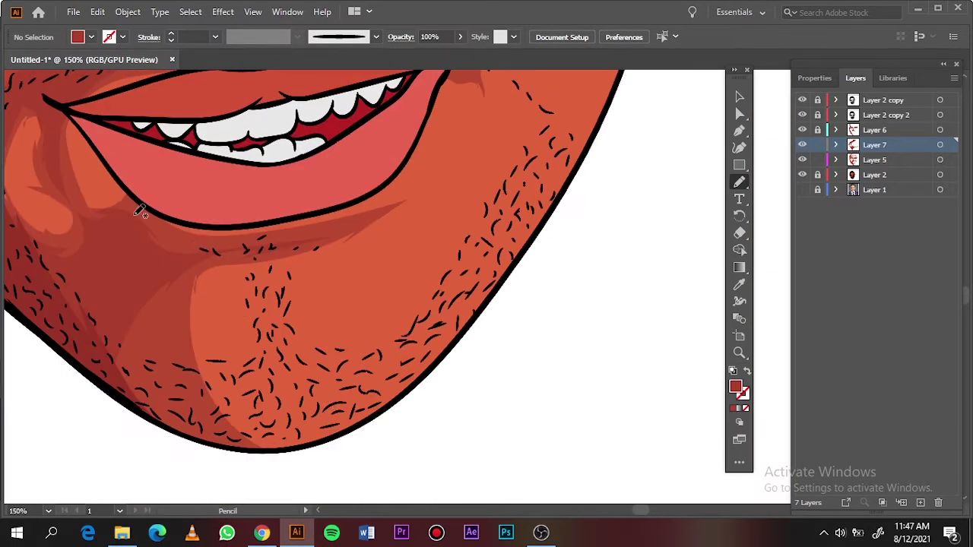
key("ctrl+0")
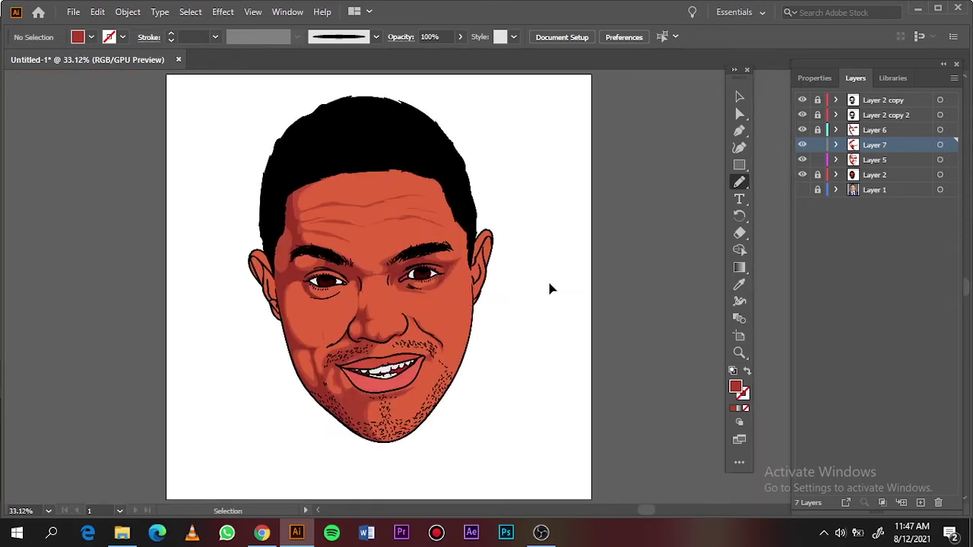
Darken the right mouth corner with a red shadow shape
scroll(358, 370, "up", 5)
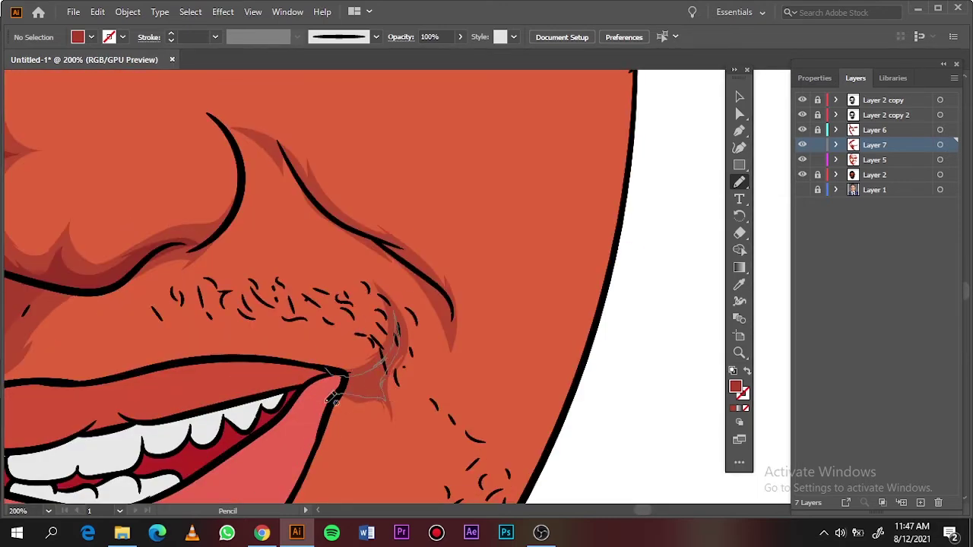
left_click_drag(222, 120, 319, 179)
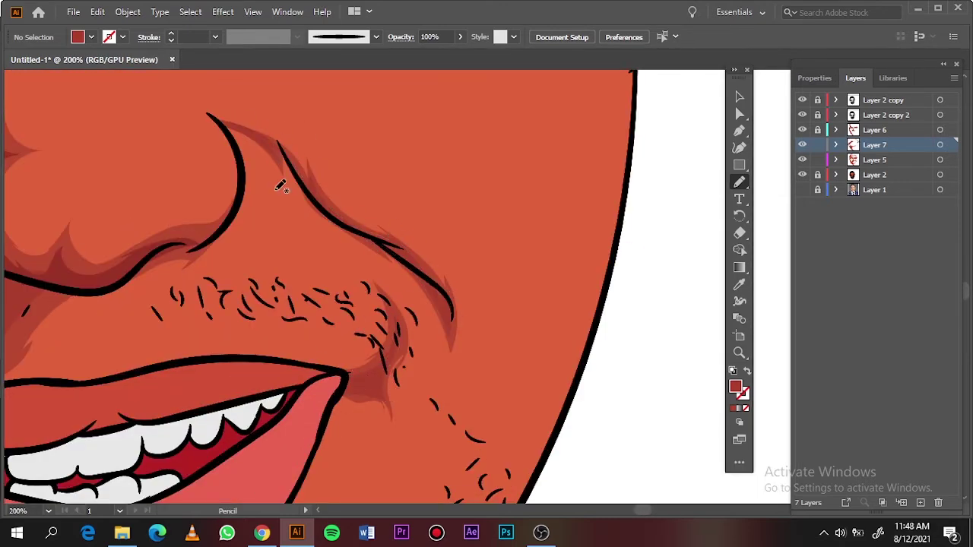
key("ctrl+0")
scroll(469, 304, "up", 4)
scroll(469, 304, "up", 2)
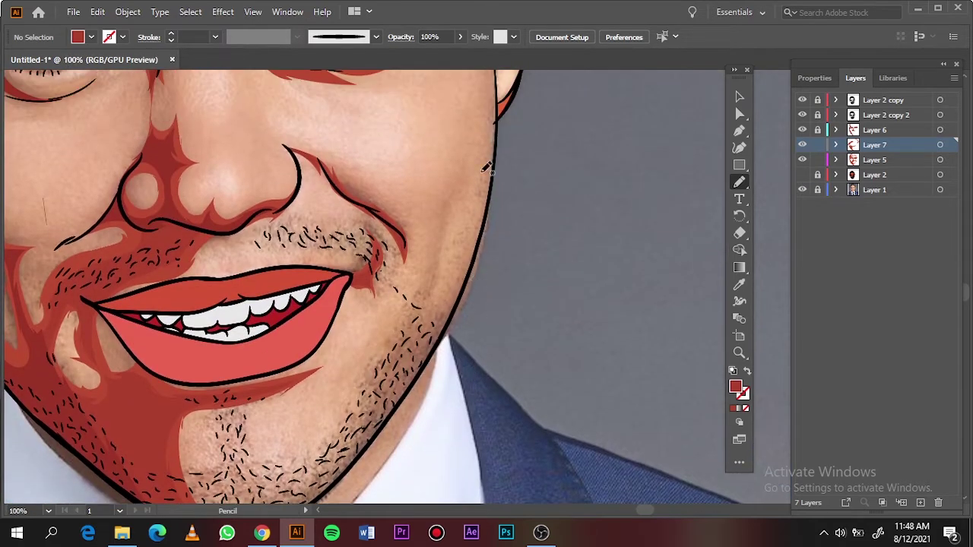
Finish the right cheek shadow and add red shadows around the moustache and chin
left_click_drag(458, 223, 465, 172)
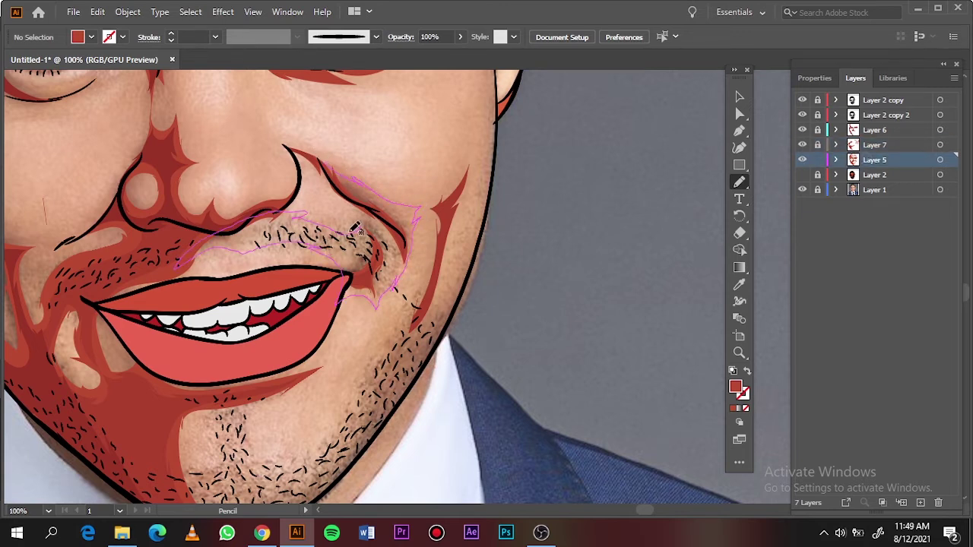
mouse_move(353, 231)
left_mouse_down()
mouse_move(361, 203)
mouse_move(433, 204)
mouse_move(384, 217)
left_mouse_up()
key("ctrl+plus")
scroll(287, 352, "down", 3)
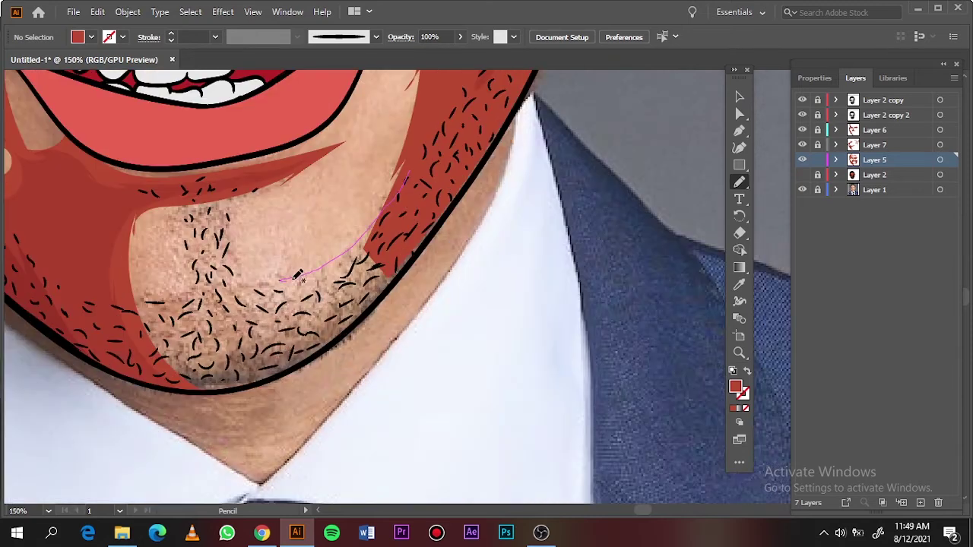
mouse_move(131, 297)
left_mouse_down()
mouse_move(398, 282)
mouse_move(403, 182)
left_mouse_up()
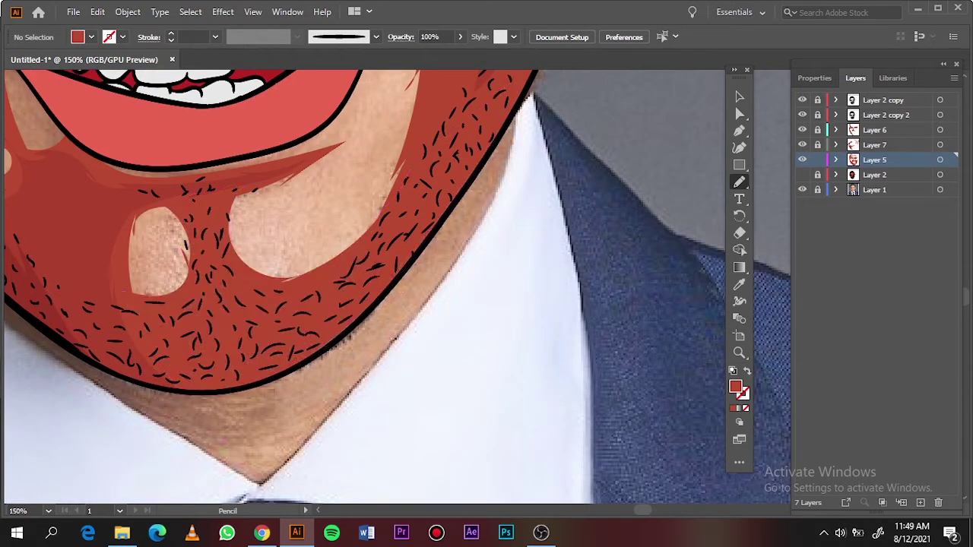
key("ctrl+0")
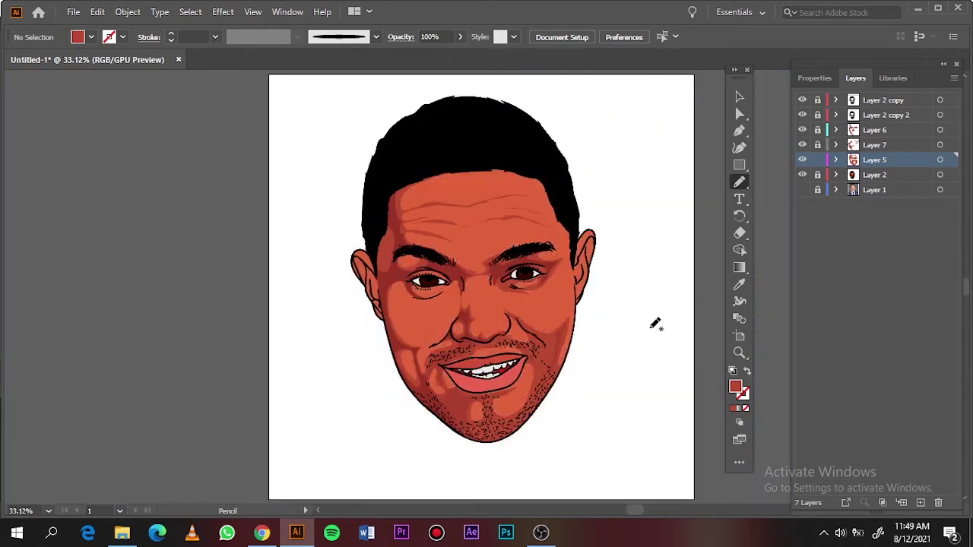
Shade from the right eye down the cheek edge, then hide the reference photo
scroll(655, 324, "up", 2)
scroll(527, 266, "up", 1)
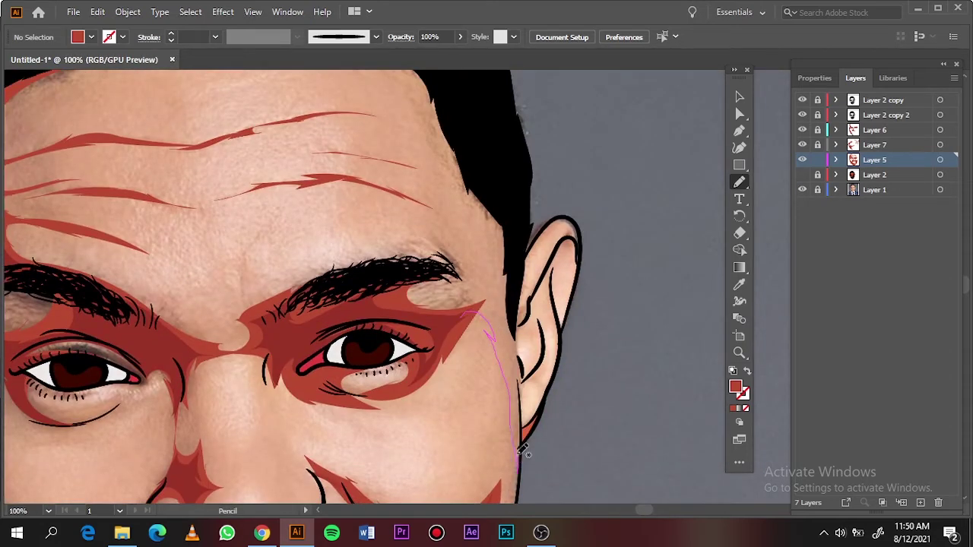
left_click_drag(521, 255, 506, 256)
mouse_move(460, 283)
left_mouse_down()
mouse_move(426, 260)
mouse_move(471, 273)
left_mouse_up()
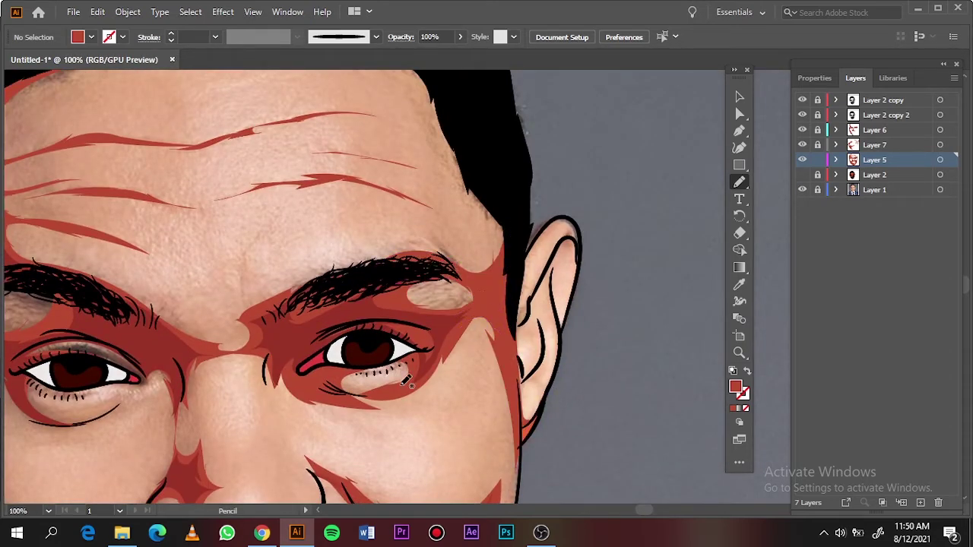
key("ctrl+0")
left_click(802, 189)
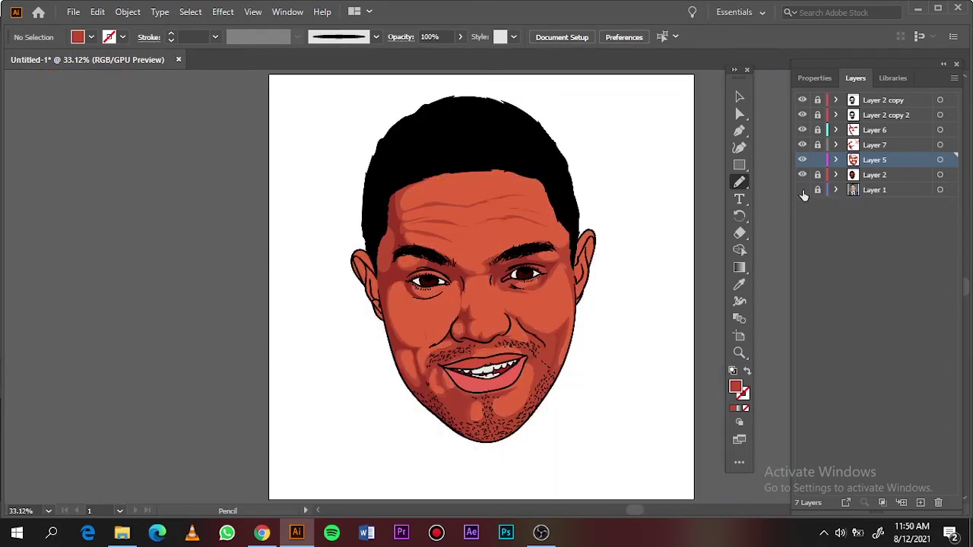
Unlock and target Layer 6, then draw a forehead wrinkle shadow
left_click(817, 130)
left_click(874, 130)
scroll(478, 210, "up", 6)
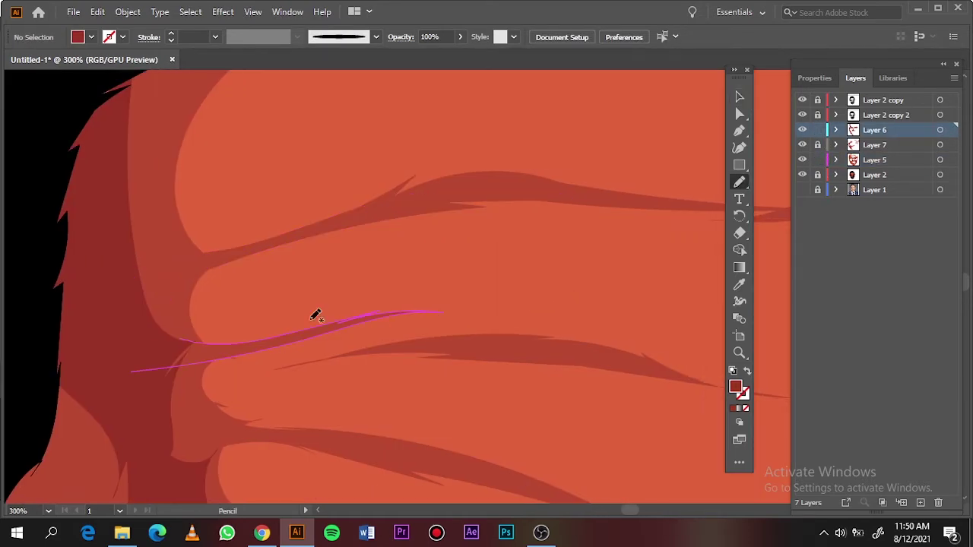
mouse_move(539, 184)
left_mouse_down()
mouse_move(369, 203)
mouse_move(583, 198)
left_mouse_up()
key("ctrl+0")
Thicken and extend the left forehead wrinkle shadows
scroll(323, 228, "up", 4)
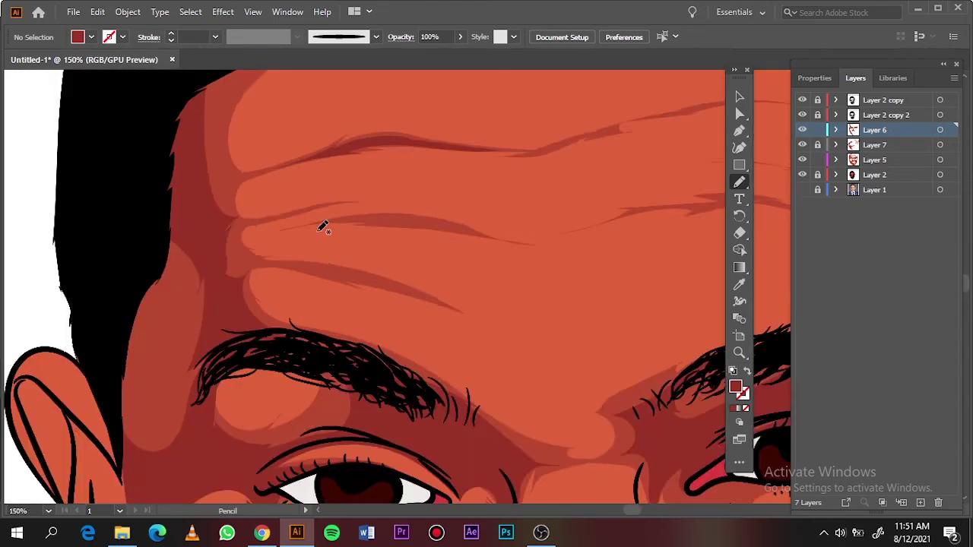
left_click_drag(443, 225, 457, 228)
left_click_drag(275, 268, 332, 274)
mouse_move(234, 281)
left_mouse_down()
mouse_move(282, 260)
mouse_move(320, 209)
left_mouse_up()
key("ctrl+0")
Add more thickness to the upper forehead wrinkle and view the whole portrait
scroll(569, 180, "up", 1)
scroll(569, 180, "up", 4)
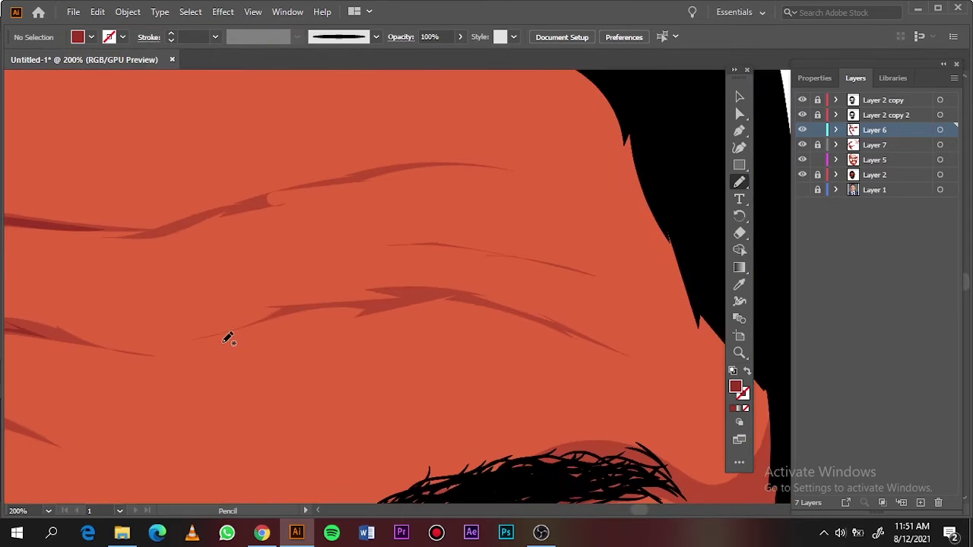
left_click_drag(326, 305, 327, 304)
left_click_drag(156, 234, 262, 199)
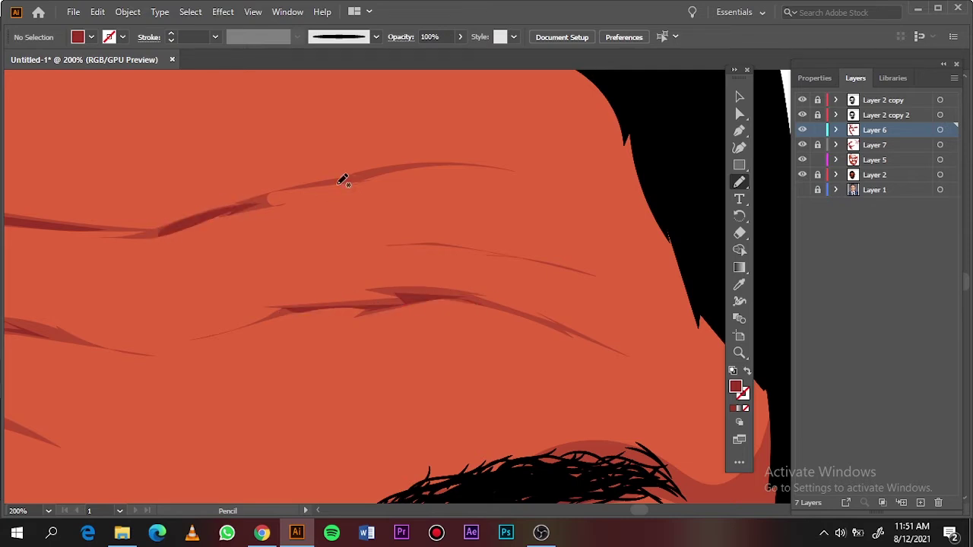
key("ctrl+0")
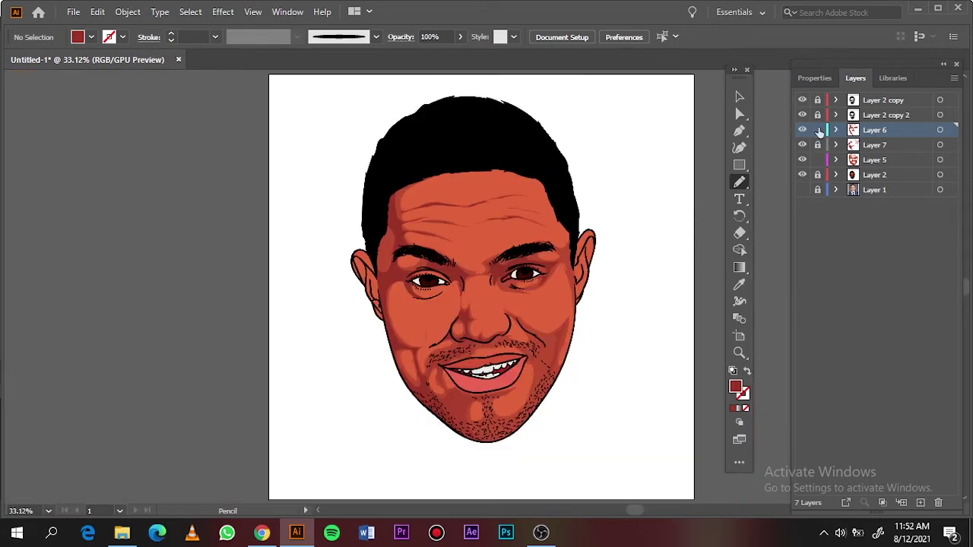
Sample the orange skin colour and set it as the highlight fill
left_click(875, 174)
key("ctrl+1")
key("i")
left_click(545, 317)
double_click(735, 386)
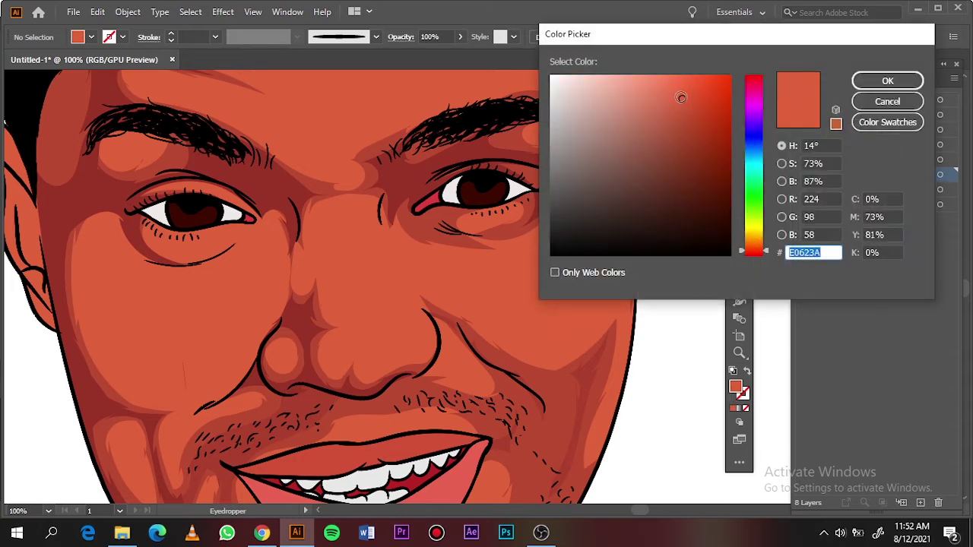
left_click(887, 80)
key("n")
key("ctrl+z")
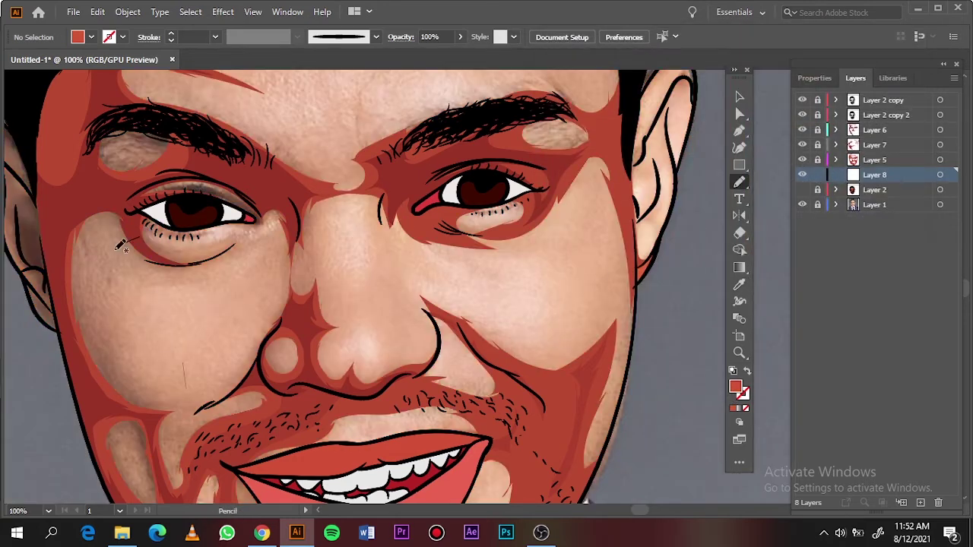
Draw lighter highlights under the left eye and on the left cheek
left_click_drag(248, 389, 251, 388)
left_click_drag(99, 267, 149, 260)
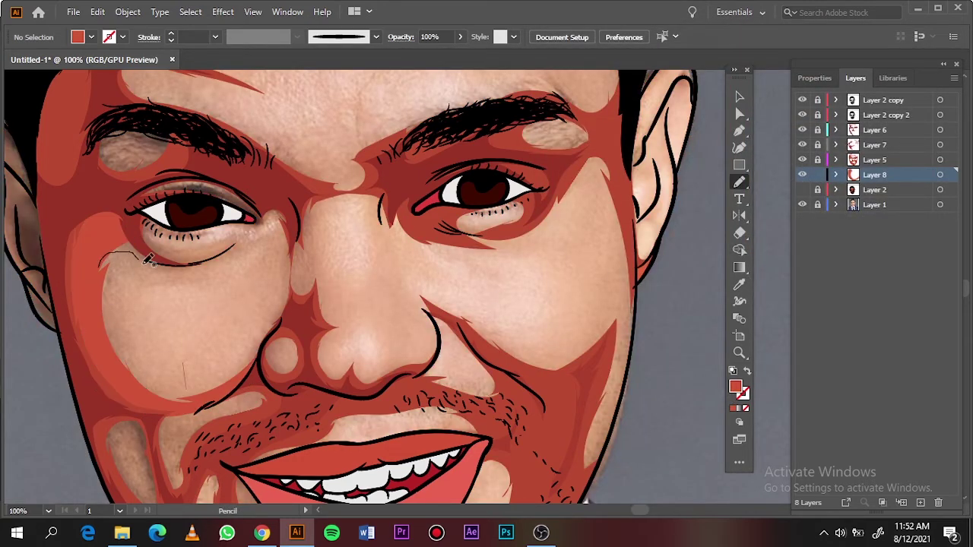
key("ctrl+0")
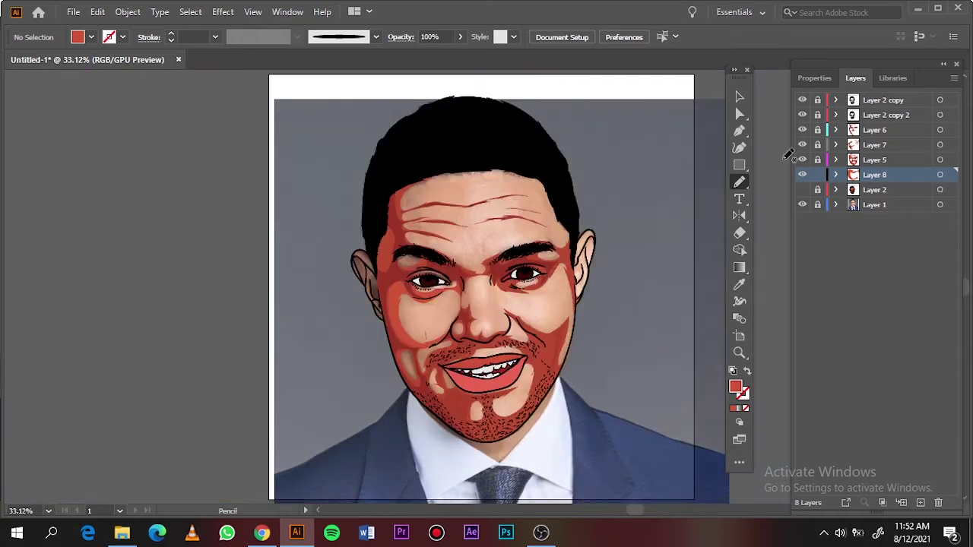
left_click(802, 205)
scroll(466, 308, "up", 4)
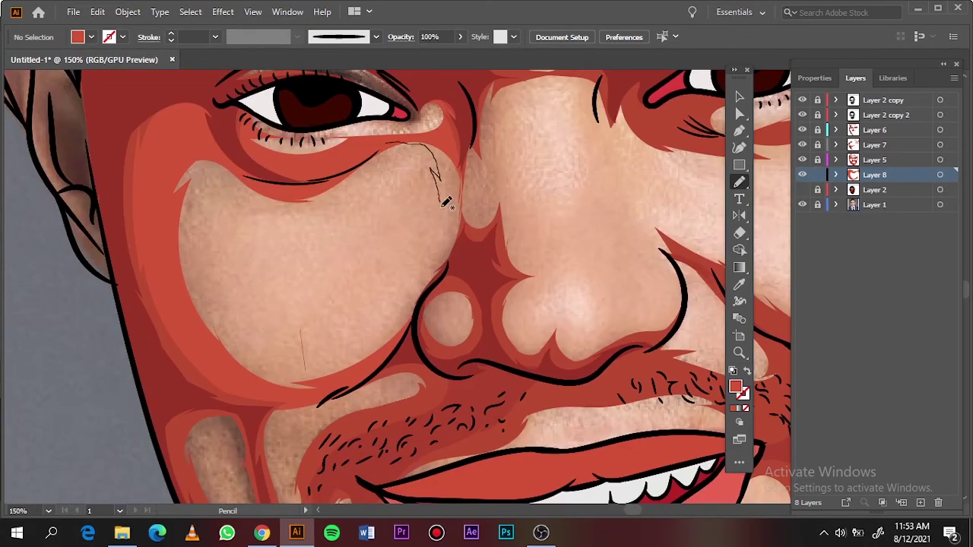
left_click_drag(441, 204, 363, 371)
scroll(319, 288, "down", 5)
mouse_move(181, 272)
left_mouse_down()
mouse_move(207, 243)
mouse_move(184, 270)
left_mouse_up()
Add highlights on the cheek above the moustache and on the chin
left_click_drag(315, 213, 311, 217)
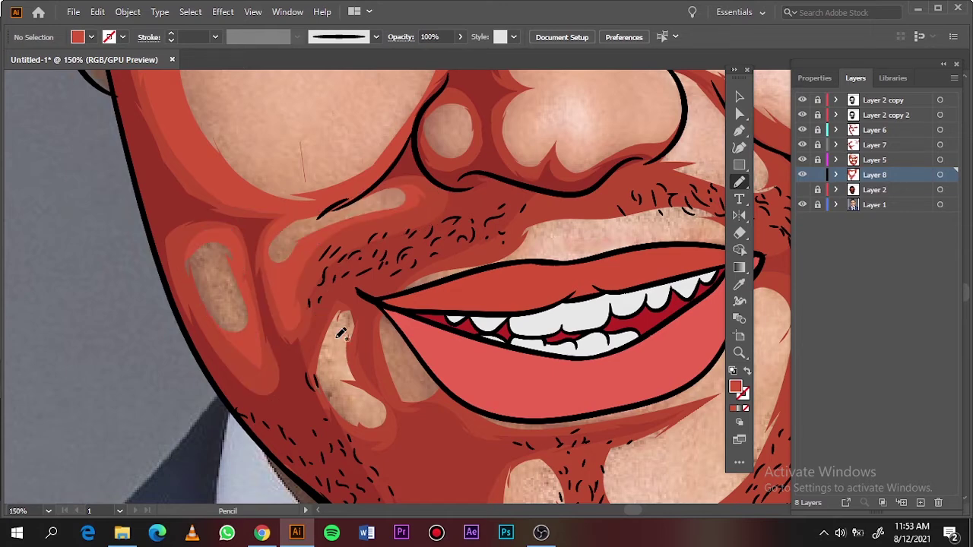
left_click_drag(361, 401, 338, 396)
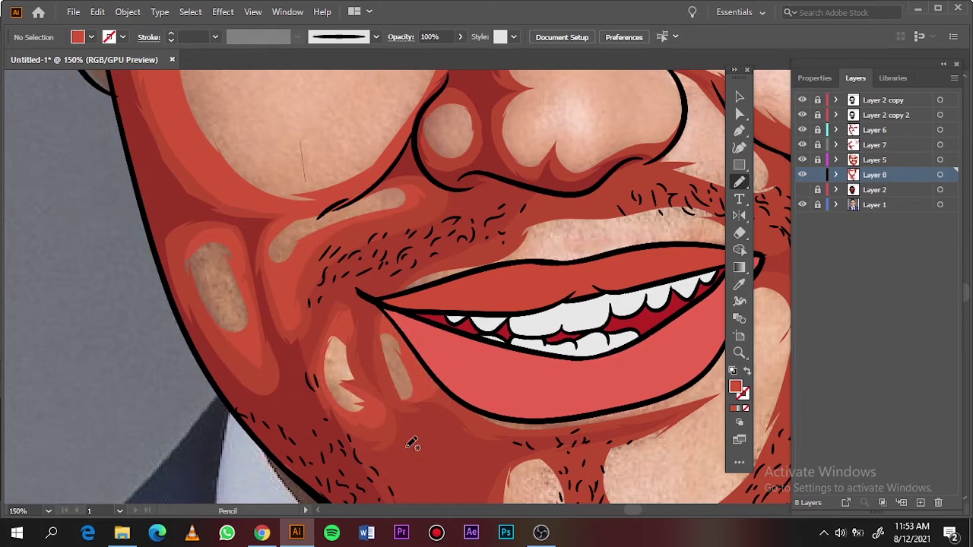
key("ctrl+0")
left_click(803, 205)
left_click(803, 205)
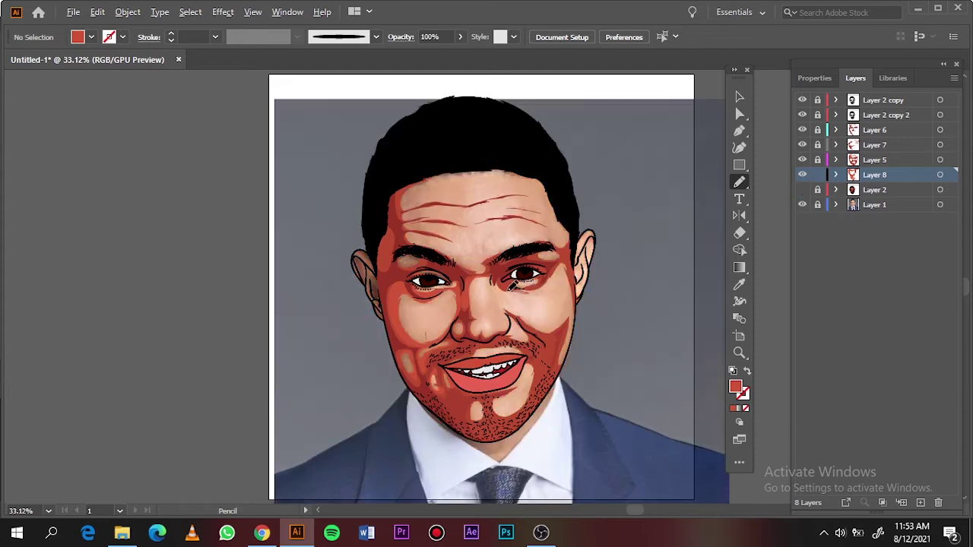
Trace a highlight along the nose bridge down to the nose tip
scroll(401, 152, "up", 4)
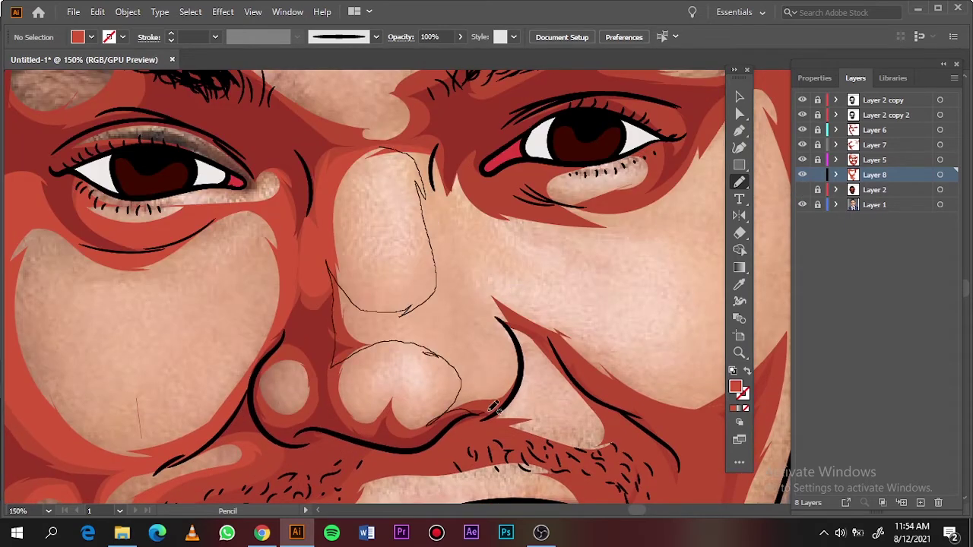
left_click_drag(510, 213, 508, 214)
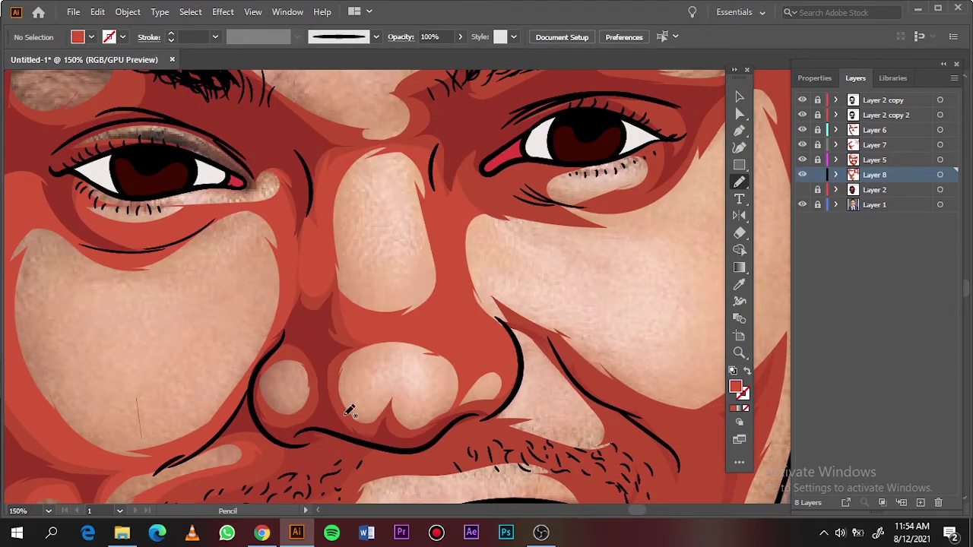
left_click_drag(407, 401, 343, 356)
key("ctrl+0")
left_click(803, 204)
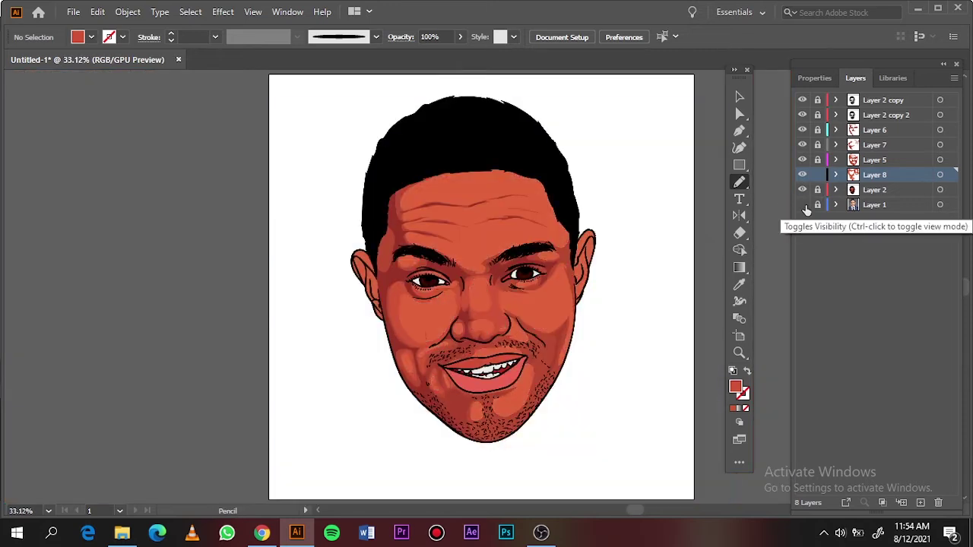
left_click(803, 204)
Hide the skin colour layer and outline a highlight on the right cheek
left_click(802, 190)
scroll(556, 316, "up", 4)
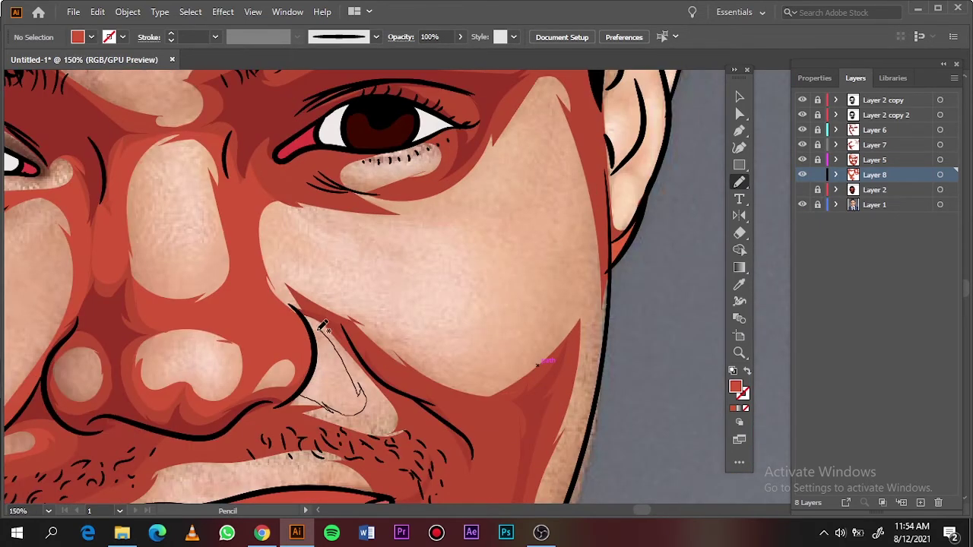
left_click_drag(322, 326, 322, 325)
mouse_move(384, 363)
left_mouse_down()
mouse_move(364, 327)
mouse_move(374, 335)
left_mouse_up()
Show the skin layer, hide the reference photo and draw a shadow down the side of the nose
key("ctrl+0")
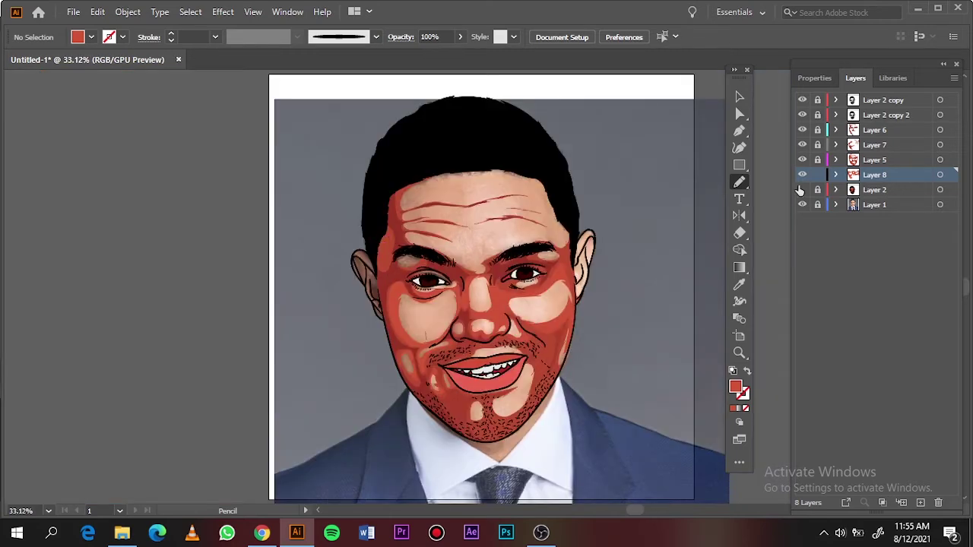
left_click(802, 190)
left_click(940, 160)
left_click(739, 97)
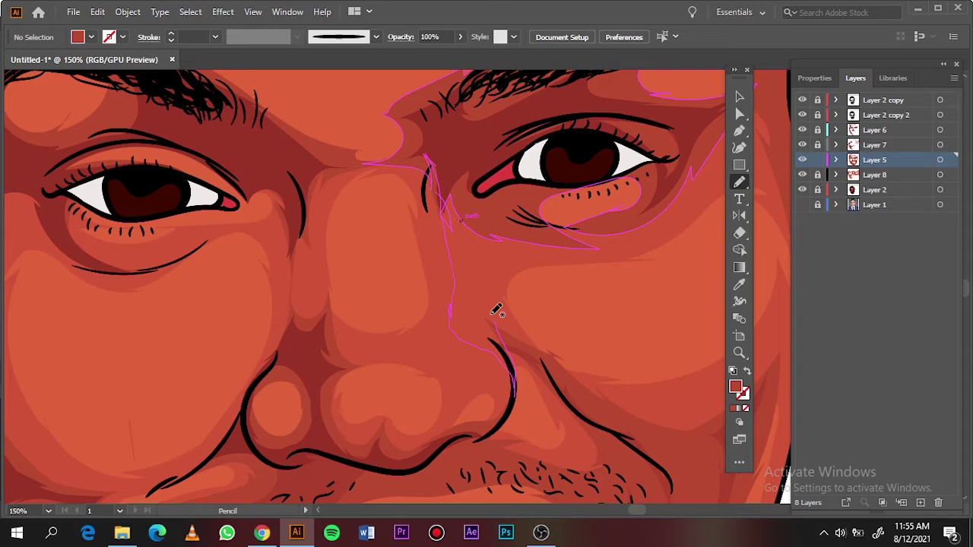
left_click_drag(497, 310, 476, 186)
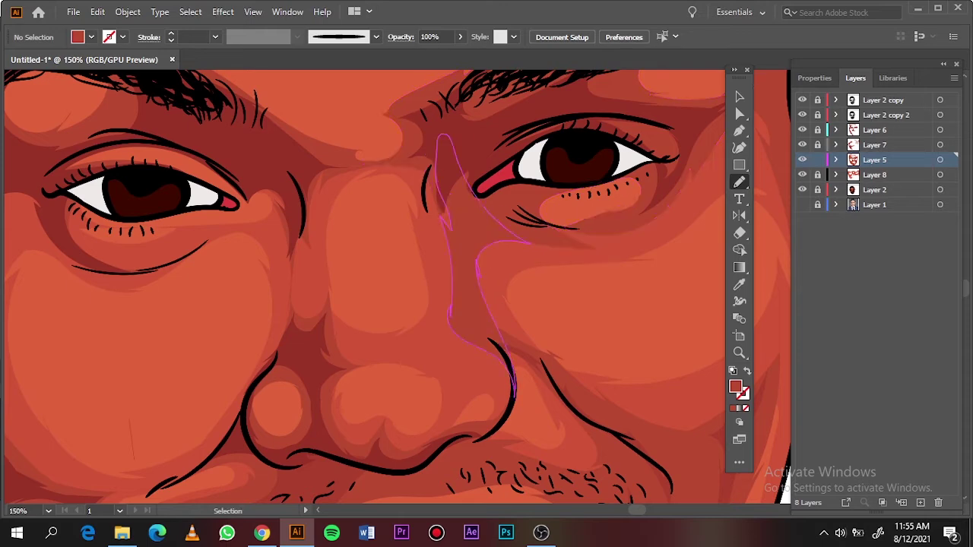
Make Layer 8 active and show the reference photo, ready to pencil the forehead
key("ctrl+0")
left_click(821, 174)
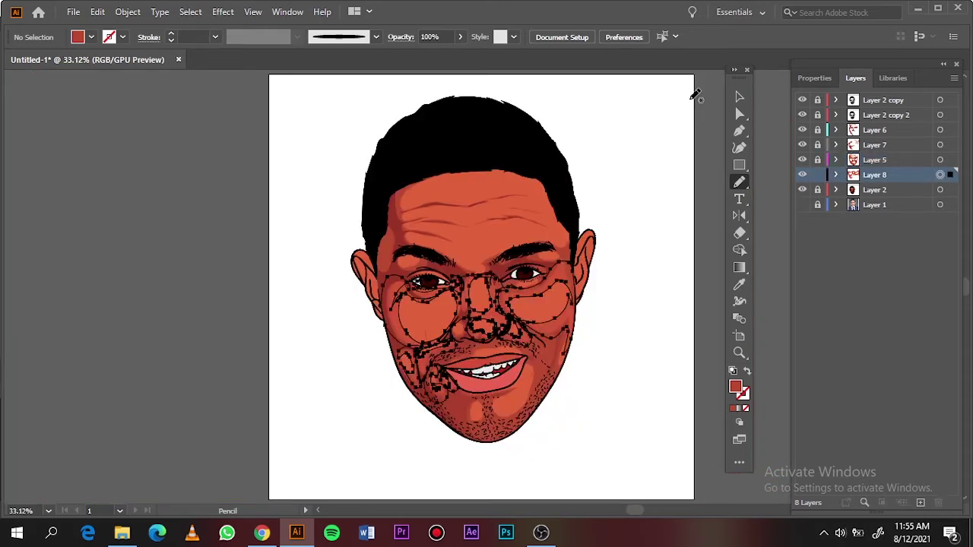
key("v")
scroll(585, 369, "up", 5)
left_click(802, 204)
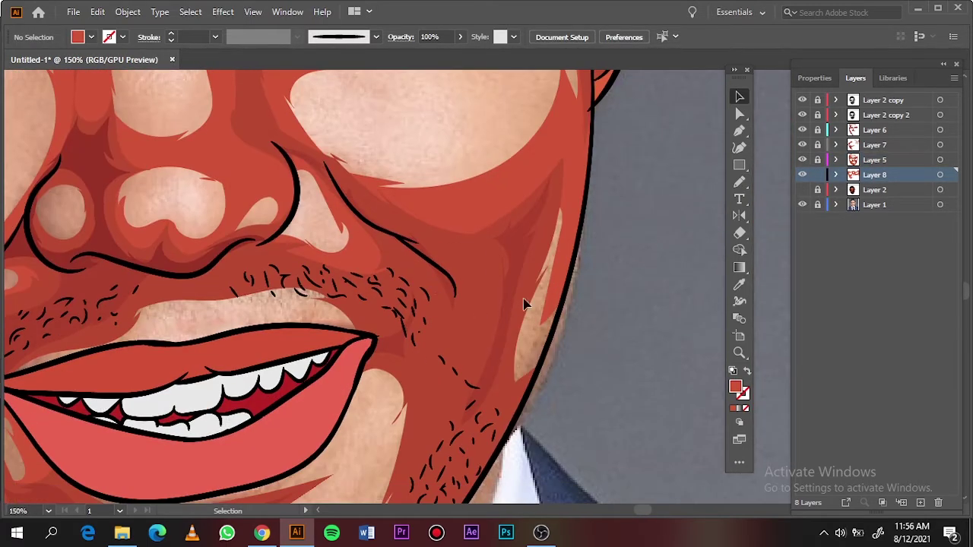
key("n")
scroll(532, 312, "up", 1)
scroll(308, 192, "up", 8)
key("ctrl+minus")
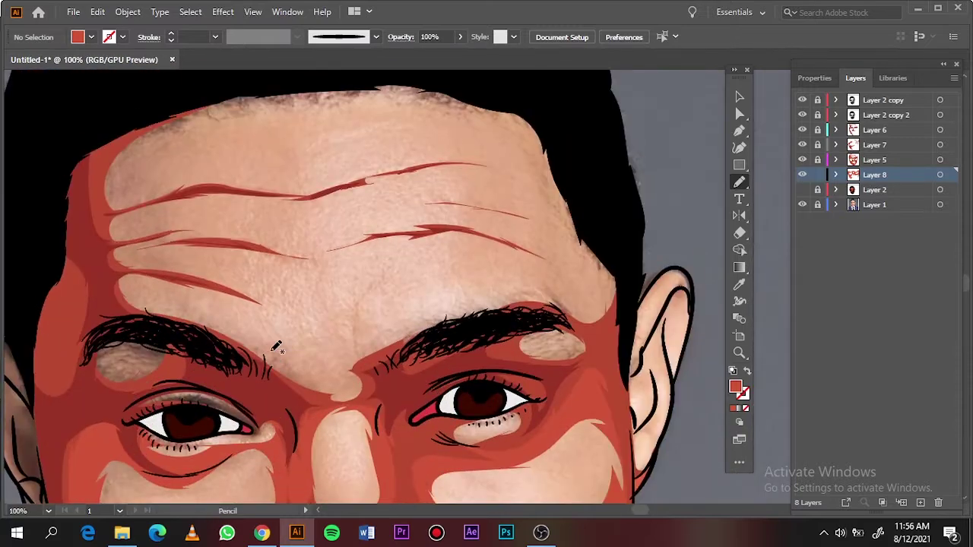
Pencil a highlight above the eyebrow and several shadow strokes down the forehead
left_click_drag(225, 336, 272, 311)
left_click_drag(397, 98, 441, 220)
left_click_drag(426, 118, 443, 197)
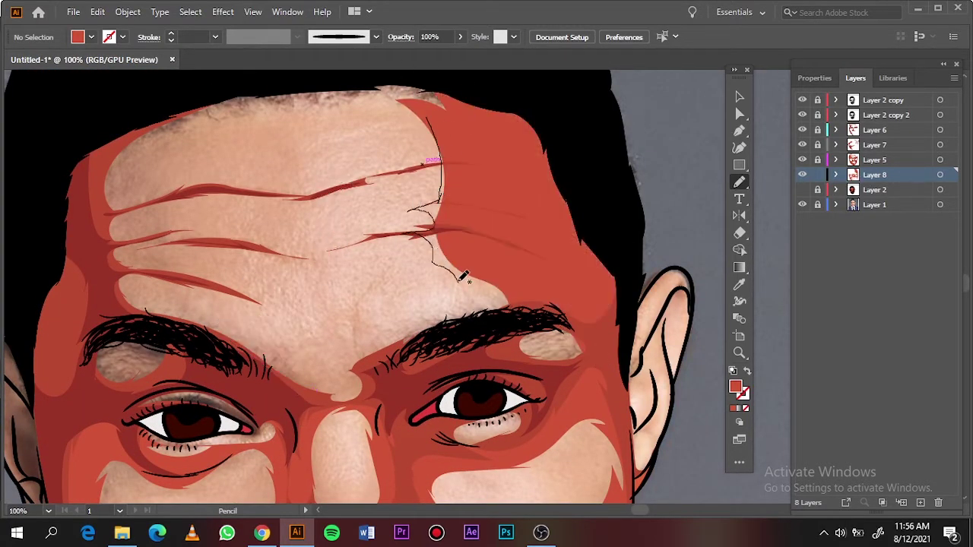
left_click_drag(486, 309, 434, 239)
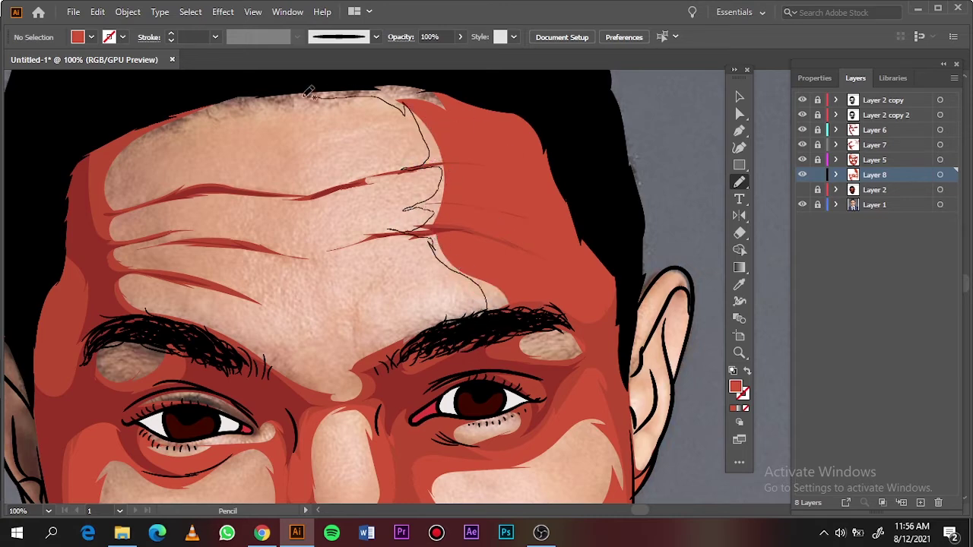
left_click_drag(310, 92, 304, 95)
Toggle the reference photo and Layer 2 visibility to compare the forehead shading
key("ctrl+0")
left_click(802, 205)
key("ctrl+plus")
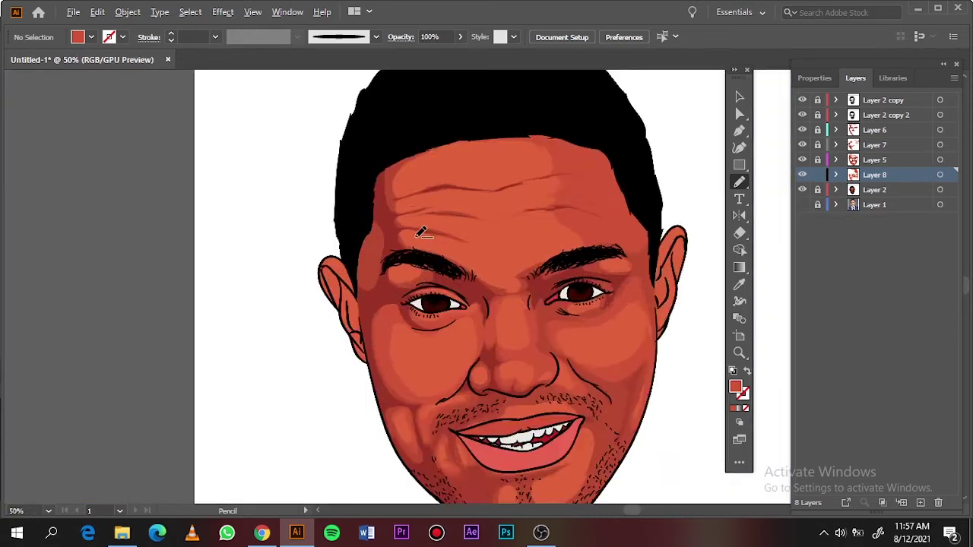
key("ctrl+plus")
left_click(802, 189)
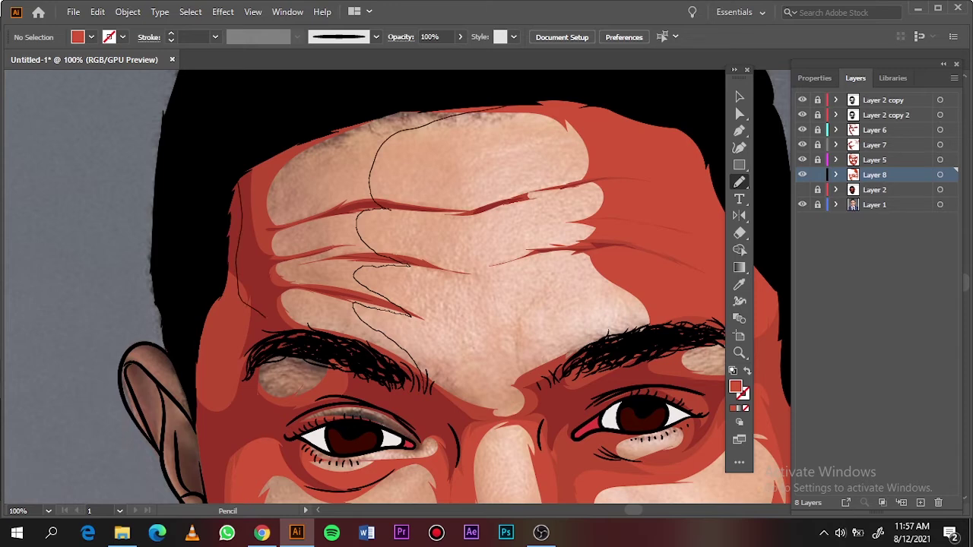
key("ctrl+0")
left_click(802, 189)
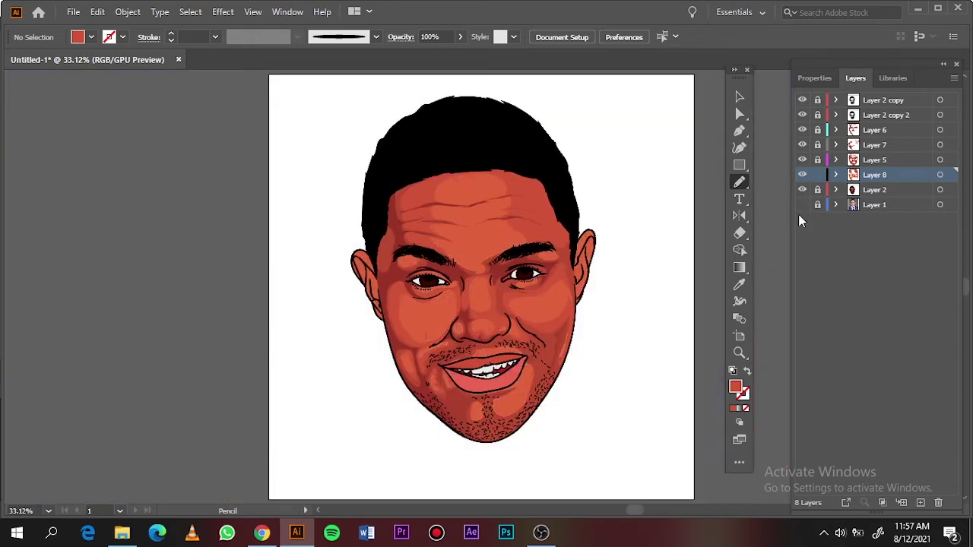
left_click(802, 204)
left_click(802, 189)
Draw two chin shadow shapes, restore Layer 2, hide the photo and create Layer 9
scroll(528, 414, "up", 5)
mouse_move(293, 242)
left_mouse_down()
mouse_move(334, 300)
mouse_move(528, 150)
left_mouse_up()
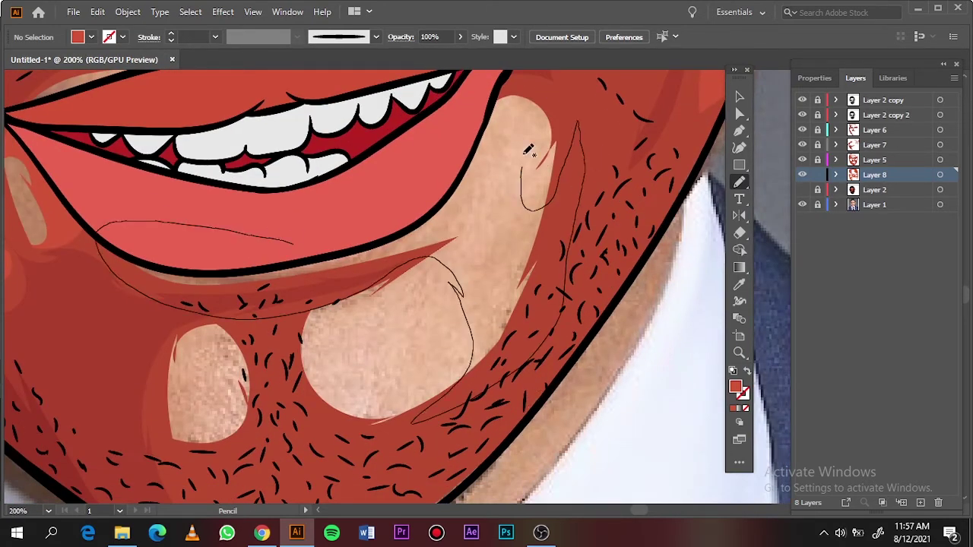
left_click_drag(259, 304, 121, 448)
key("ctrl+0")
left_click(802, 189)
left_click(802, 204)
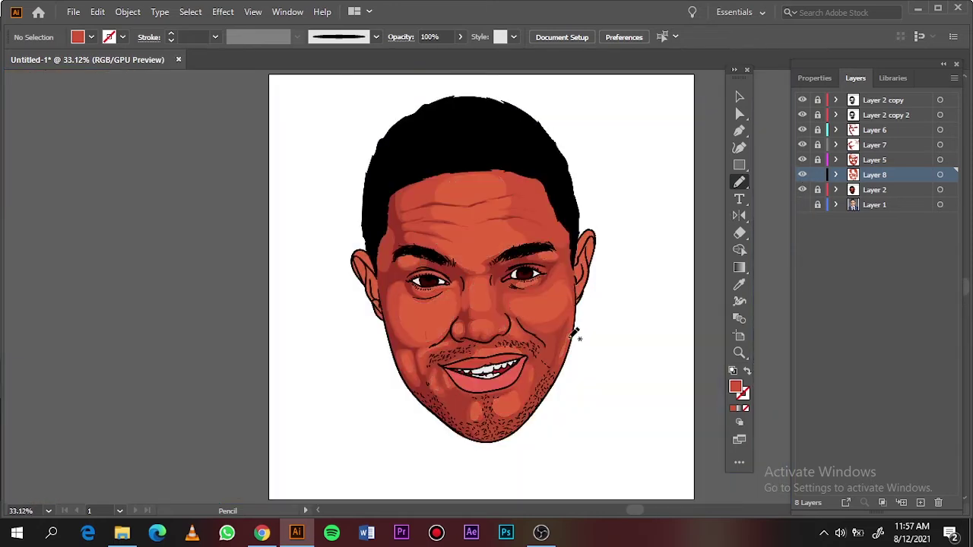
left_click(919, 502)
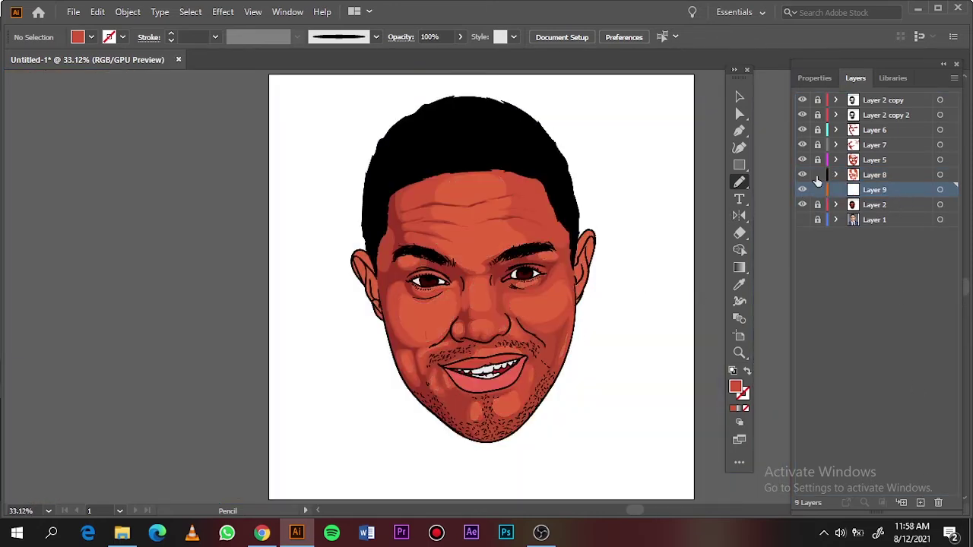
Set the fill to orange #D3583C and pencil a shading shape on the cheek
scroll(558, 315, "up", 4)
double_click(735, 387)
left_click(682, 103)
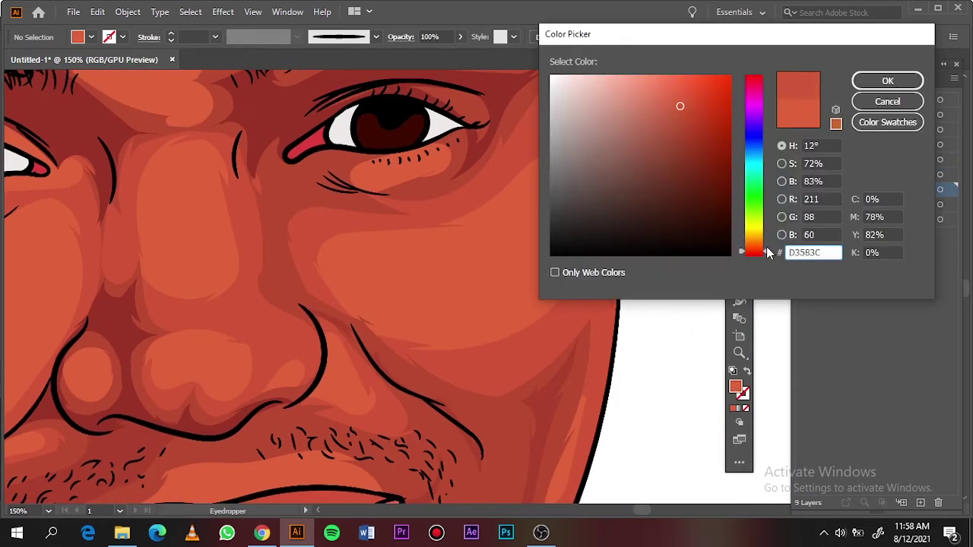
key("Return")
key("b")
left_click_drag(500, 251, 524, 342)
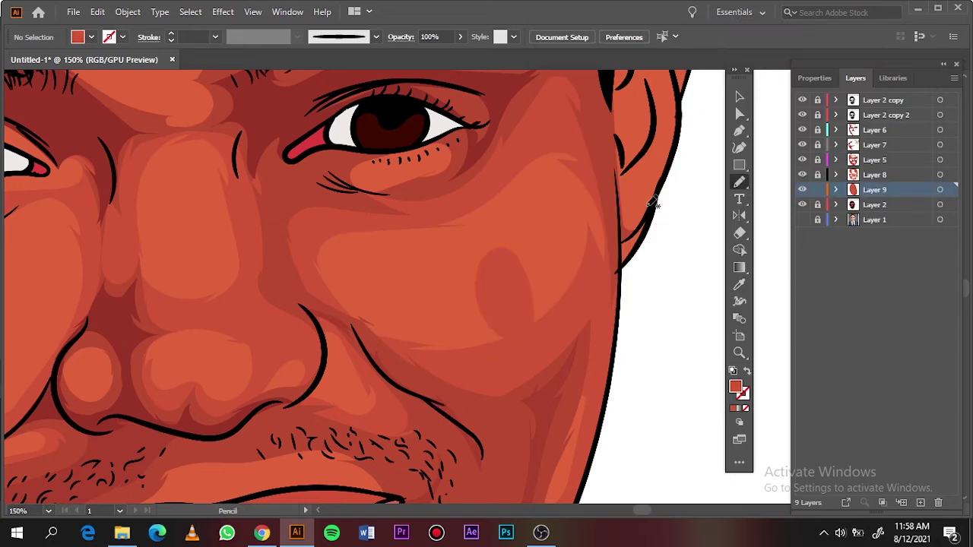
Recolor the cheek shape via Edit Colors > Recolor Artwork to saturation 72, brightness 83
key("v")
left_click(128, 11)
left_click(364, 258)
left_click_drag(736, 36, 793, 34)
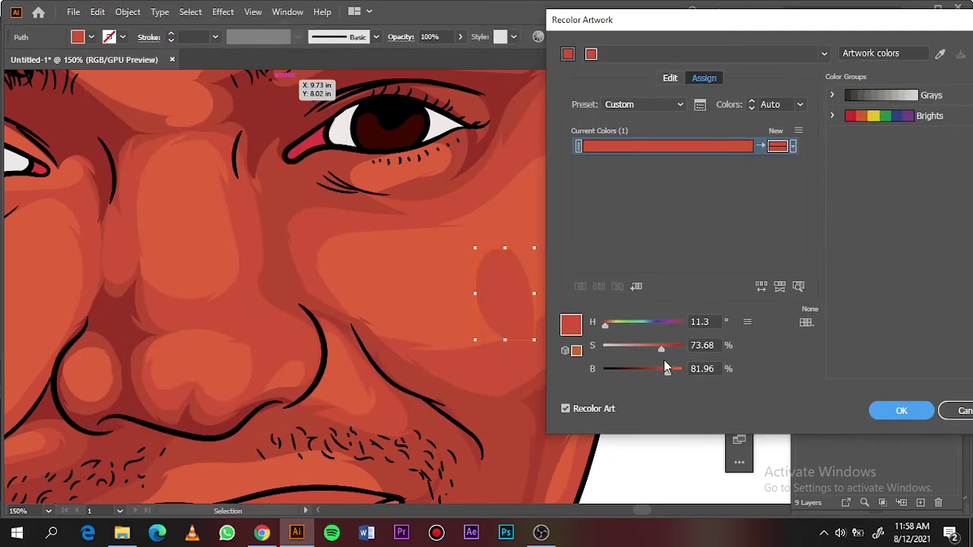
left_click_drag(670, 371, 660, 354)
left_click(662, 349)
left_click(701, 345)
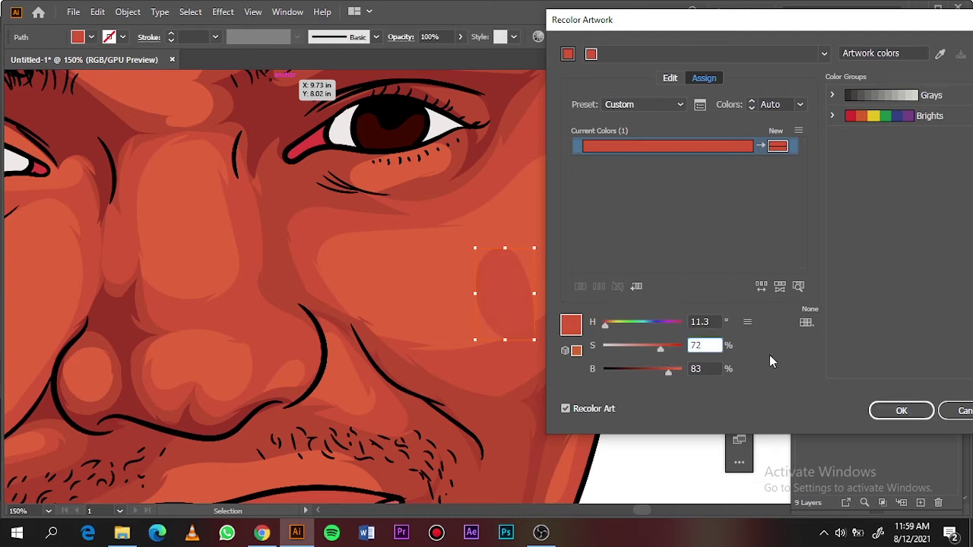
key("Return")
left_click(647, 365)
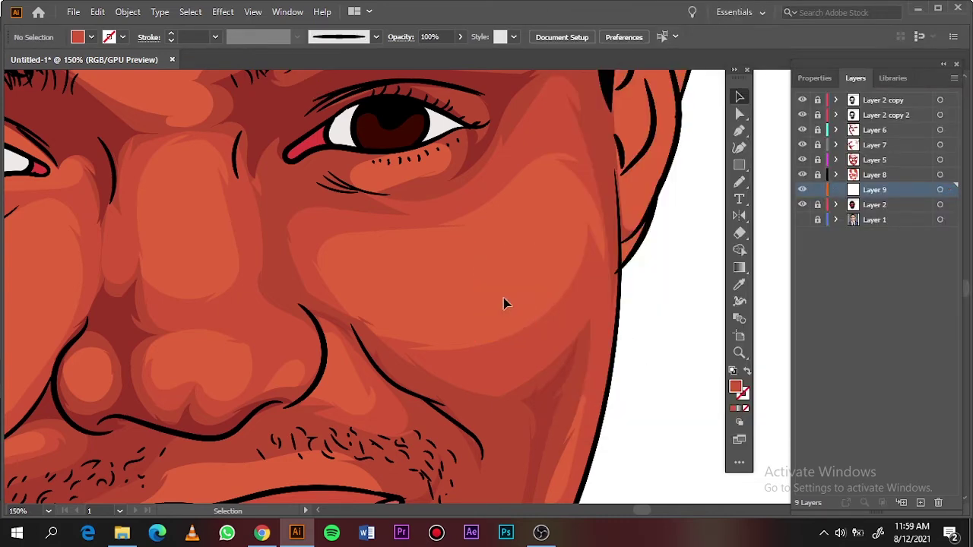
Pan to the other cheek and toggle Layer 2 and reference photo visibility to compare highlights
left_click_drag(504, 298, 656, 267)
key("n")
left_click(802, 204)
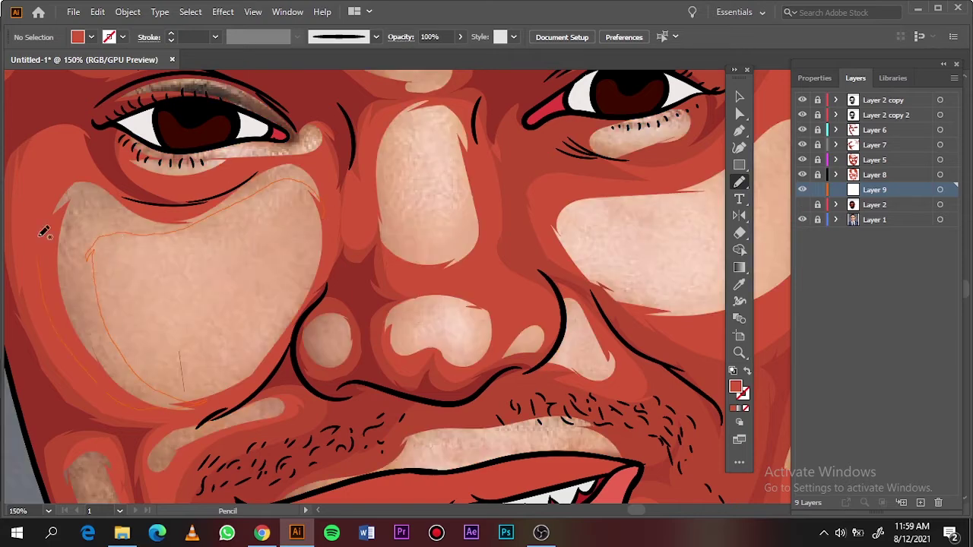
left_click(802, 204)
key("ctrl+0")
left_click(802, 220)
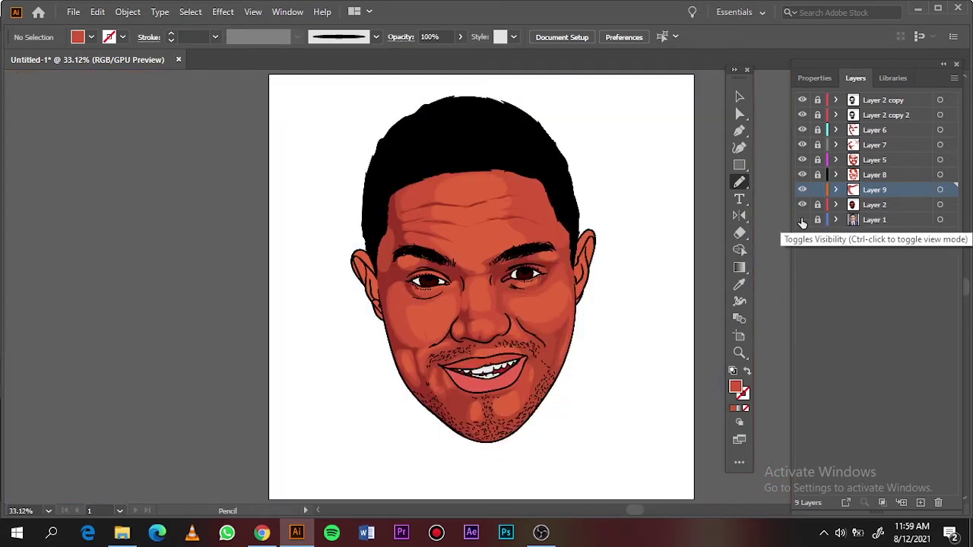
left_click(802, 204)
scroll(477, 206, "up", 3)
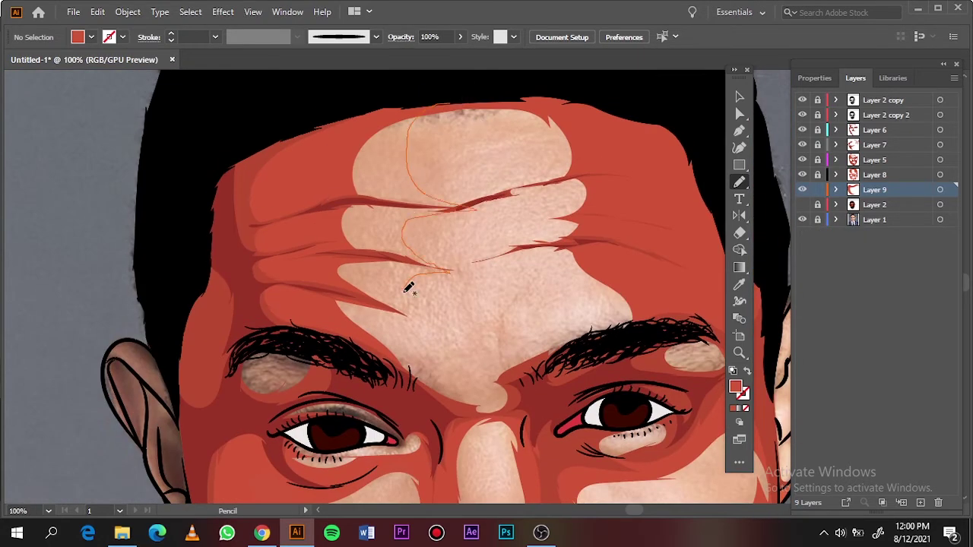
left_click(802, 204)
left_click(802, 219)
key("ctrl+0")
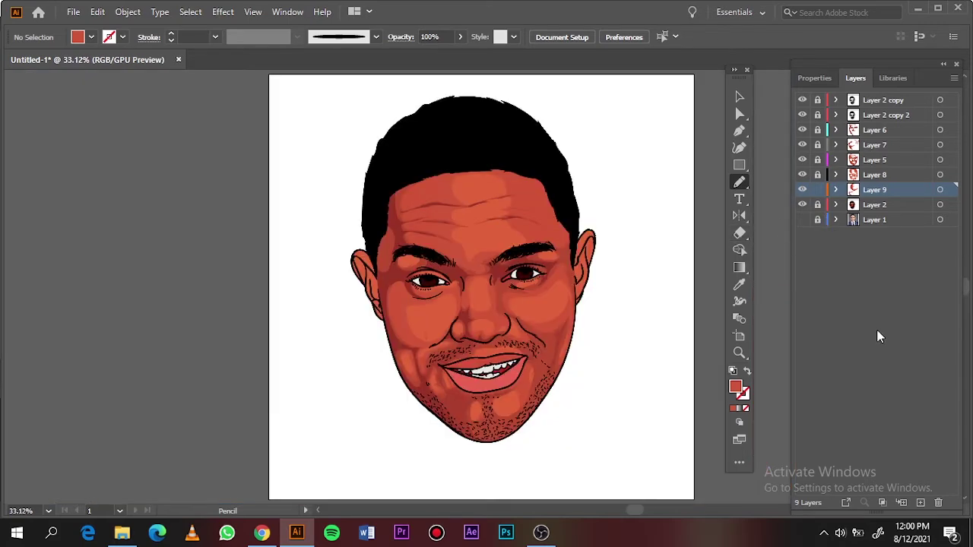
Sample the dark red shadow colour from the face with the Eyedropper, undoing a trial ear stroke
left_click(873, 144)
scroll(425, 274, "up", 5)
key("i")
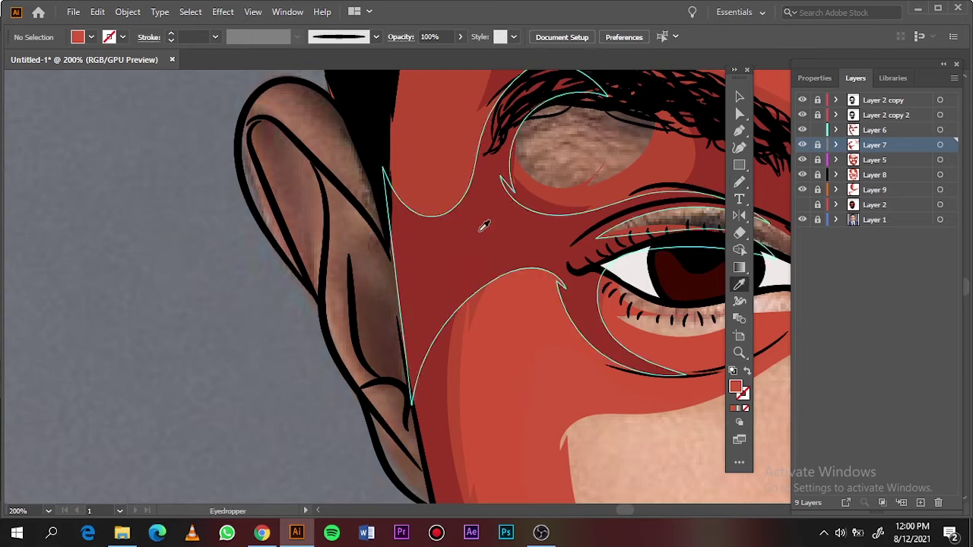
left_click(874, 129)
left_click(739, 182)
left_click_drag(319, 287, 315, 152)
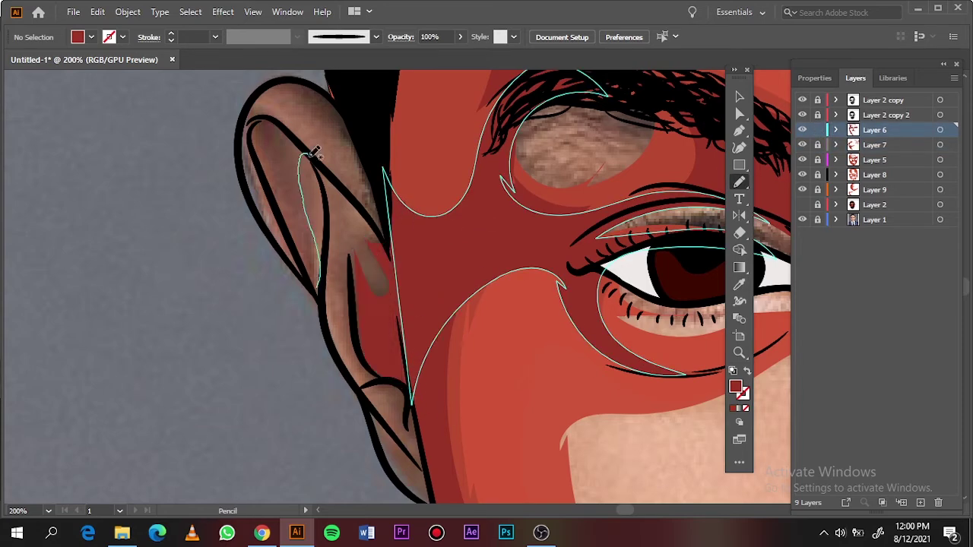
key("ctrl+z")
scroll(310, 314, "down", 4)
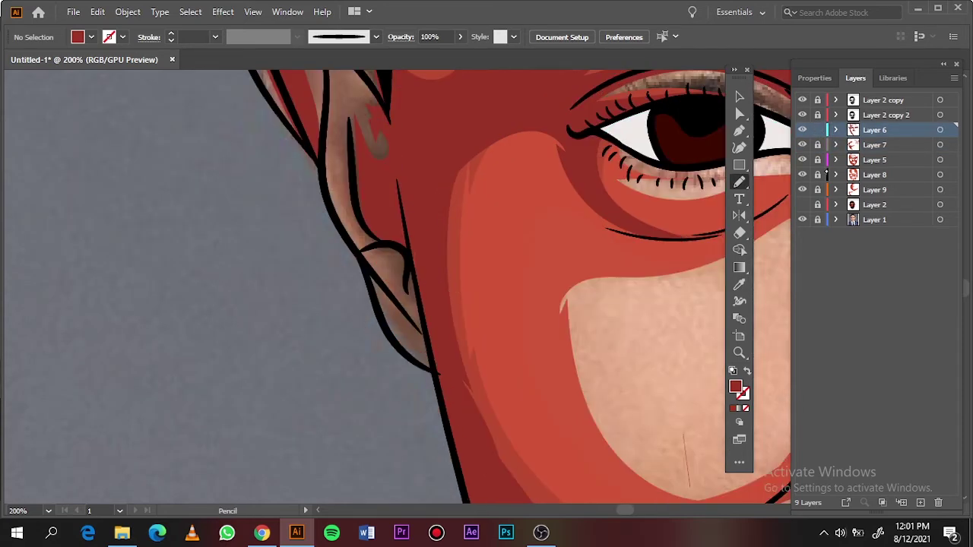
On Layer 7, draw a dark red shadow loop over the inner ear
left_click(819, 146)
scroll(562, 365, "up", 4)
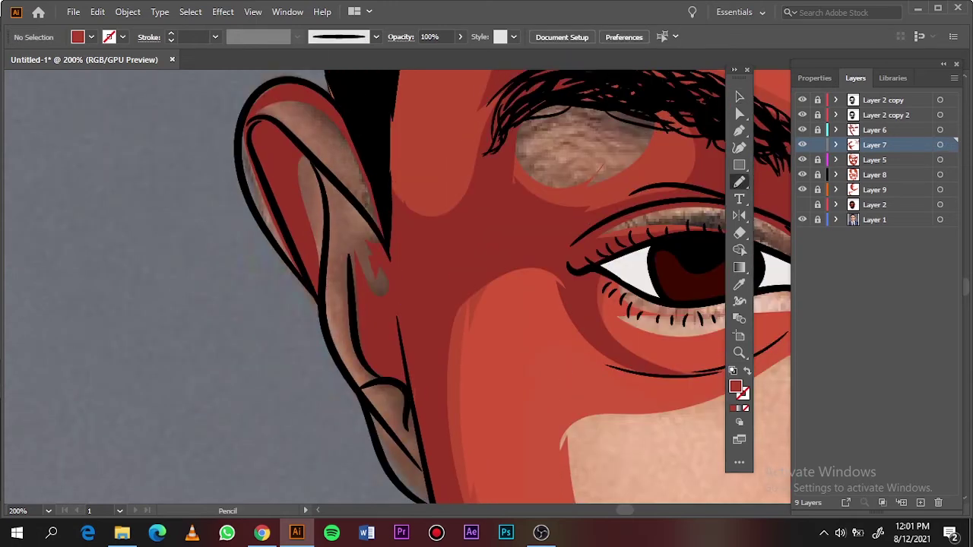
left_click_drag(320, 161, 330, 180)
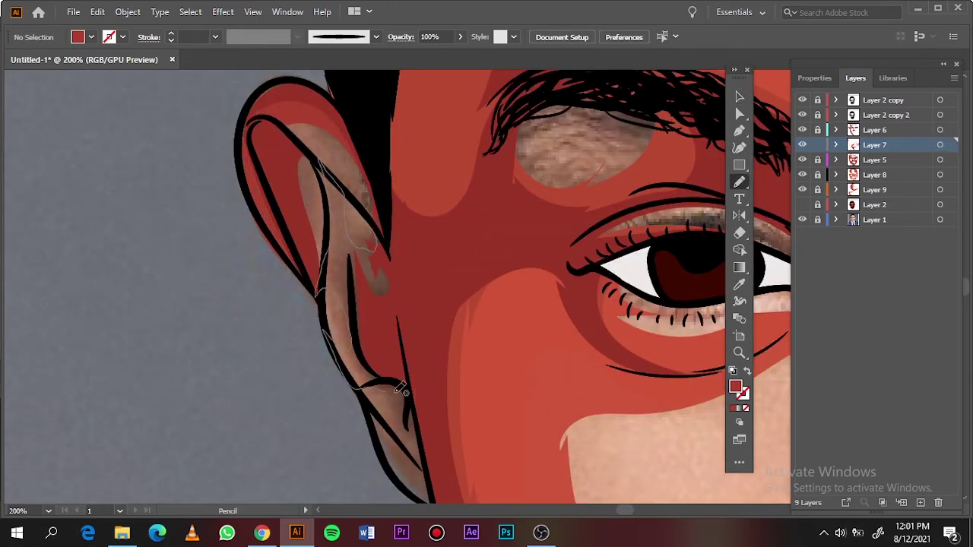
key("ctrl+minus")
key("ctrl+minus")
key("ctrl+0")
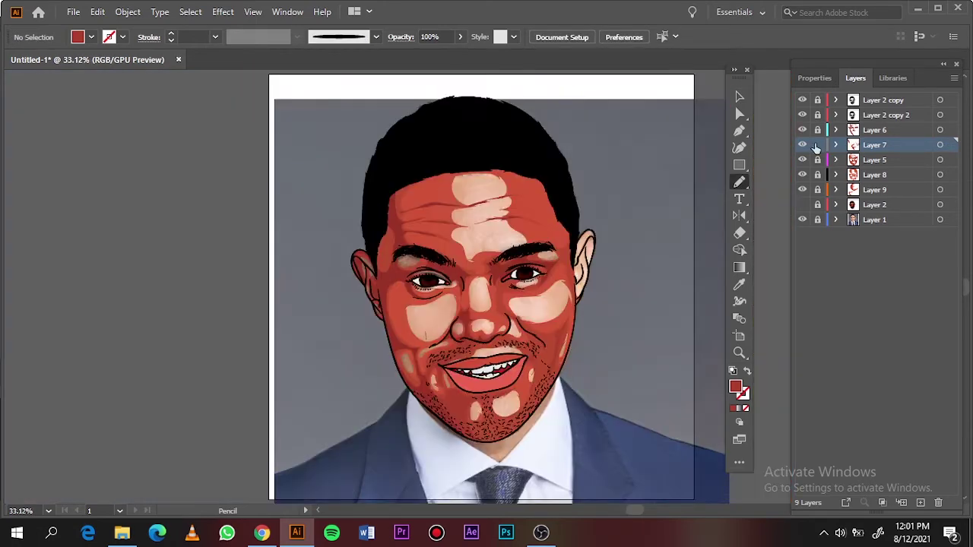
mouse_move(803, 145)
left_mouse_down()
mouse_move(803, 220)
mouse_move(803, 145)
left_mouse_up()
scroll(546, 254, "up", 5)
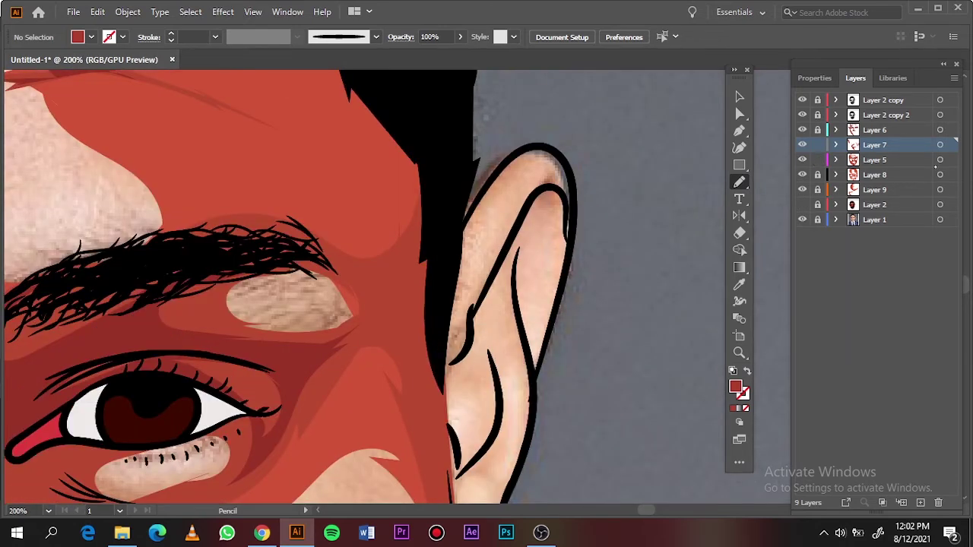
On Layer 5, draw the upper and lower ear shadow shapes, then lock Layer 5
left_click(936, 160)
mouse_move(537, 155)
left_mouse_down()
mouse_move(562, 167)
mouse_move(520, 177)
left_mouse_up()
scroll(427, 336, "down", 3)
left_click_drag(557, 206, 552, 143)
left_click_drag(477, 371, 481, 377)
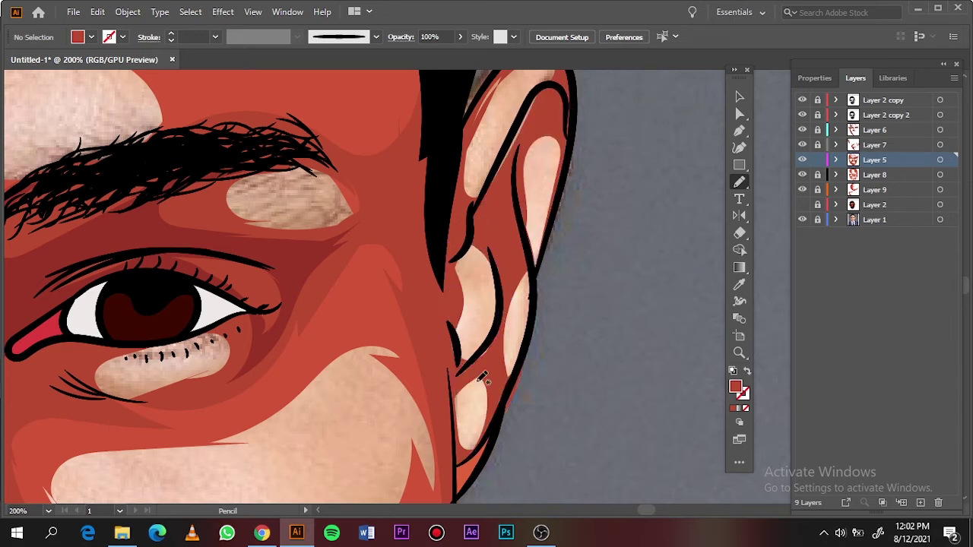
left_click(817, 159)
On Layer 8, draw and extend a shadow shape over the lower ear
left_click(817, 175)
key("v")
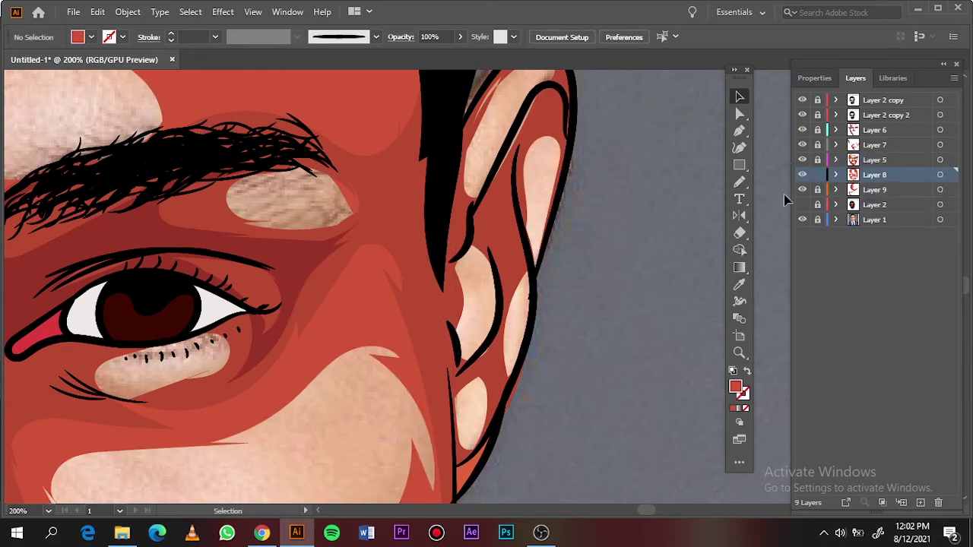
key("n")
left_click_drag(557, 152, 554, 149)
mouse_move(501, 263)
left_mouse_down()
mouse_move(508, 384)
mouse_move(487, 414)
left_mouse_up()
scroll(487, 414, "up", 3)
key("ctrl+0")
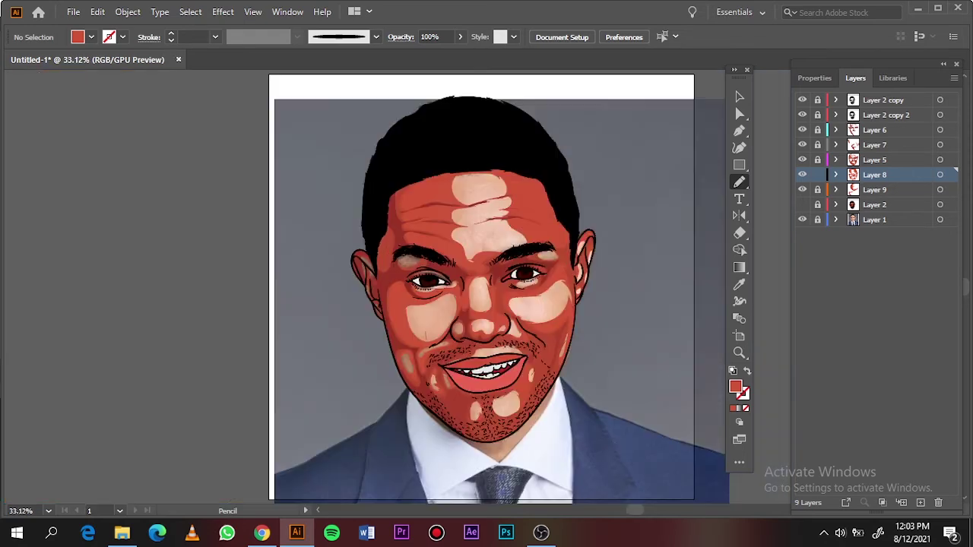
left_click(802, 204)
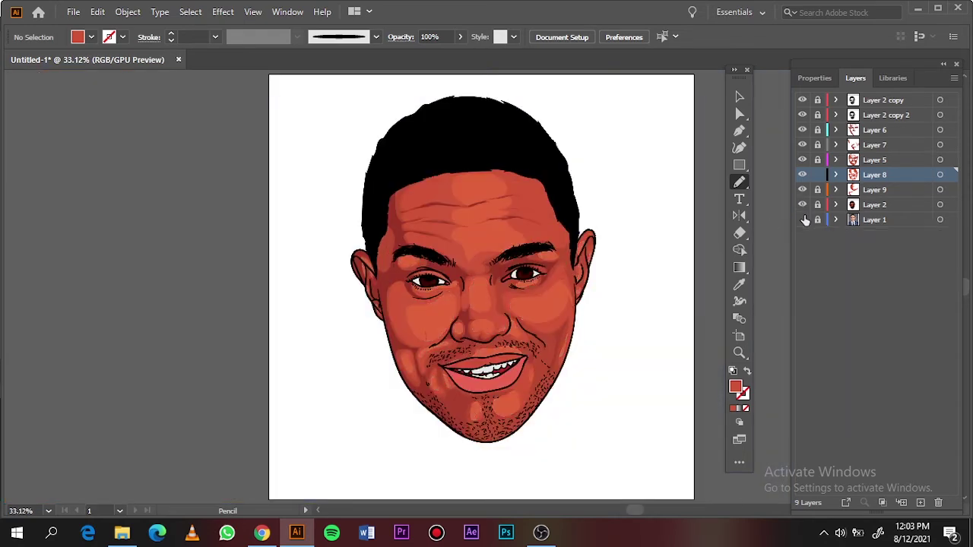
Add Layer 10 and set a light purple fill based on the sampled eye white
left_click(881, 115)
key("ctrl+l")
key("i")
scroll(365, 293, "up", 10)
left_click(365, 292)
double_click(735, 386)
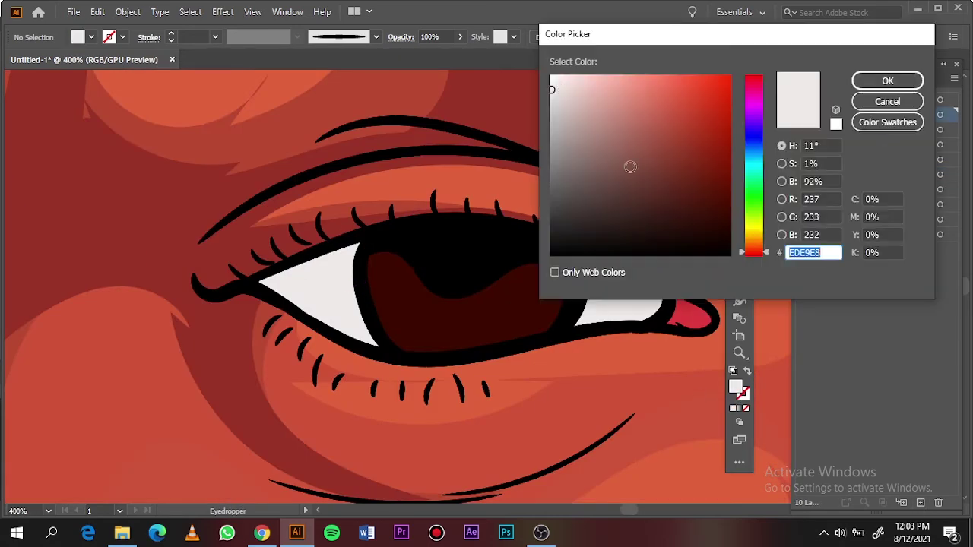
left_click(578, 159)
left_click(885, 78)
Pencil light purple shading along the tops of both eye whites
key("n")
left_click_drag(288, 265, 467, 271)
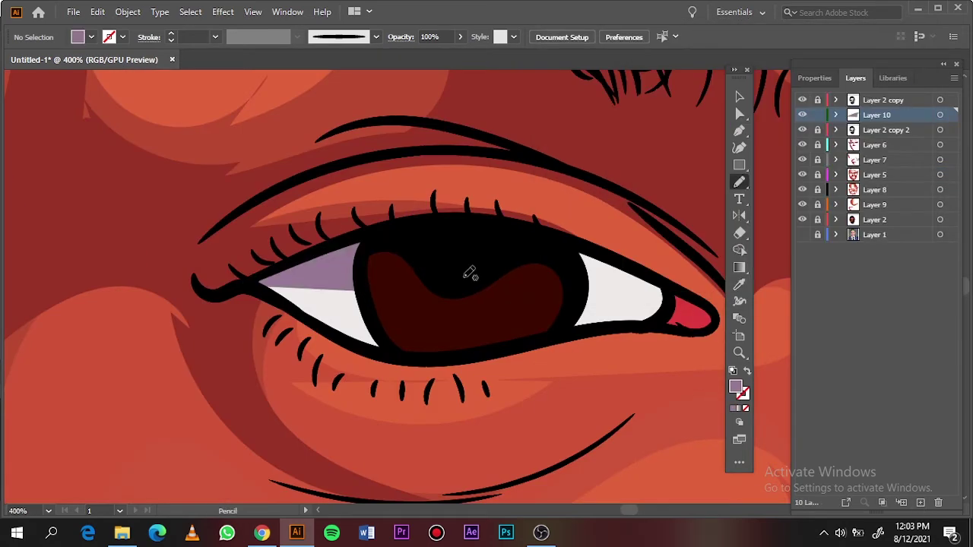
left_click_drag(563, 304, 669, 266)
key("ctrl+0")
scroll(494, 271, "up", 10)
scroll(23, 318, "left", 3)
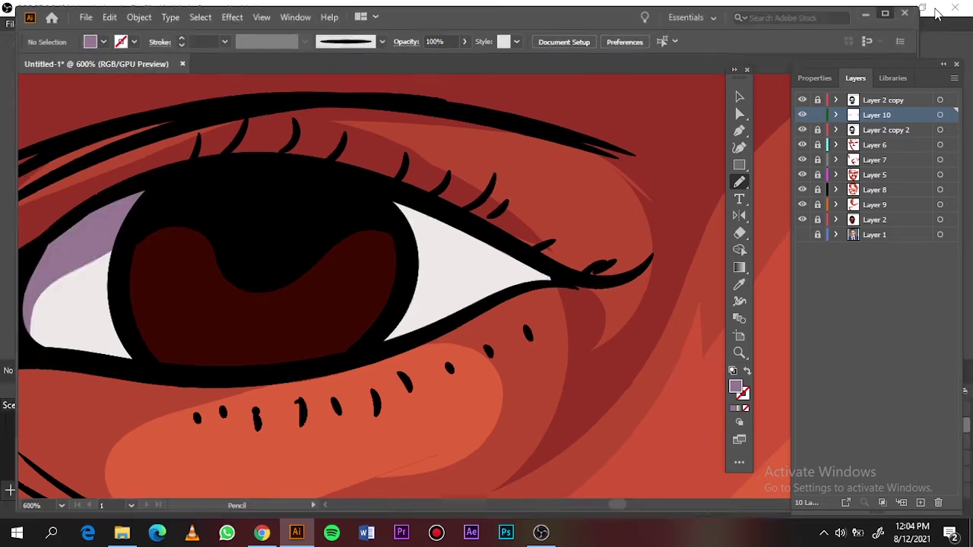
left_click_drag(175, 261, 122, 327)
left_click_drag(488, 191, 519, 213)
key("ctrl+0")
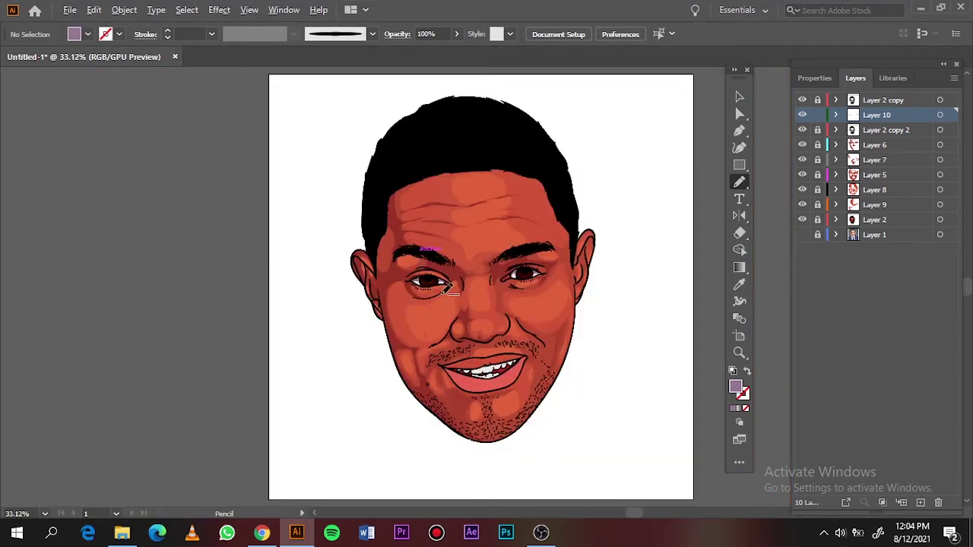
scroll(456, 243, "up", 10)
Switch the fill to dark maroon and draw three shadow shapes over the iris
double_click(735, 386)
left_click(887, 81)
left_click_drag(313, 225, 231, 279)
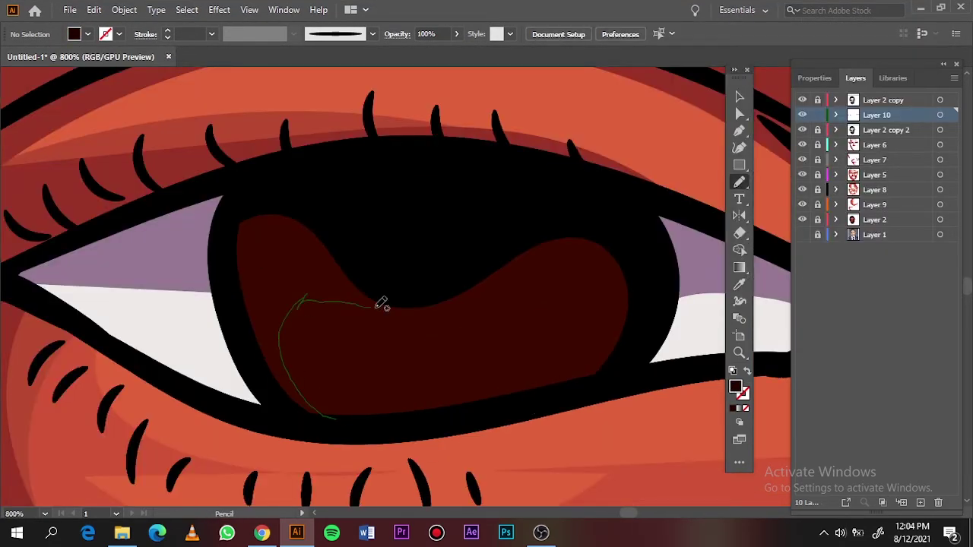
left_click_drag(426, 287, 619, 373)
key("ctrl+0")
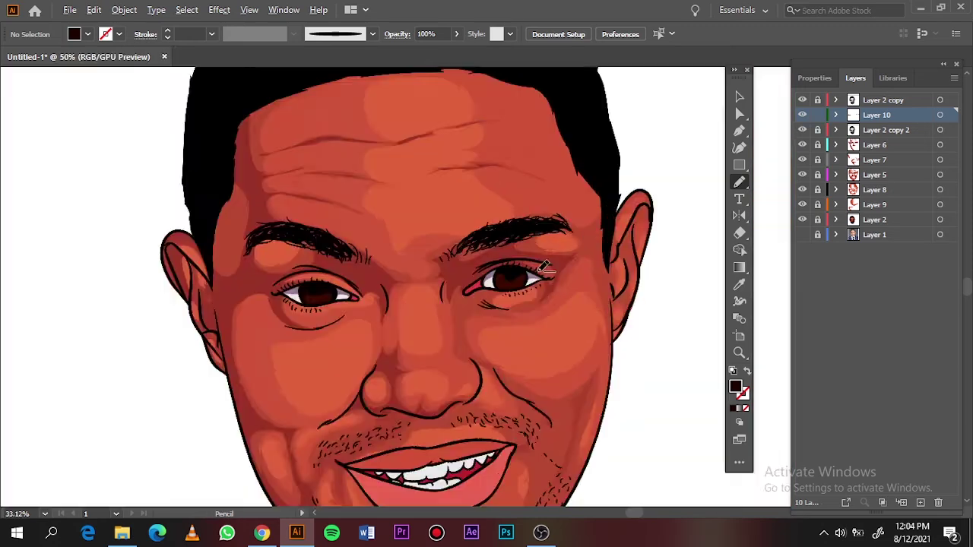
scroll(271, 285, "up", 10)
left_click_drag(277, 403, 514, 353)
Sample the teeth's light grey and darken it to a mid grey fill
key("ctrl+0")
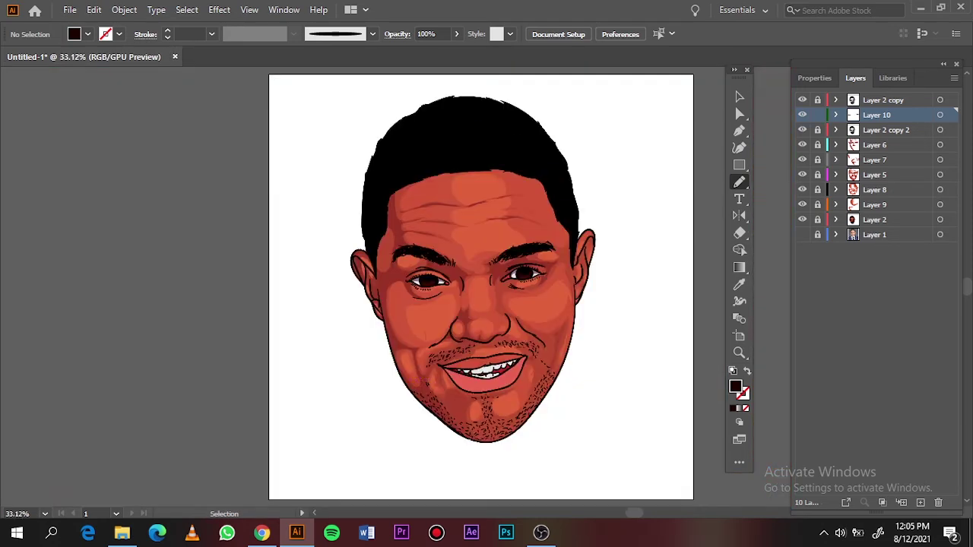
key("i")
left_click(677, 368)
double_click(736, 387)
left_click_drag(551, 93, 550, 124)
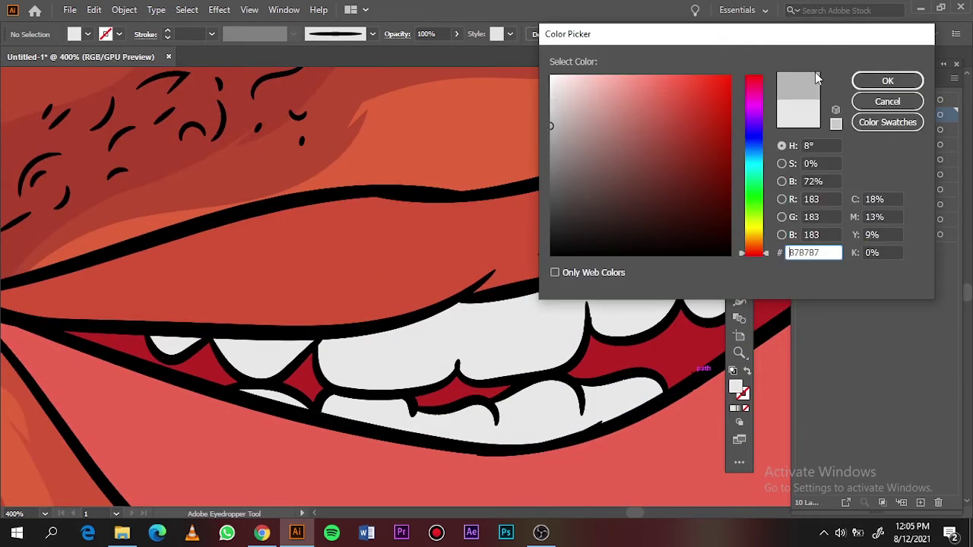
key("Return")
Pencil-draw grey shadows on the upper teeth, including the one near the right corner
key("ctrl+=")
key("n")
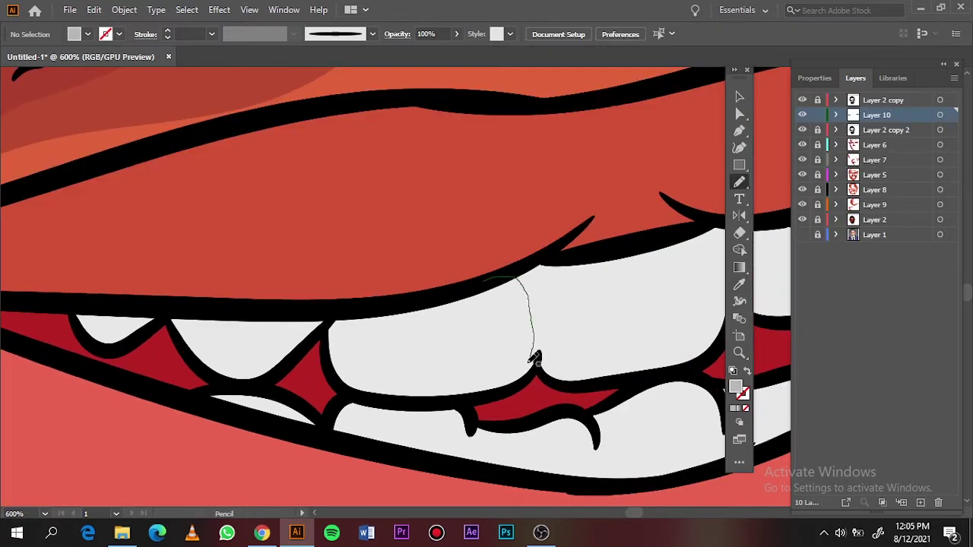
left_click_drag(554, 289, 600, 254)
scroll(247, 234, "right", 5)
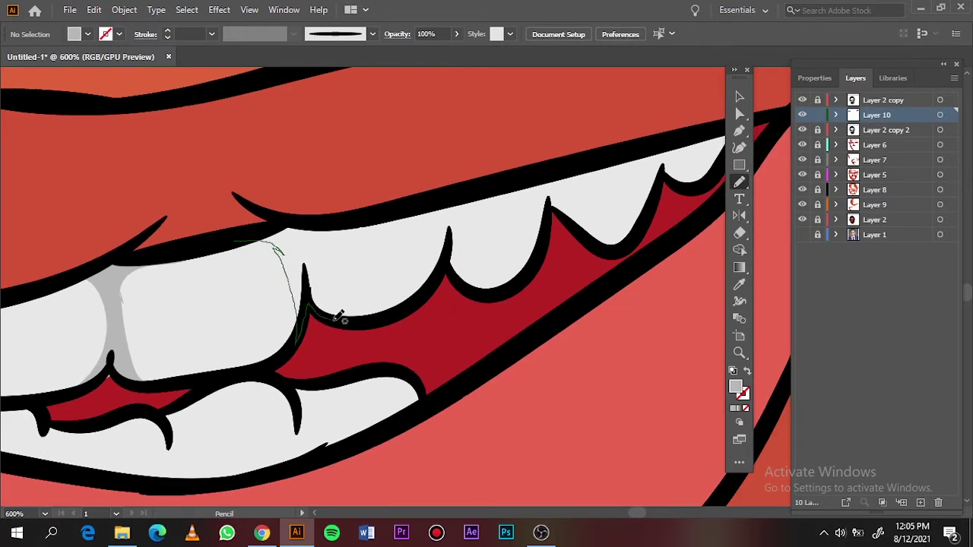
left_click_drag(335, 320, 267, 233)
left_click_drag(444, 270, 392, 218)
scroll(423, 304, "down", 3)
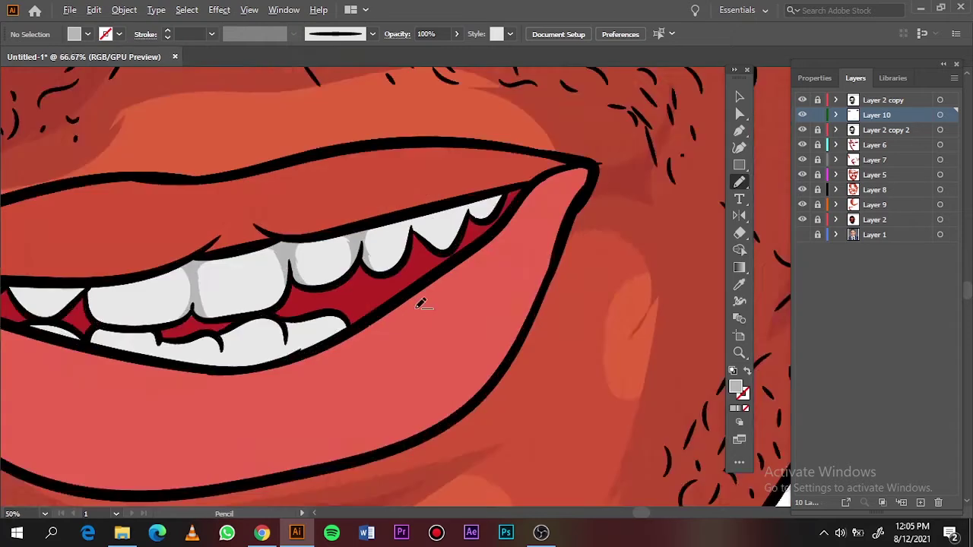
scroll(411, 225, "up", 3)
left_click_drag(376, 171, 311, 199)
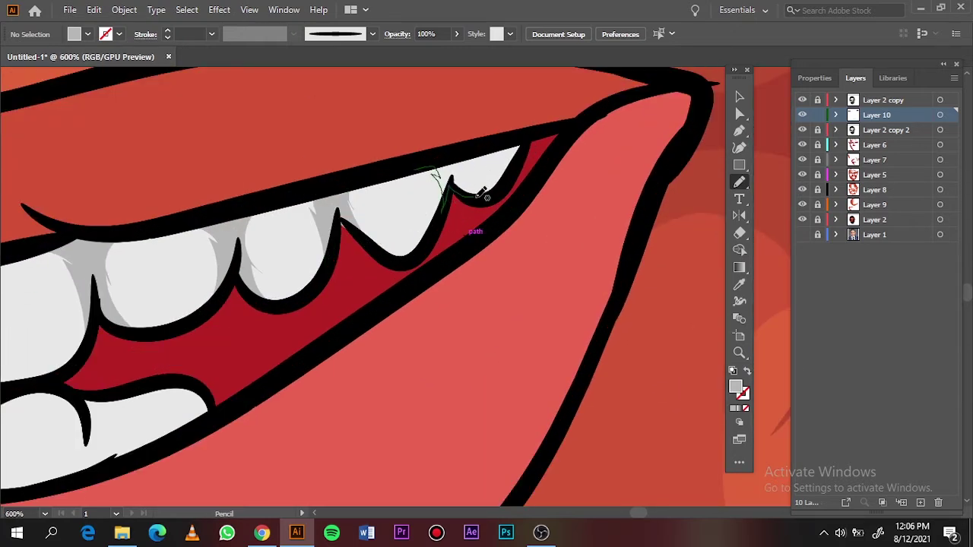
Pencil-draw grey shadows across the lower teeth
scroll(464, 115, "down", 5)
scroll(283, 263, "up", 2)
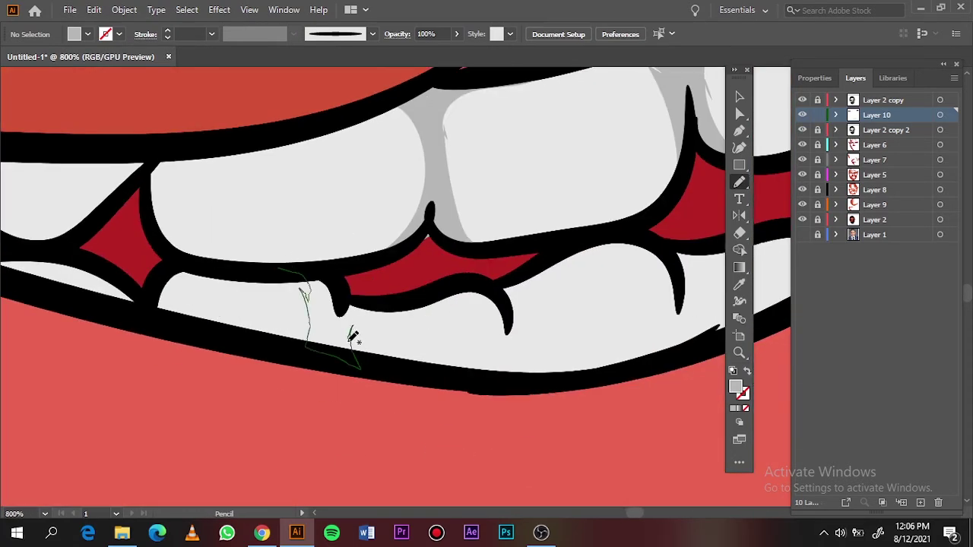
left_click_drag(352, 337, 344, 308)
left_click_drag(443, 288, 483, 320)
left_click_drag(536, 282, 445, 288)
left_click_drag(596, 244, 643, 263)
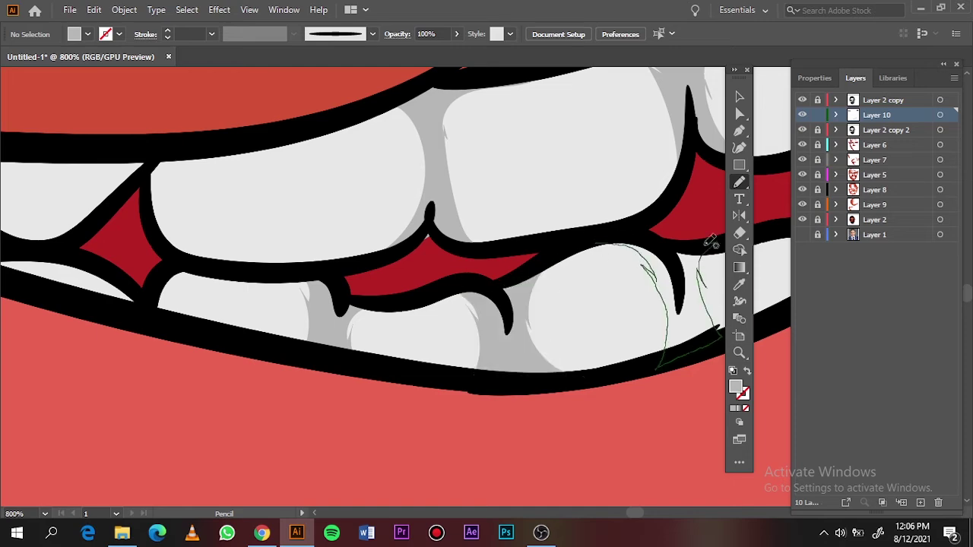
left_click_drag(711, 241, 600, 244)
scroll(532, 432, "down", 2)
Sample the gums' red and set a darker red fill colour
key("i")
left_click(482, 347)
double_click(735, 386)
left_click(873, 86)
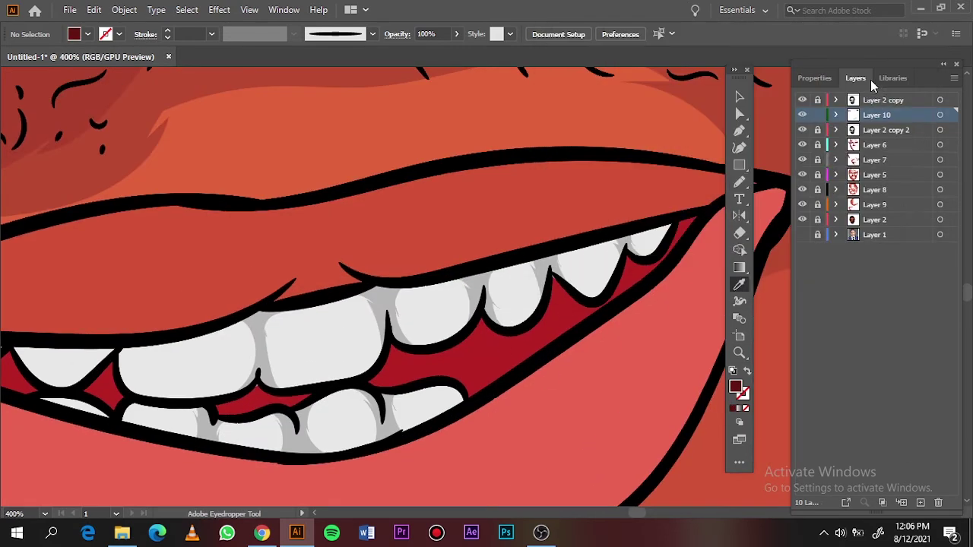
scroll(51, 455, "up", 2)
Draw dark red shadows on the gums between teeth, along the lower teeth and near the right corner
key("n")
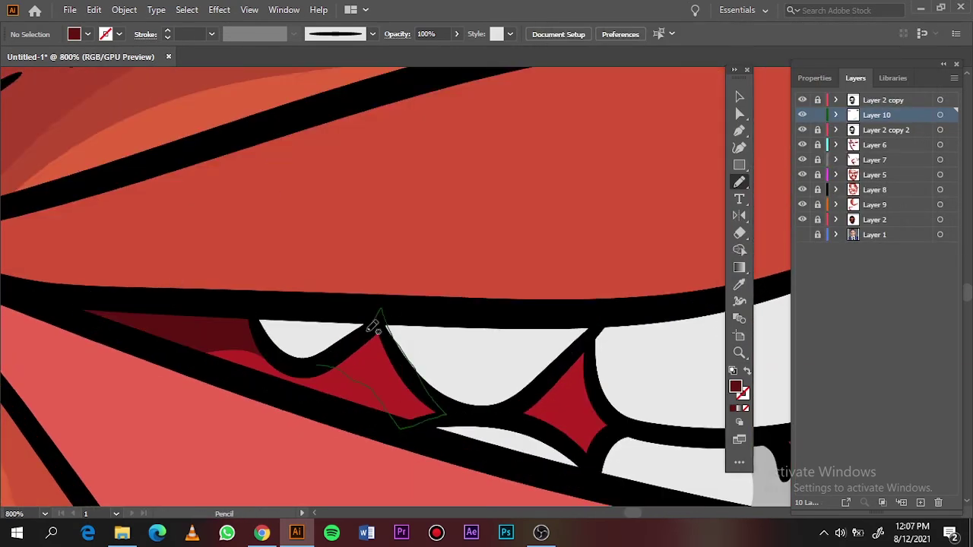
left_click_drag(370, 329, 316, 369)
scroll(599, 339, "down", 5)
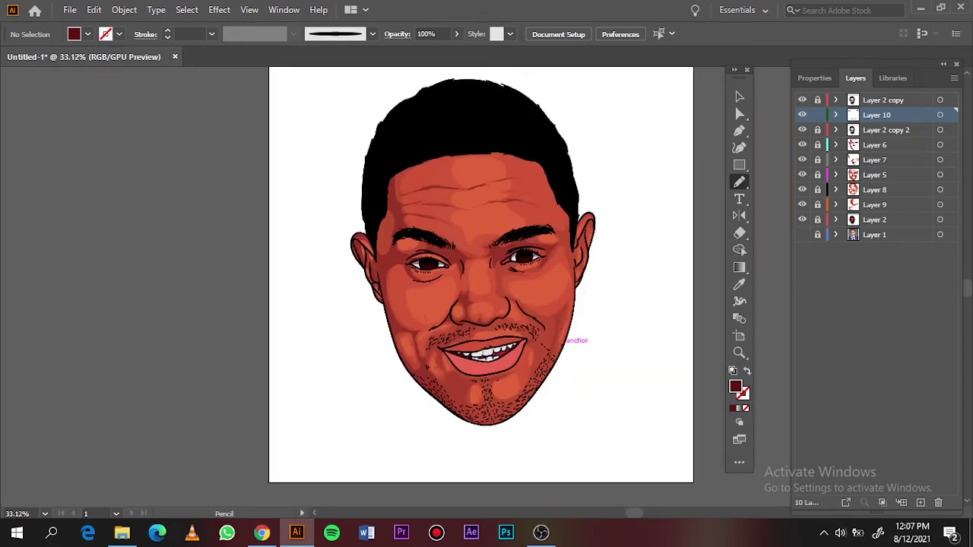
scroll(278, 338, "up", 4)
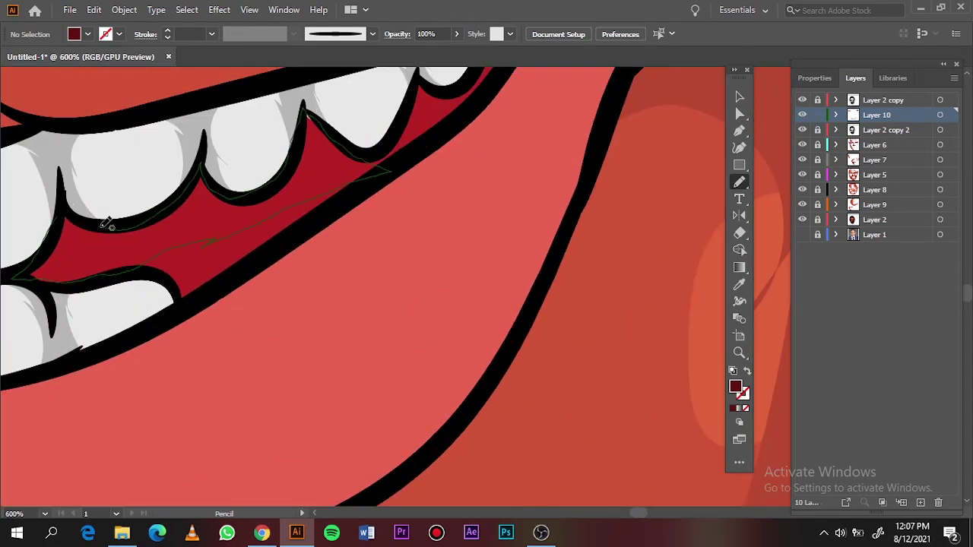
left_click_drag(107, 224, 103, 227)
scroll(275, 300, "up", 3)
left_click_drag(422, 172, 322, 269)
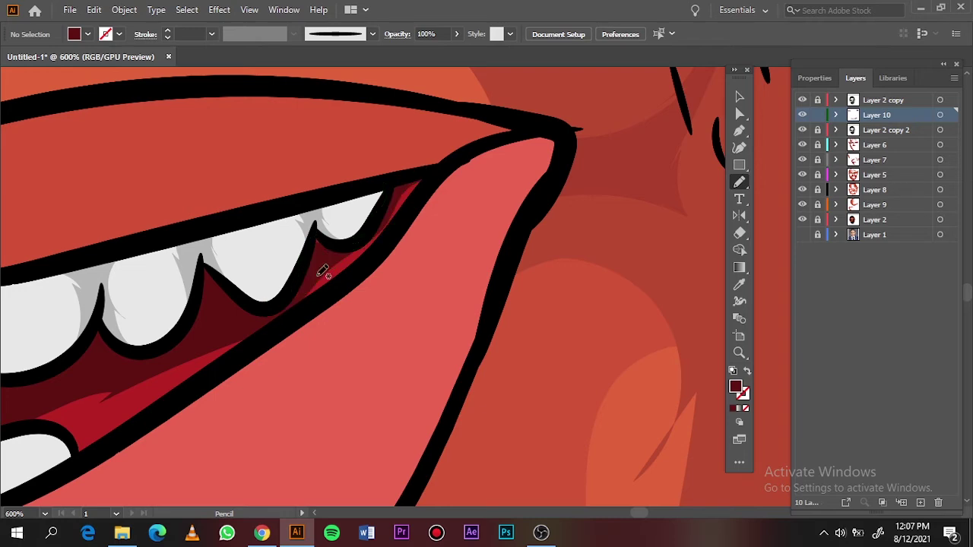
Hide Layer 6 and show the reference photo in Layer 1 to compare the mouth
key("ctrl+minus")
key("ctrl+minus")
key("ctrl+minus")
left_click(802, 144)
left_click(802, 234)
key("ctrl+equal")
key("ctrl+equal")
Set a redder fill colour, toggling the skin and lip layers to view the photo's lips
left_click_drag(802, 175, 802, 219)
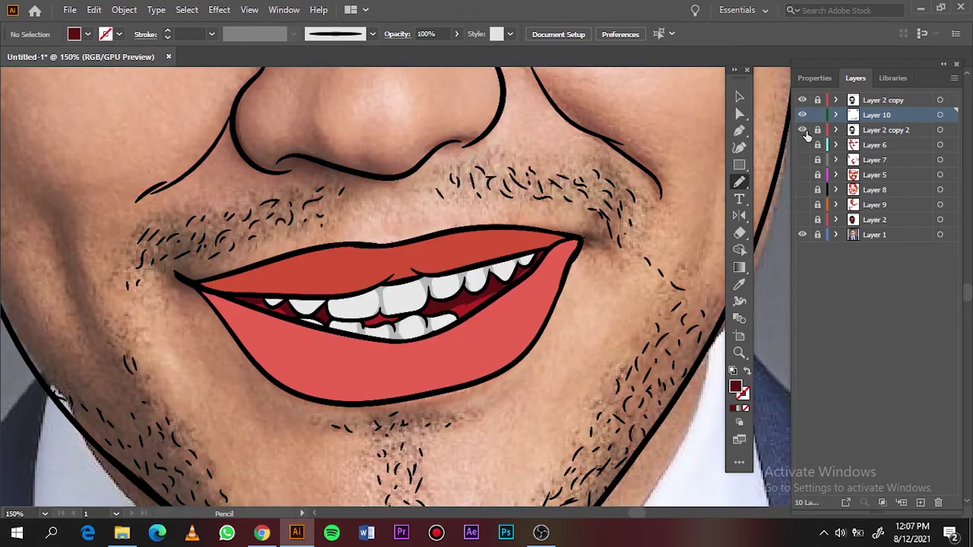
left_click(802, 160)
key("ctrl+equal")
left_click(802, 219)
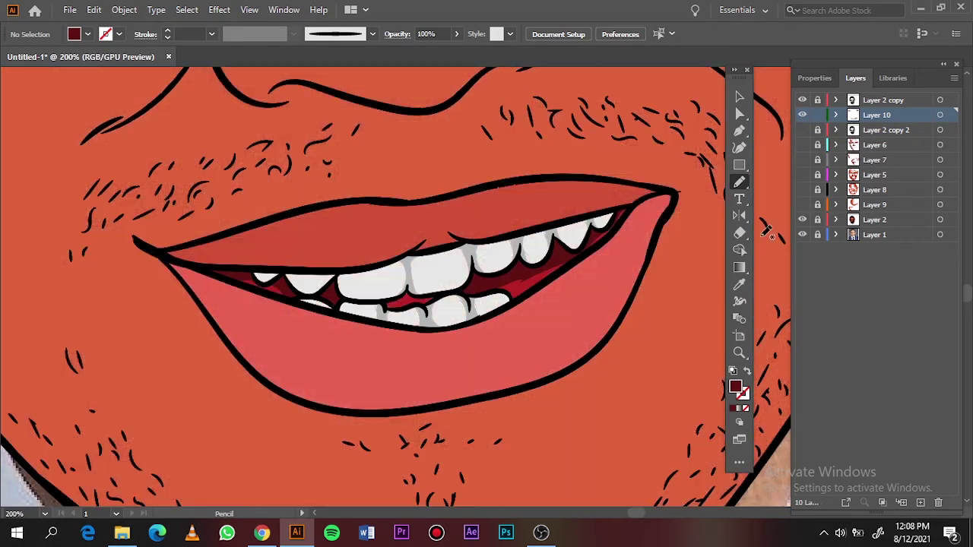
double_click(735, 386)
left_click(674, 130)
key("Return")
left_click(802, 219)
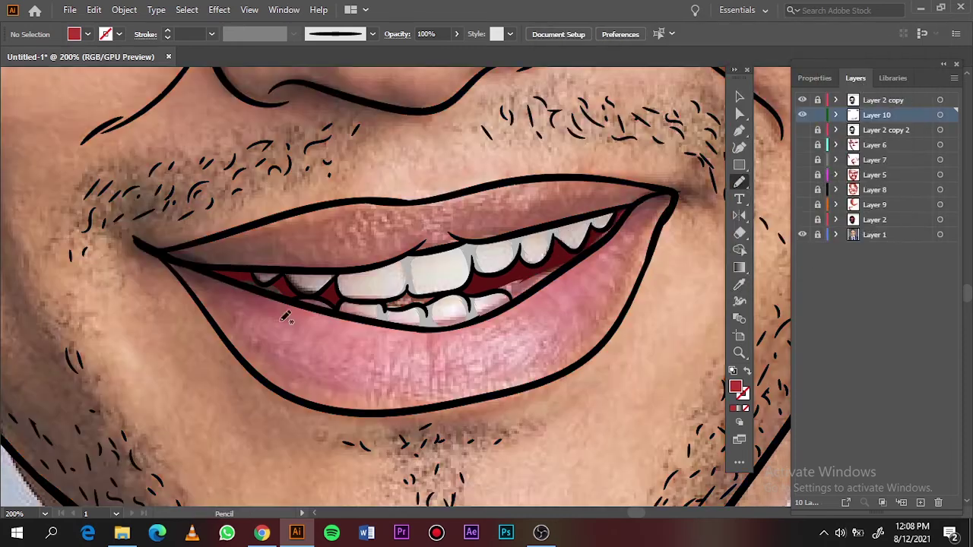
Draw red shadows along the lower lip's left and right edges, checking against Layer 2
left_click_drag(237, 280, 234, 277)
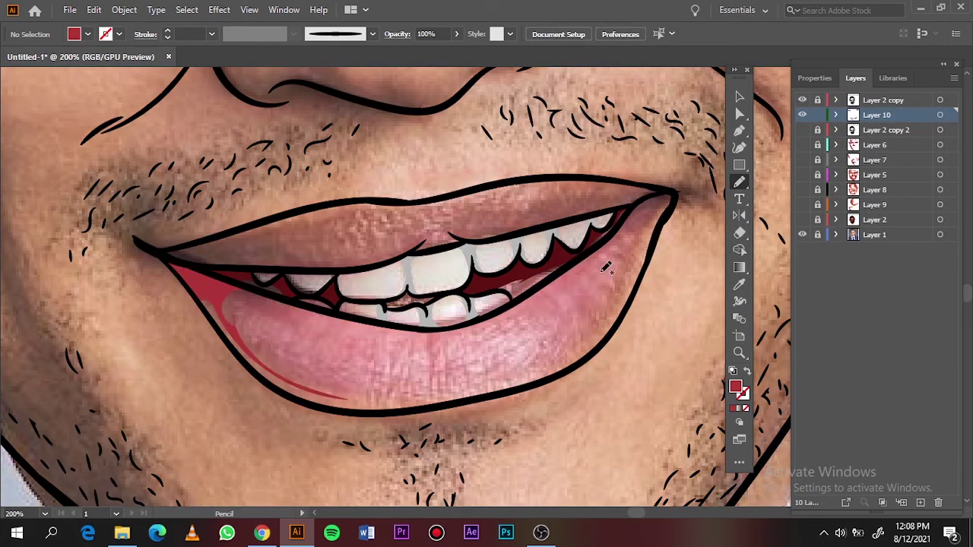
left_click_drag(679, 189, 677, 192)
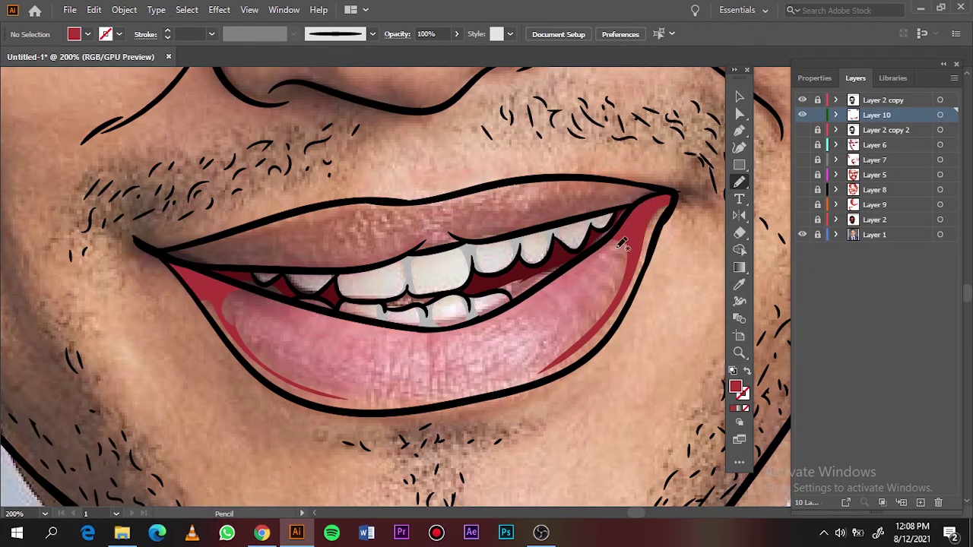
left_click(802, 219)
left_click(802, 219)
Shade the upper lip's left and right sides in darker red, then add Layer 11
double_click(735, 386)
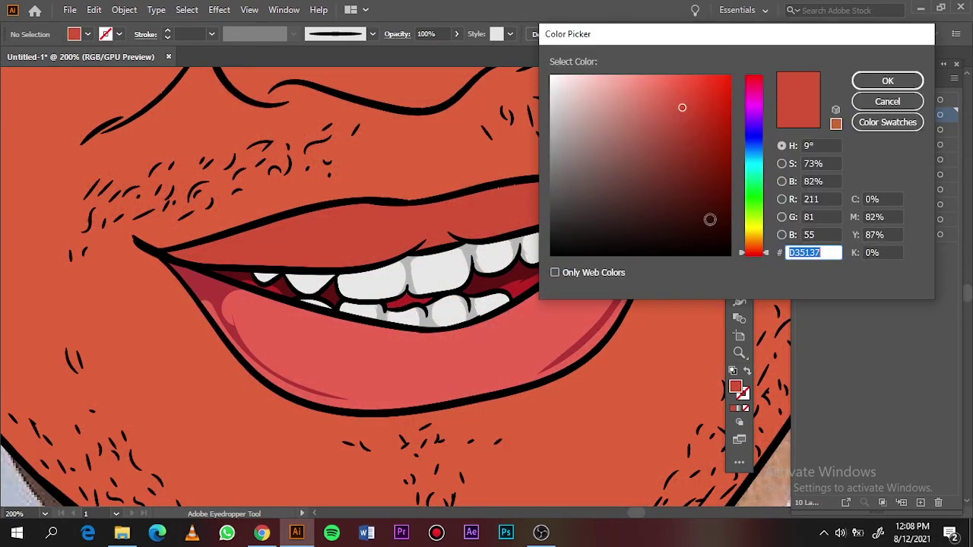
left_click(688, 161)
left_click(884, 80)
left_click(802, 219)
mouse_move(311, 270)
left_mouse_down()
mouse_move(255, 259)
mouse_move(234, 231)
left_mouse_up()
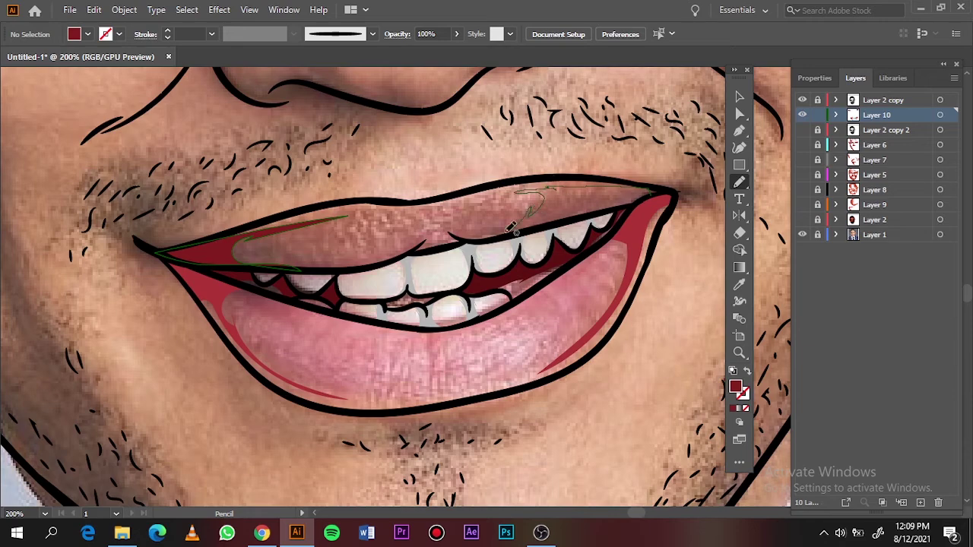
left_click_drag(581, 218, 672, 190)
left_click(802, 219)
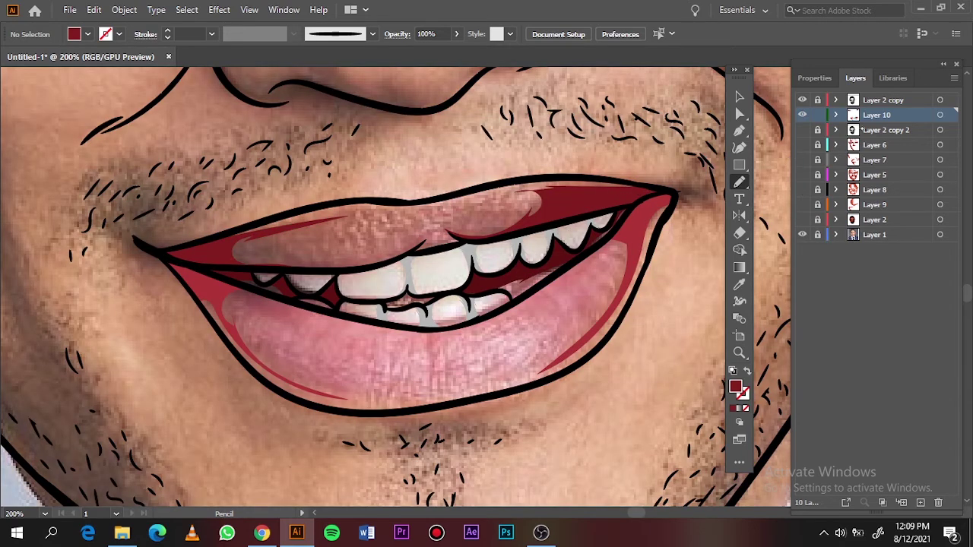
key("ctrl+l")
left_click(802, 234)
Adjust the fill in Color Picker to a lighter red
double_click(735, 386)
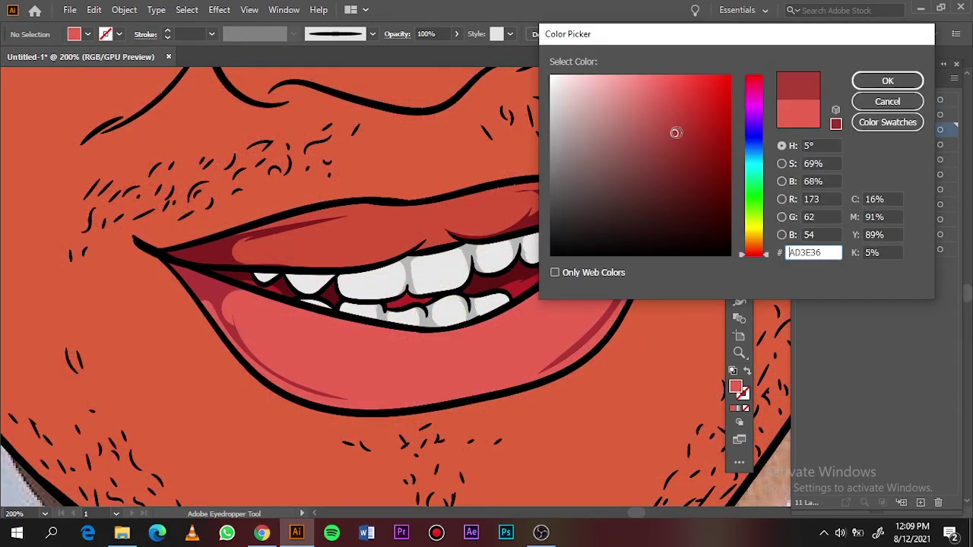
left_click(674, 132)
left_click(882, 81)
double_click(735, 386)
left_click(888, 101)
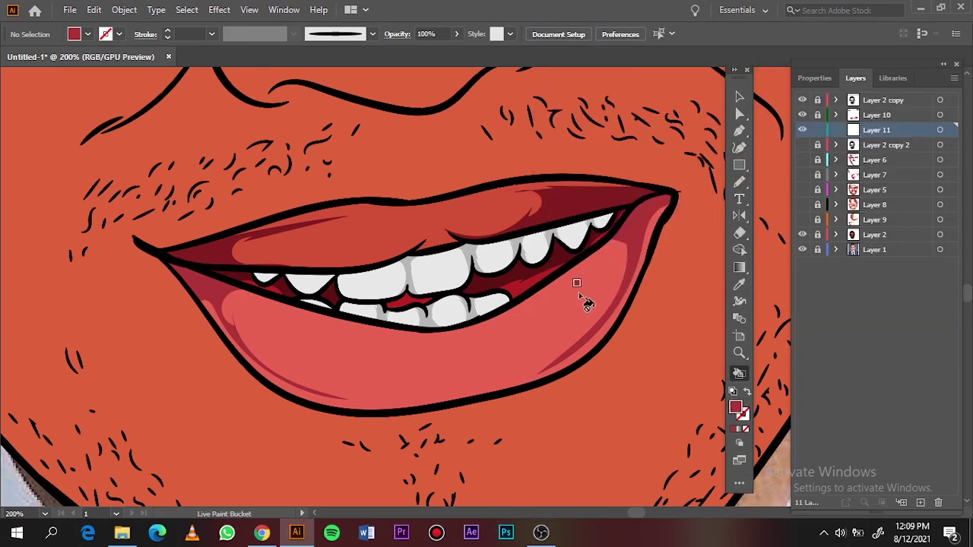
left_click(582, 289)
double_click(735, 386)
left_click(673, 115)
key("Return")
With Layer 2 hidden, Pencil-draw a lighter red highlight shape along the lower lip
key("n")
left_click(803, 234)
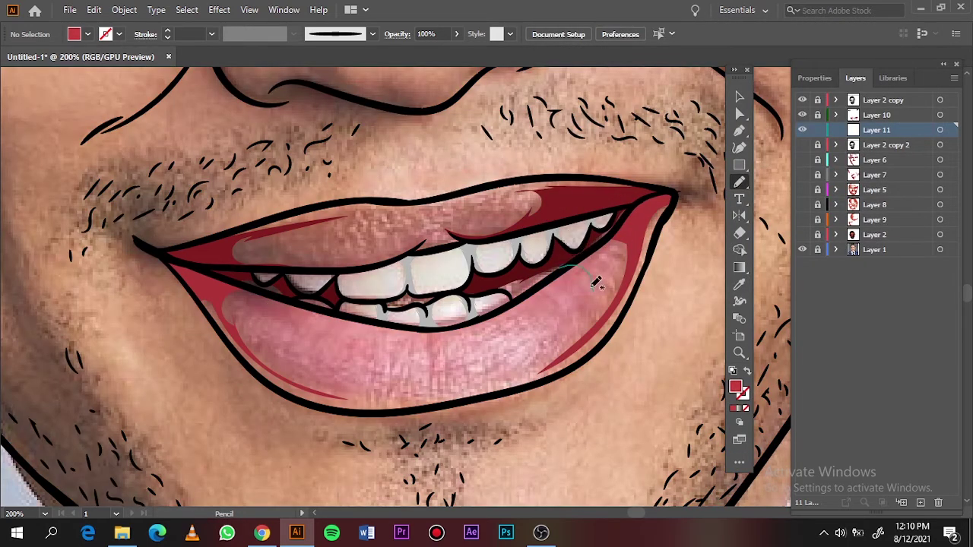
left_click_drag(673, 199, 675, 200)
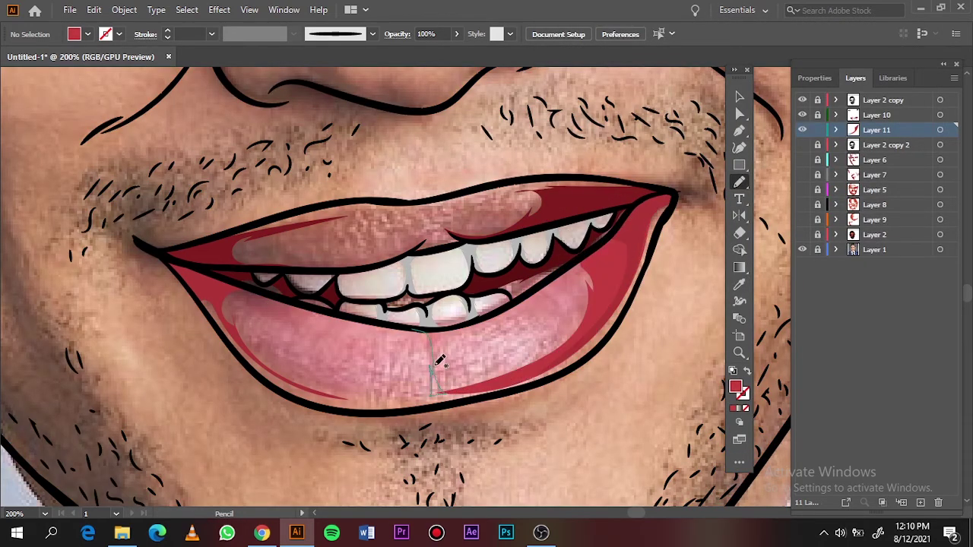
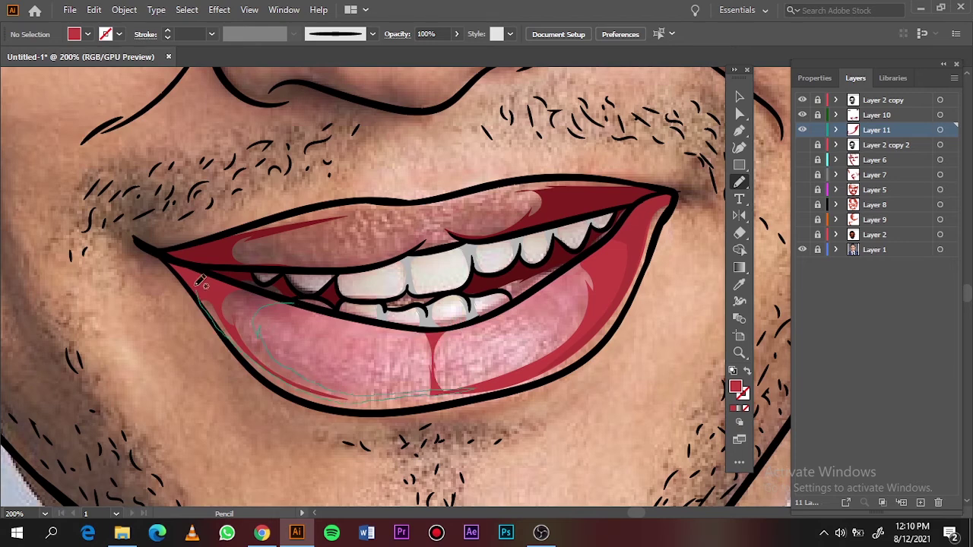
Draw the red lower-lip fill and edge band, then switch to a darker red for an upper-lip highlight
left_click_drag(200, 281, 202, 284)
left_click_drag(375, 395, 377, 397)
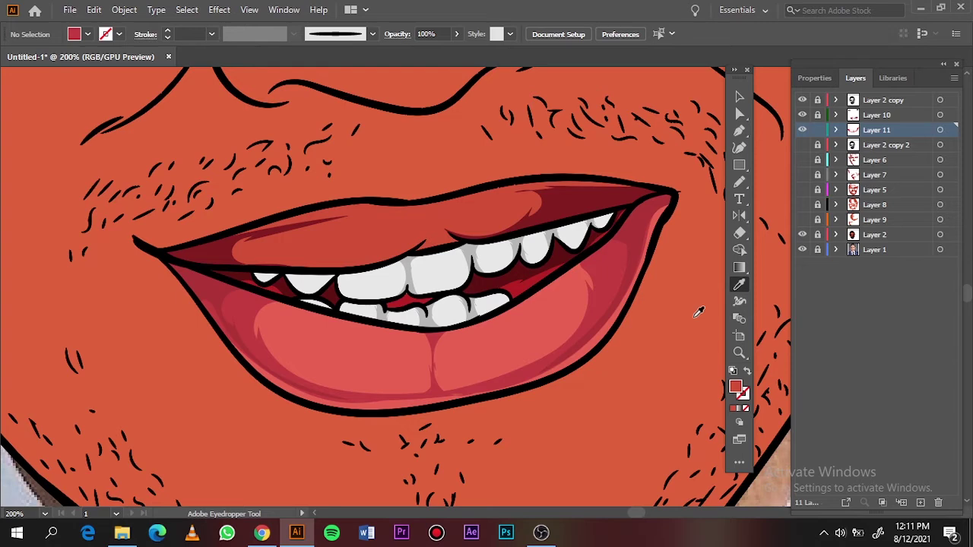
double_click(736, 387)
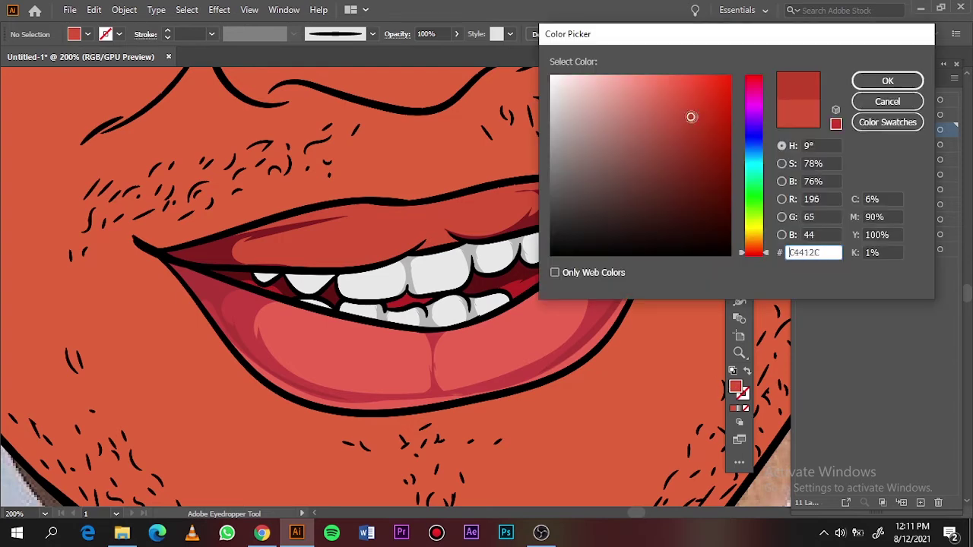
mouse_move(690, 114)
left_mouse_down()
mouse_move(693, 130)
mouse_move(690, 122)
left_mouse_up()
key("Return")
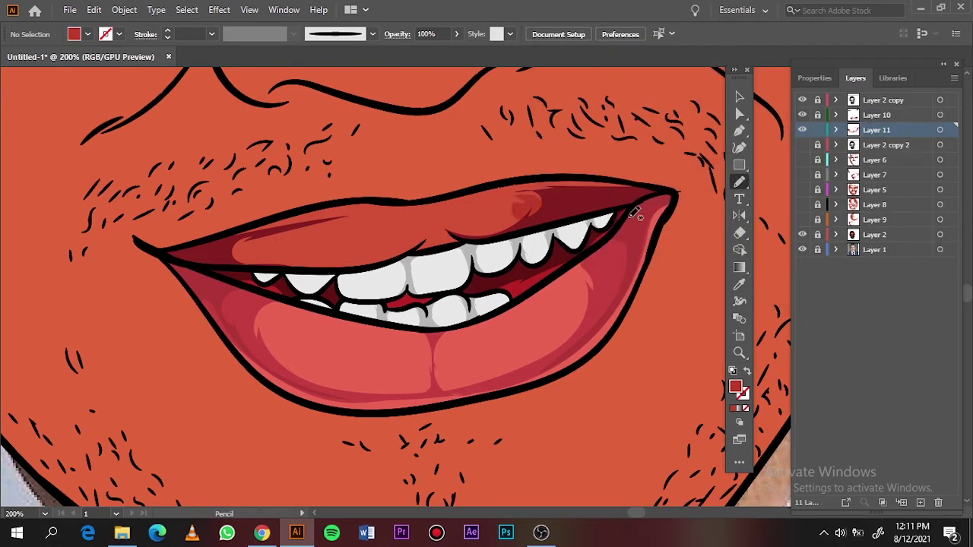
left_click_drag(443, 226, 428, 215)
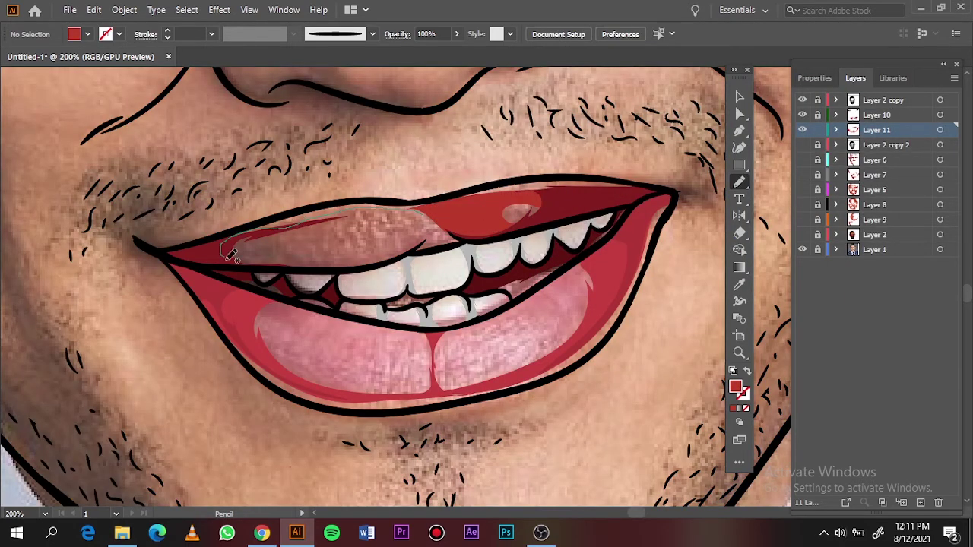
Show the orange skin layer again and draw a dark red shape in the lower iris
left_click(802, 234)
scroll(429, 251, "down", 5)
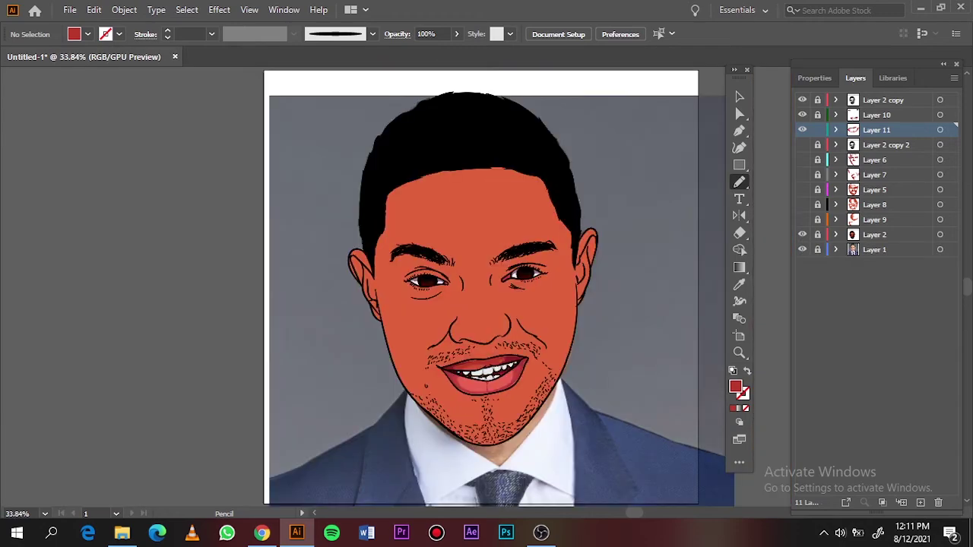
scroll(429, 251, "up", 10)
double_click(735, 386)
left_click(882, 80)
left_click_drag(327, 300, 358, 348)
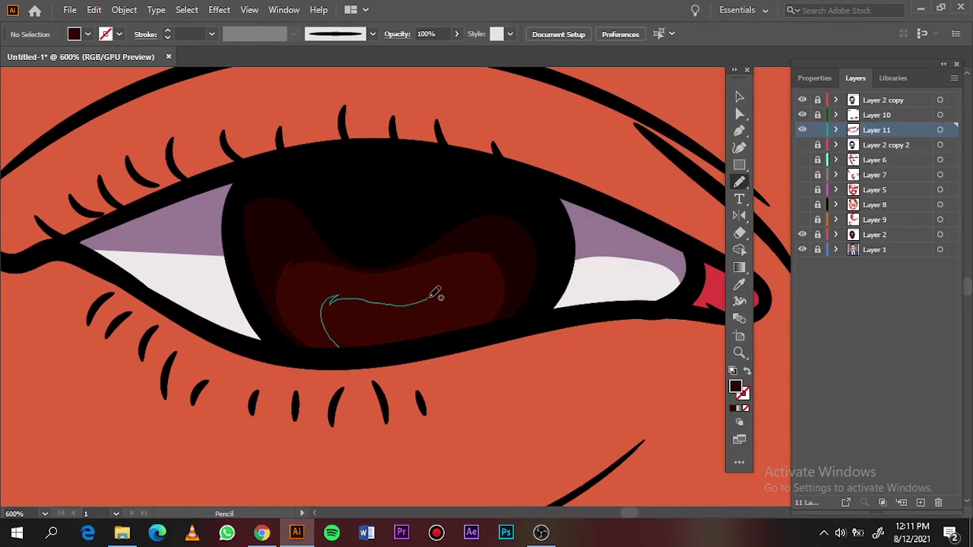
Trace more dark iris shapes, including a reflection shape on a new iris-detail layer
scroll(358, 348, "down", 10)
scroll(380, 341, "up", 10)
left_click_drag(282, 285, 565, 203)
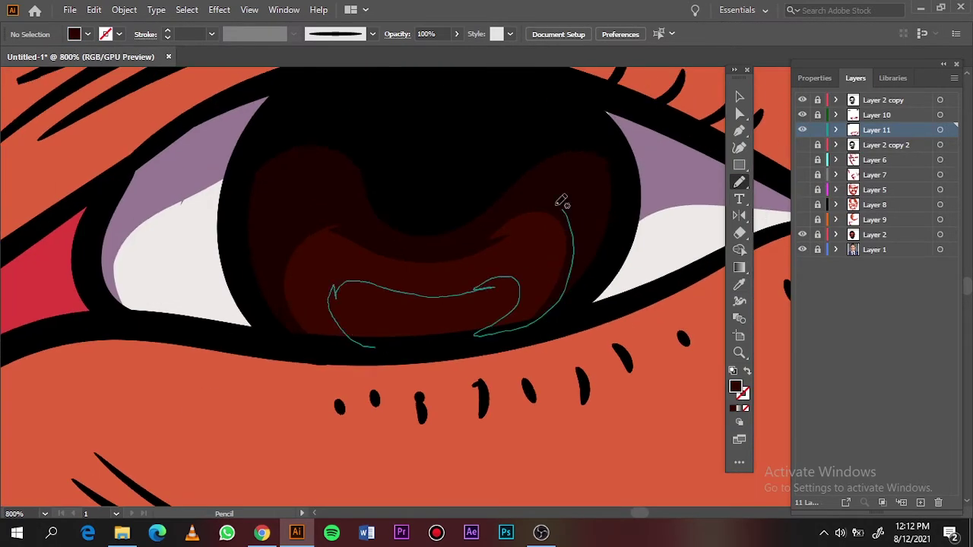
scroll(565, 202, "down", 10)
left_click(920, 502)
scroll(436, 330, "up", 10)
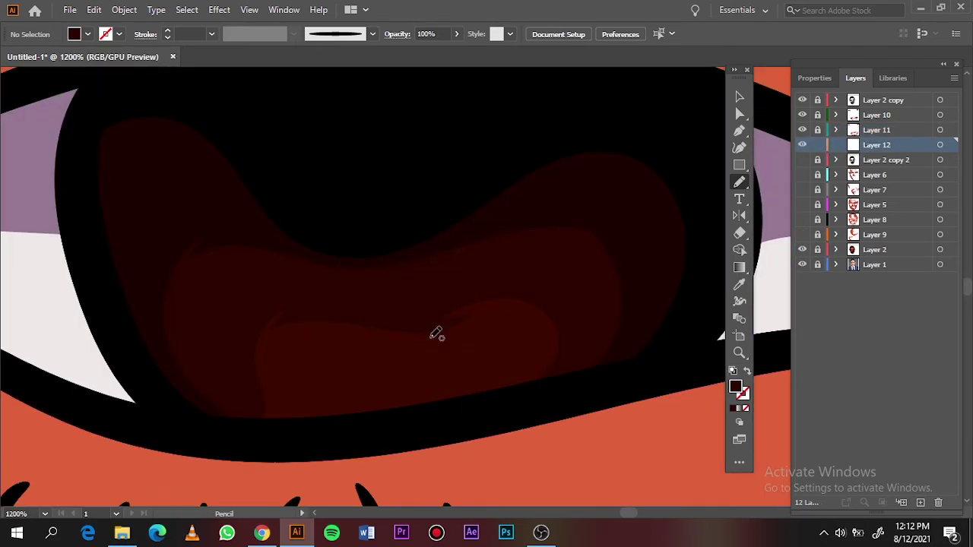
double_click(735, 386)
left_click(887, 80)
left_click_drag(289, 426, 514, 342)
Sample the lower lip's pink and fill the left half of the lower lip
scroll(314, 342, "down", 10)
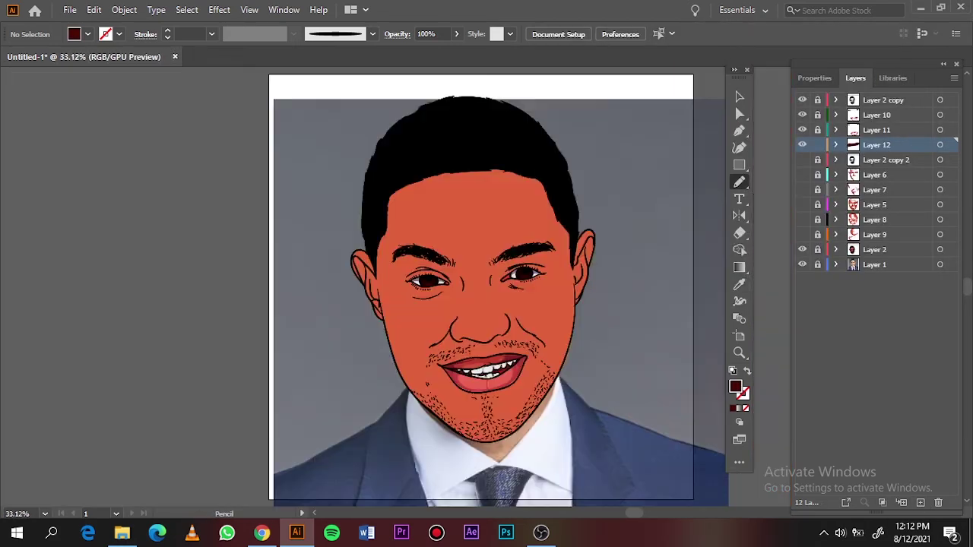
scroll(314, 341, "up", 8)
scroll(525, 352, "down", 10)
scroll(522, 348, "up", 10)
key("i")
left_click(522, 348)
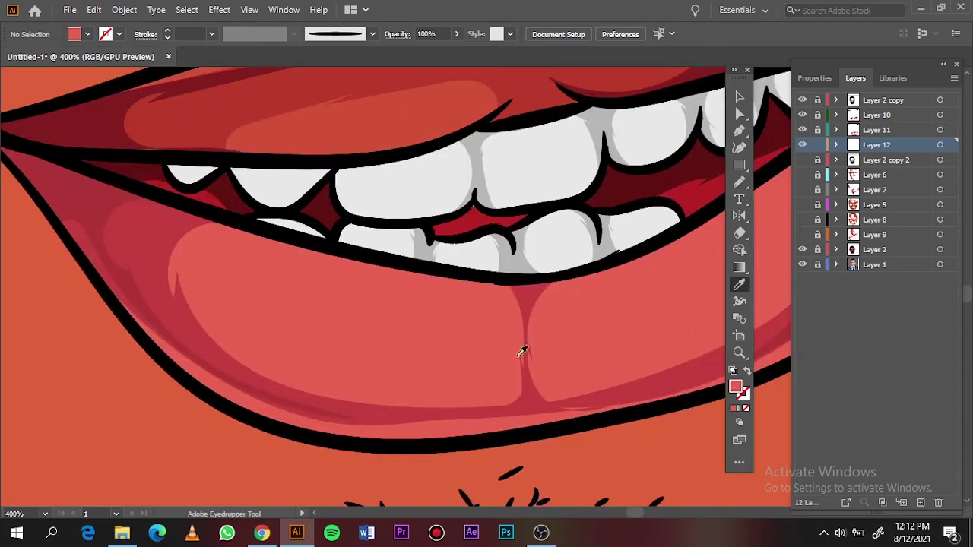
double_click(735, 386)
left_click(887, 81)
key("n")
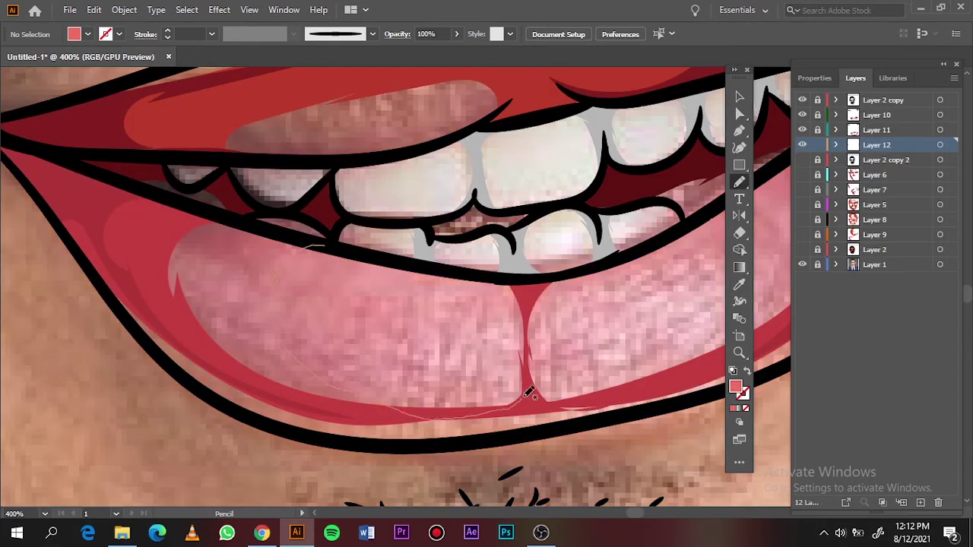
left_click_drag(530, 393, 418, 275)
Fill the right half of the lower lip pink and close the shape's outline
left_click(802, 265)
scroll(471, 256, "right", 5)
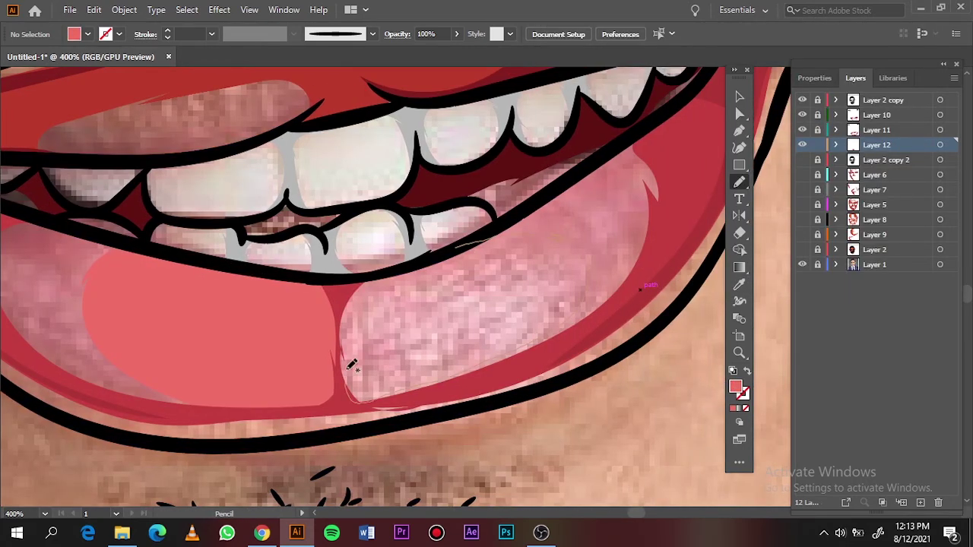
left_click_drag(350, 366, 396, 357)
left_click_drag(560, 337, 569, 312)
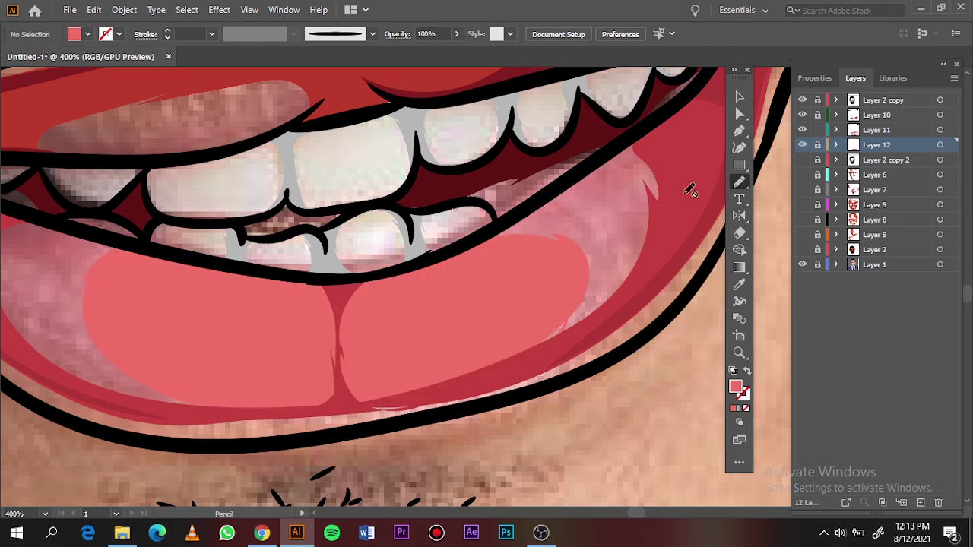
key("i")
double_click(735, 387)
key("Escape")
key("n")
Hide Layer 12 and draw a light pink lower-lip highlight on Layer 11
left_click(802, 144)
left_click(874, 130)
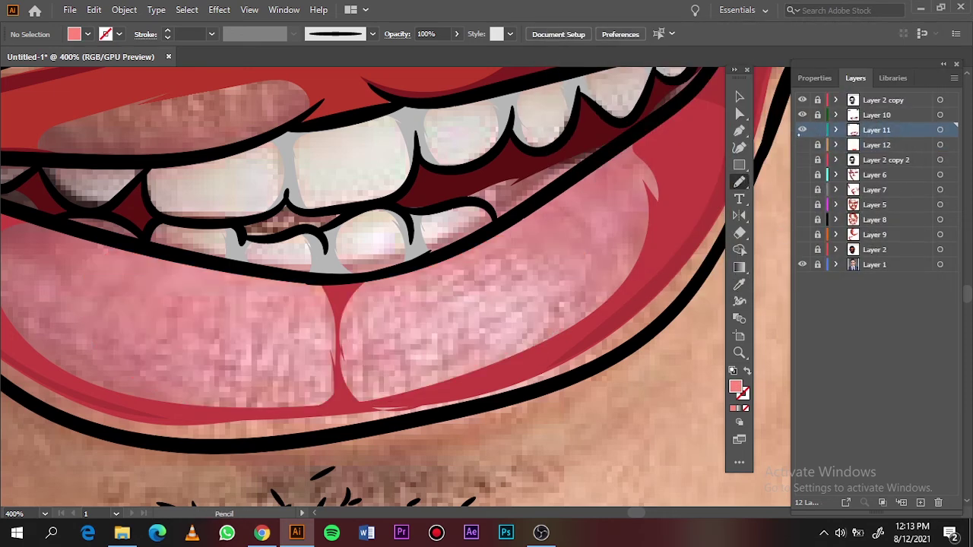
left_click_drag(431, 307, 364, 376)
left_click_drag(315, 336, 325, 354)
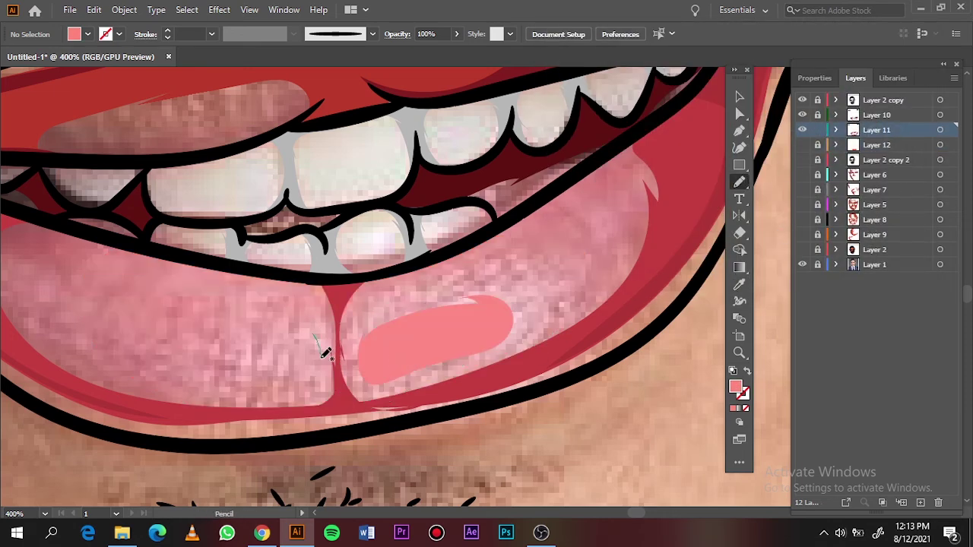
left_click_drag(282, 384, 322, 357)
Fit the artboard, show all artwork layers and hide the reference photo
key("ctrl+0")
left_click_drag(802, 144, 802, 249)
left_click(802, 264)
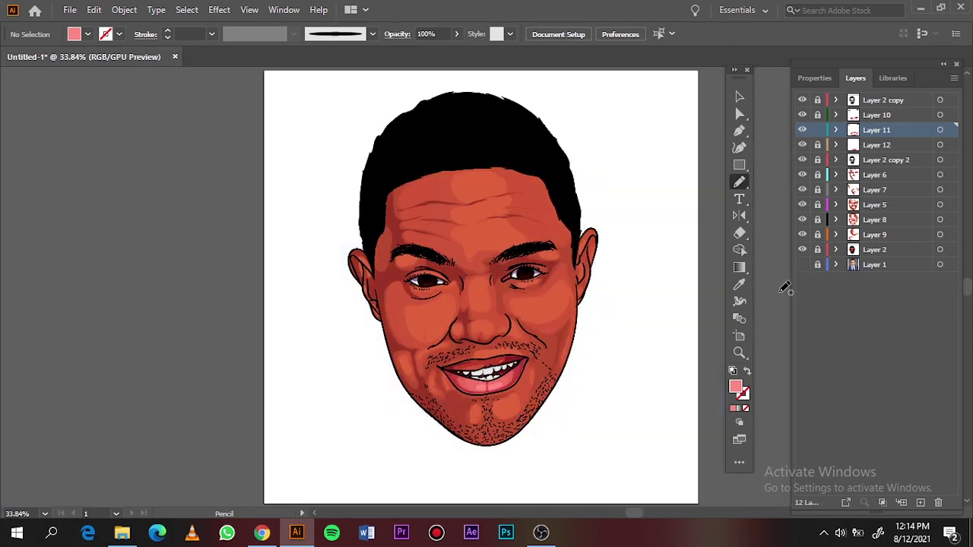
Add new layers, make Layer 14 the drawing layer and hide the orange skin on Layer 2
left_click(870, 250)
key("ctrl+l")
key("ctrl+l")
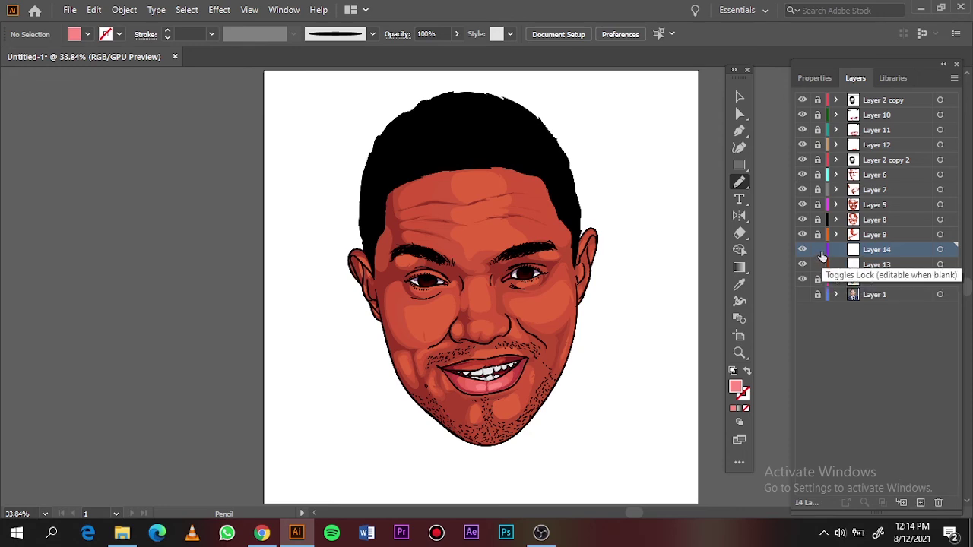
left_click(818, 257)
key("ctrl+1")
key("i")
double_click(736, 387)
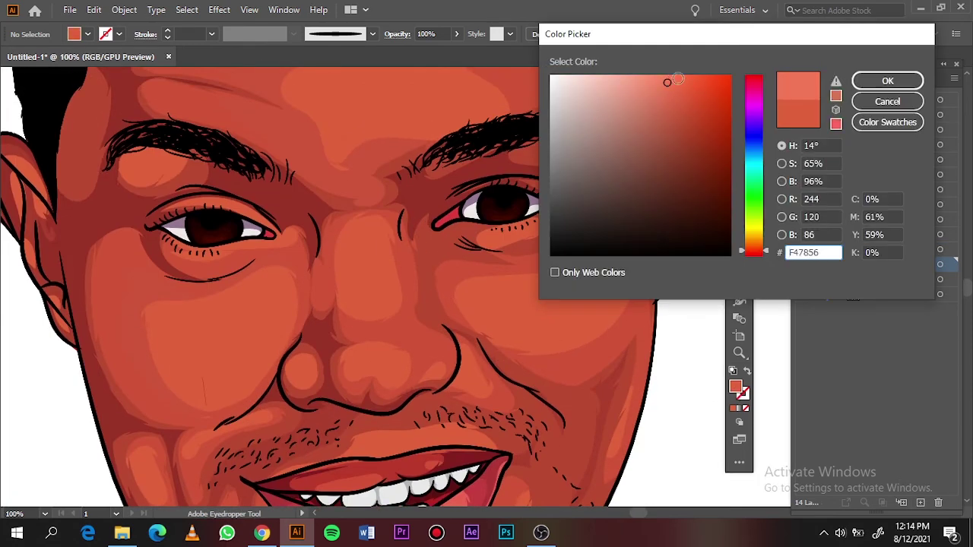
key("Escape")
key("n")
left_click(818, 263)
left_click(874, 250)
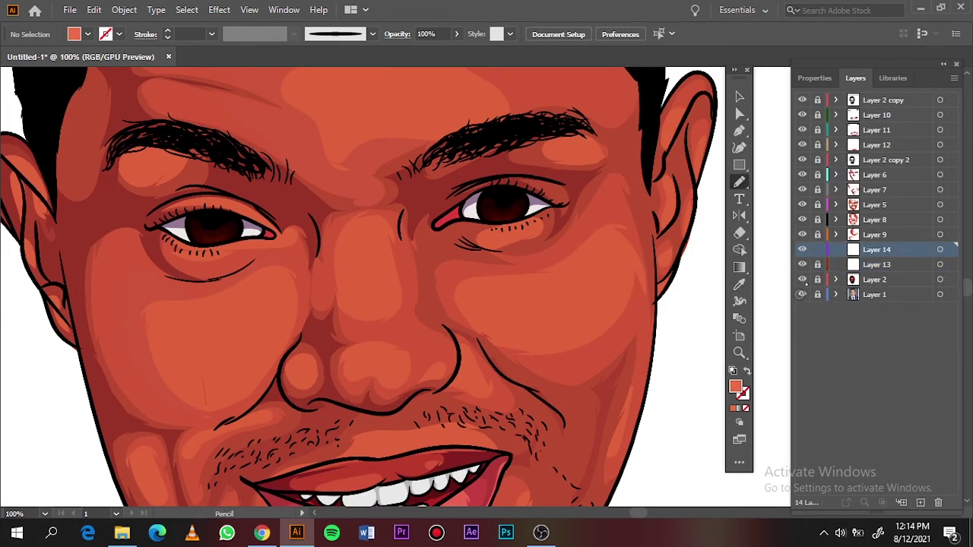
left_click(802, 279)
Draw salmon highlight patches on the cheek and near the left eyebrow, checking them without the photo
left_click_drag(203, 373, 175, 333)
left_click_drag(137, 156, 145, 161)
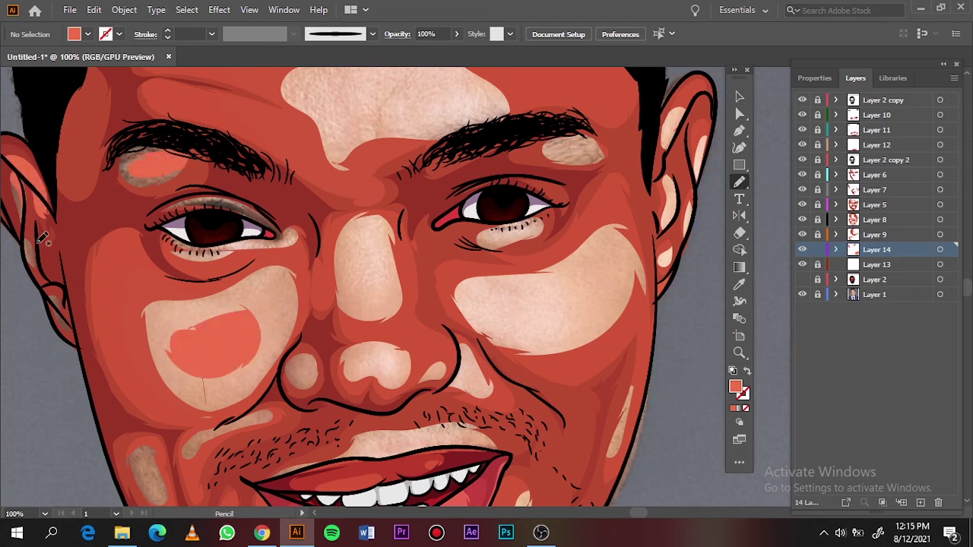
scroll(185, 157, "down", 5)
left_click_drag(164, 295, 154, 232)
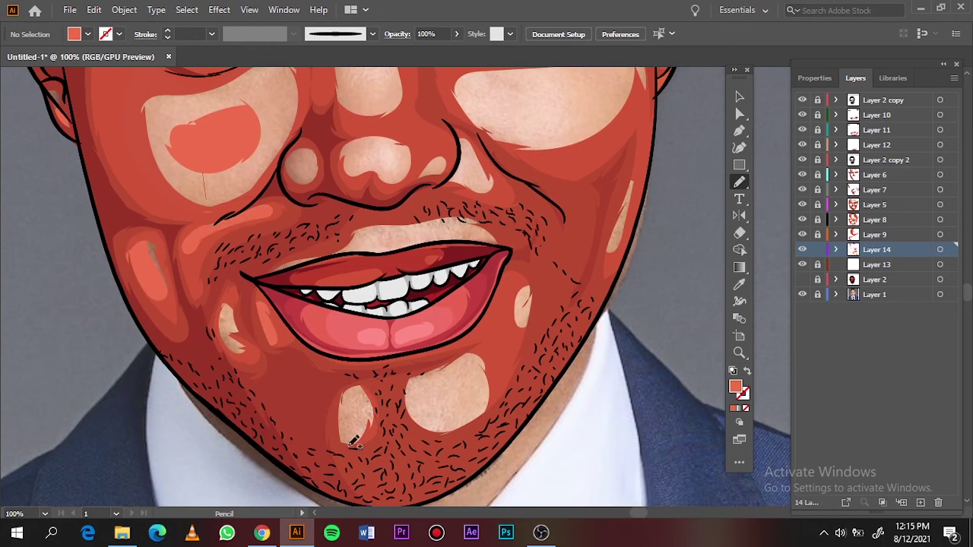
left_click_drag(353, 442, 357, 386)
scroll(370, 256, "up", 10)
scroll(369, 256, "down", 2)
key("ctrl+0")
left_click(802, 294)
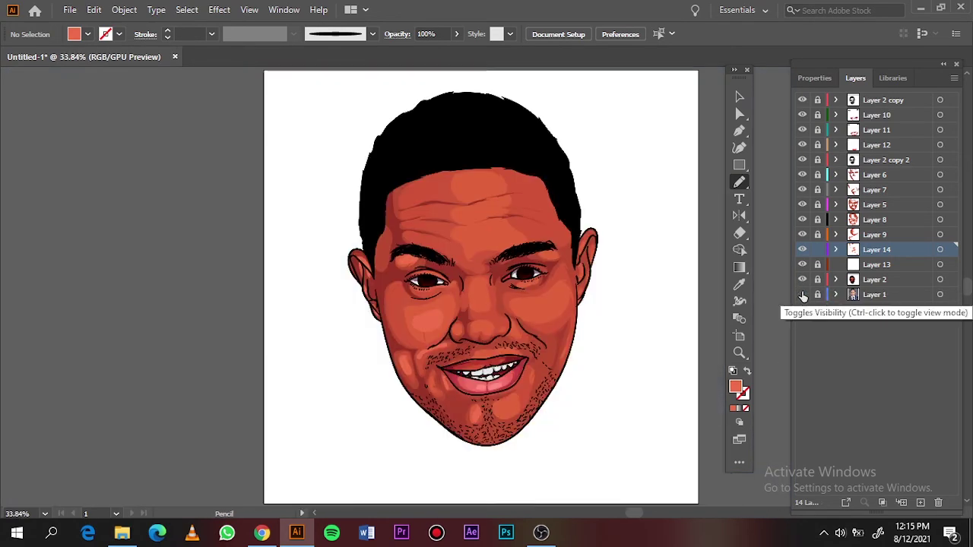
left_click(802, 294)
left_click(802, 279)
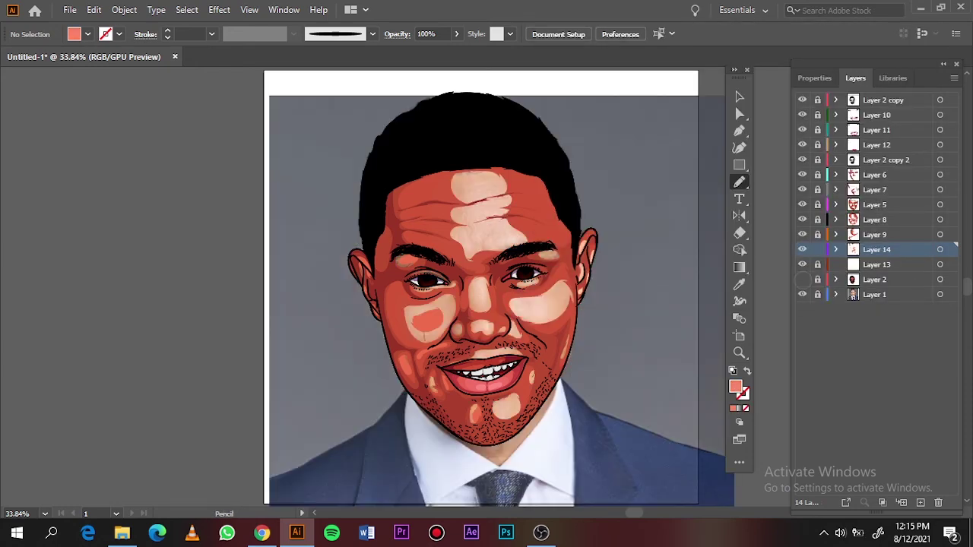
scroll(517, 323, "up", 4)
Draw salmon highlights on the nose bridge, nose tip, beside the nose, under the eye and right cheek
left_click_drag(378, 158, 335, 179)
left_click_drag(357, 319, 346, 318)
left_click_drag(387, 312, 380, 319)
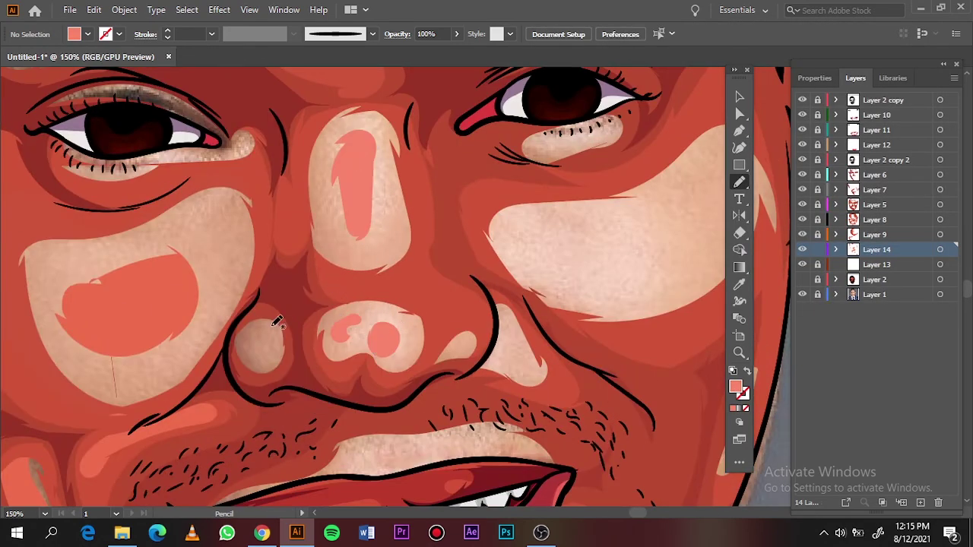
left_click_drag(515, 336, 524, 373)
scroll(456, 304, "right", 5)
scroll(456, 304, "up", 1)
left_click_drag(414, 179, 331, 194)
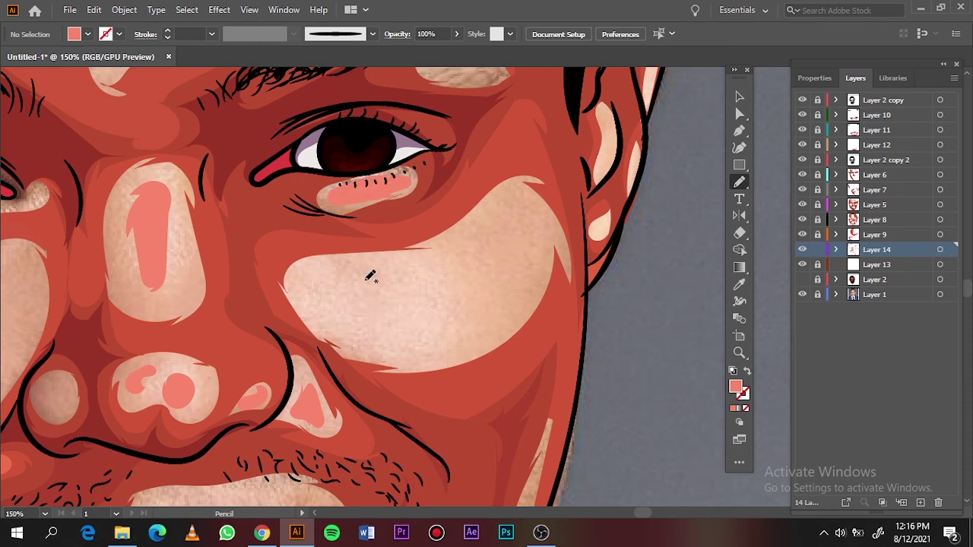
left_click_drag(476, 323, 419, 262)
Compare the highlights without the photo, then draw a highlight shape on the chin
key("ctrl+0")
left_click(802, 295)
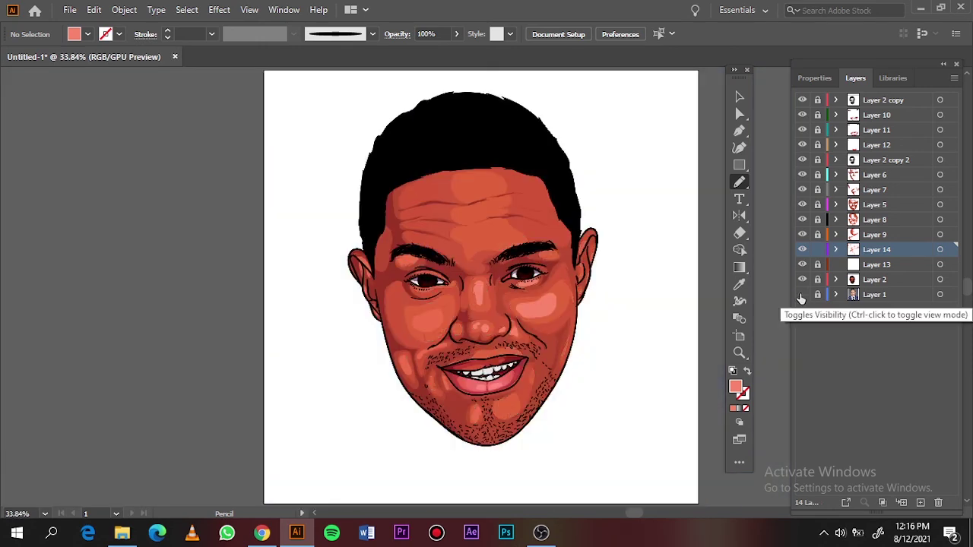
left_click(802, 295)
left_click(802, 279)
scroll(487, 357, "up", 3)
scroll(505, 190, "down", 1)
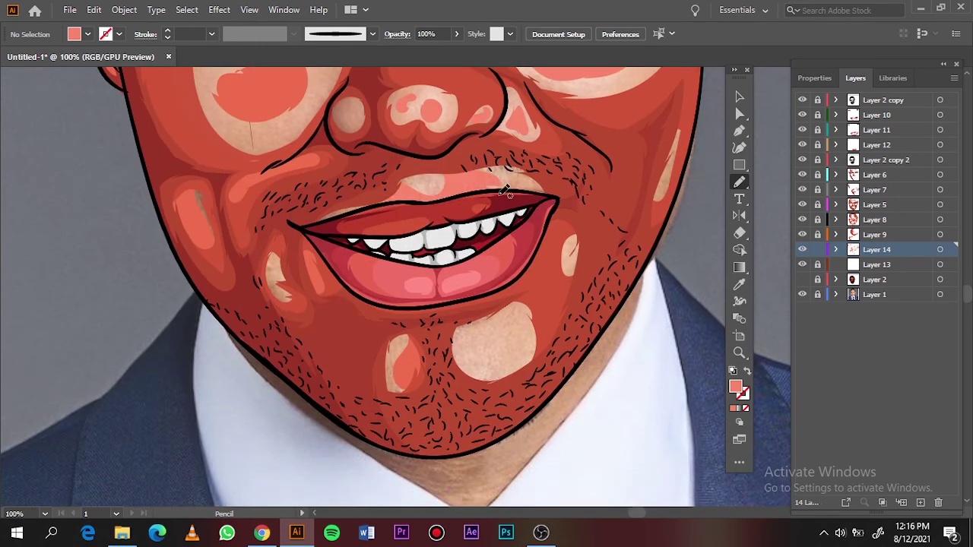
left_click_drag(480, 368, 475, 357)
scroll(577, 220, "up", 10)
scroll(578, 220, "right", 4)
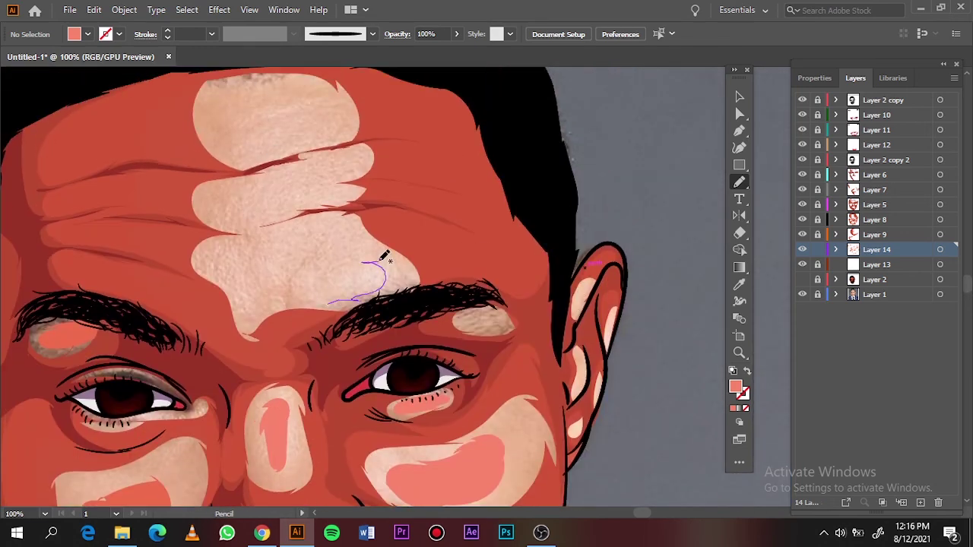
Draw several pink highlight shapes across the forehead and hide the reference photo
left_click_drag(385, 257, 300, 298)
left_click_drag(246, 311, 251, 312)
left_click_drag(325, 165, 335, 171)
left_click_drag(308, 188, 328, 185)
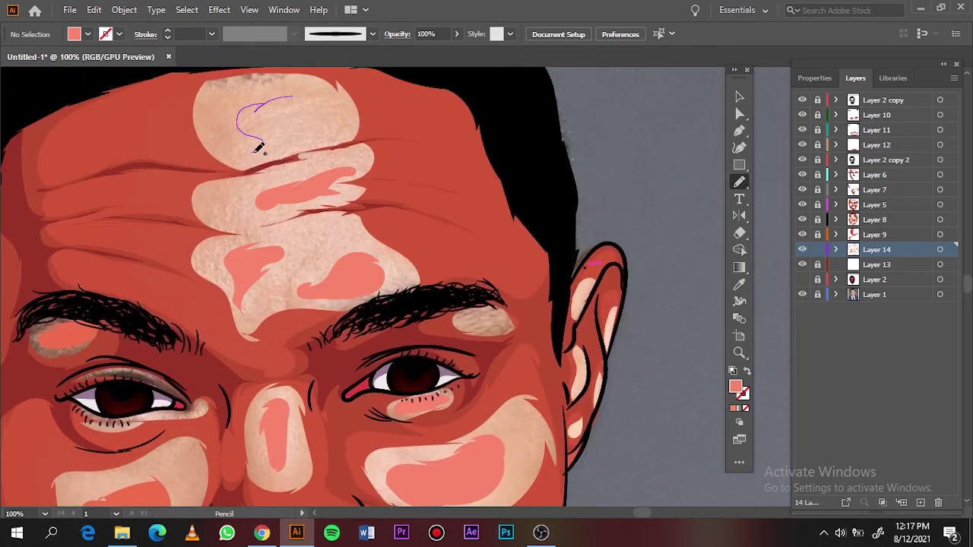
left_click_drag(258, 149, 338, 122)
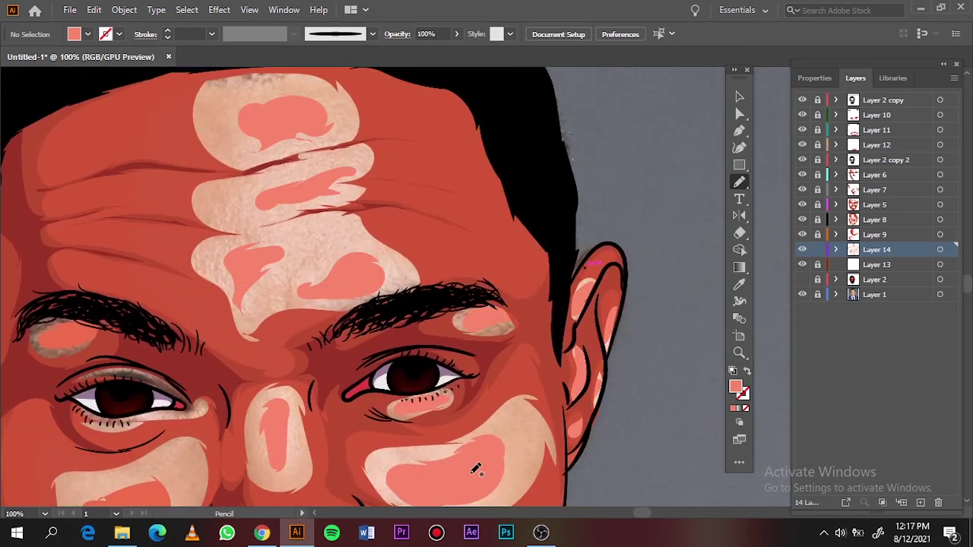
key("ctrl+0")
left_click(802, 294)
Select all the face highlight paths and move them into another layer
key("v")
left_click(484, 191)
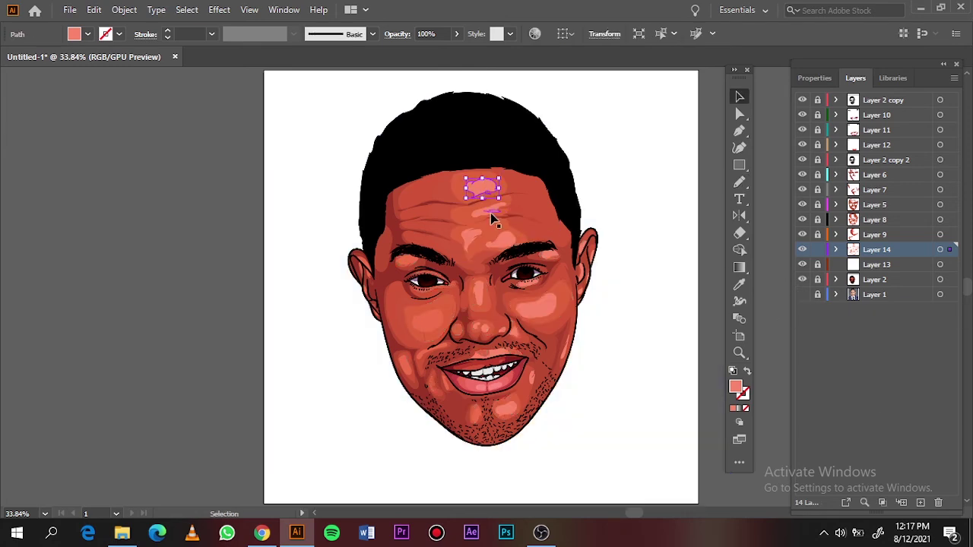
key("ctrl+plus")
left_click_drag(447, 76, 630, 326)
left_click(836, 250)
scroll(897, 312, "down", 5)
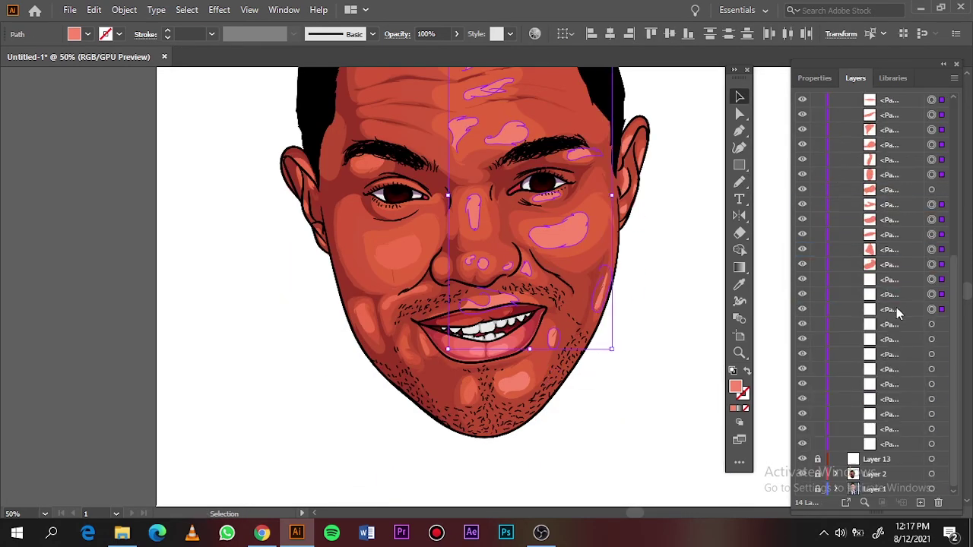
left_click(870, 311, "shift")
left_click_drag(889, 319, 882, 460)
Deselect, inspect Layer 14's paths and make Layer 13 the active layer
key("ctrl+shift+a")
left_click(836, 249)
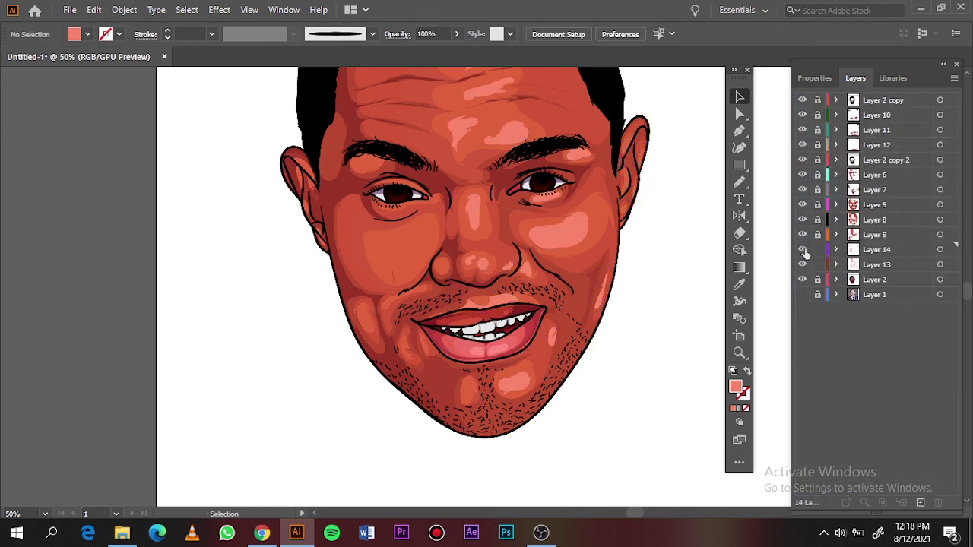
left_click(941, 265)
left_click(835, 264)
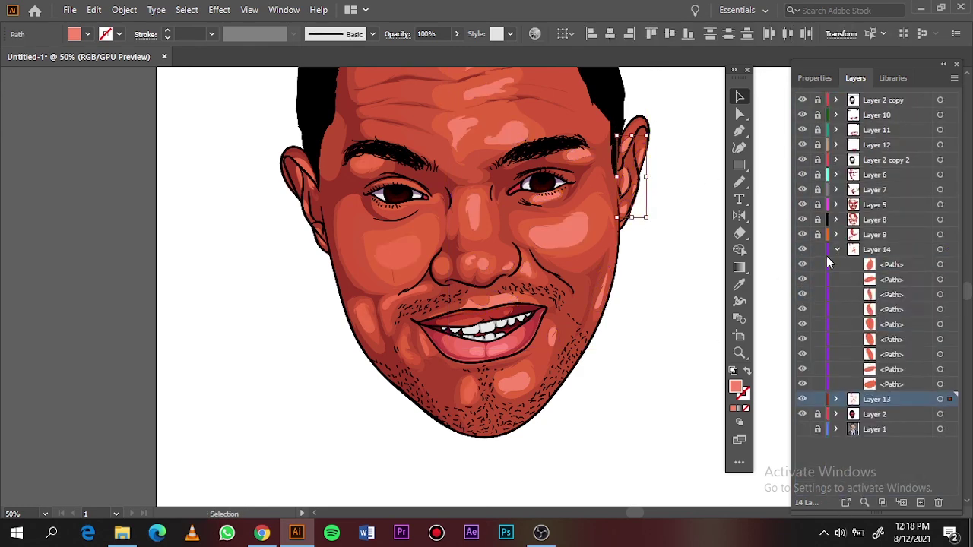
left_click(835, 264)
left_click(802, 250)
left_click(668, 335)
left_click(802, 250)
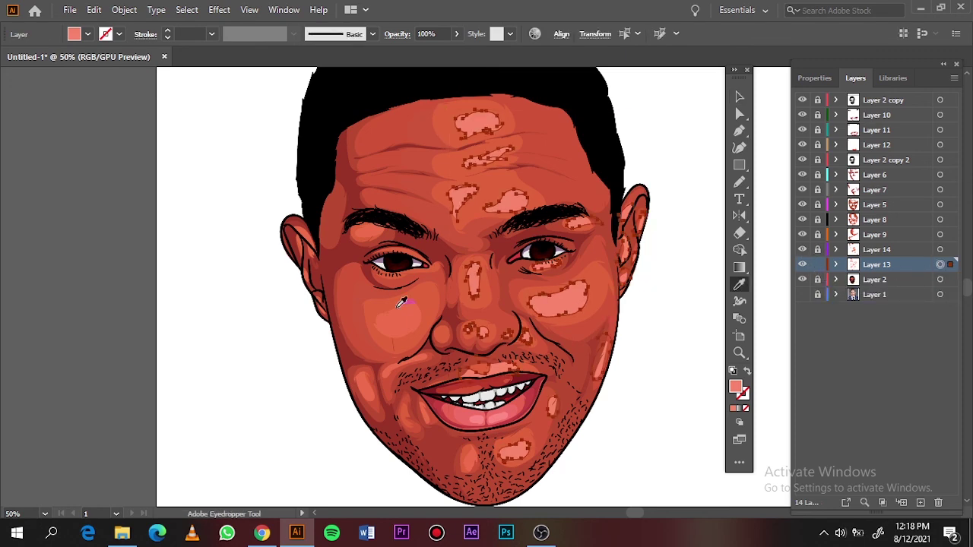
double_click(735, 386)
left_click(887, 80)
Fit the artboard and create a new Layer 15 on top of the stack
key("ctrl+0")
scroll(688, 154, "down", 1)
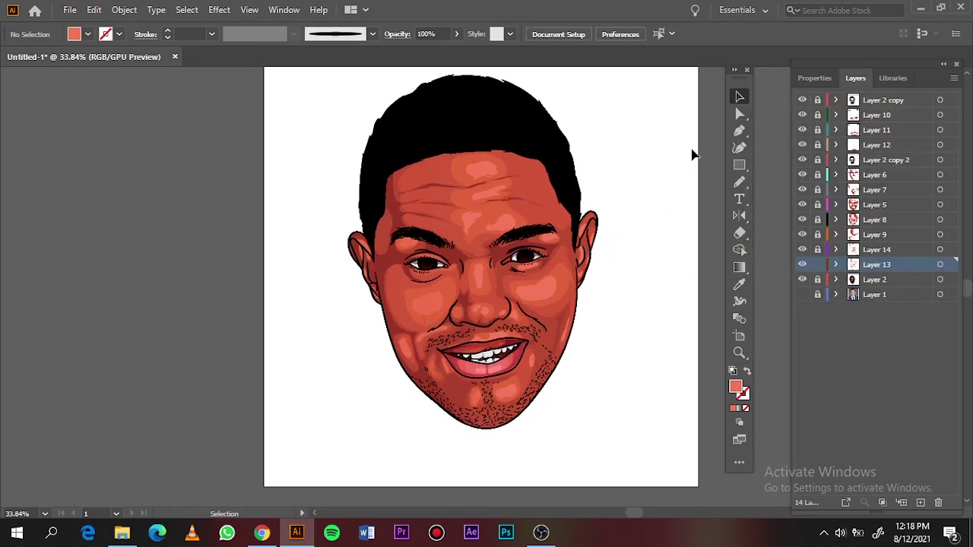
scroll(676, 182, "down", 1)
key("ctrl+plus")
key("ctrl+l")
Paint test Paintbrush strokes beside the face, including one in white
key("b")
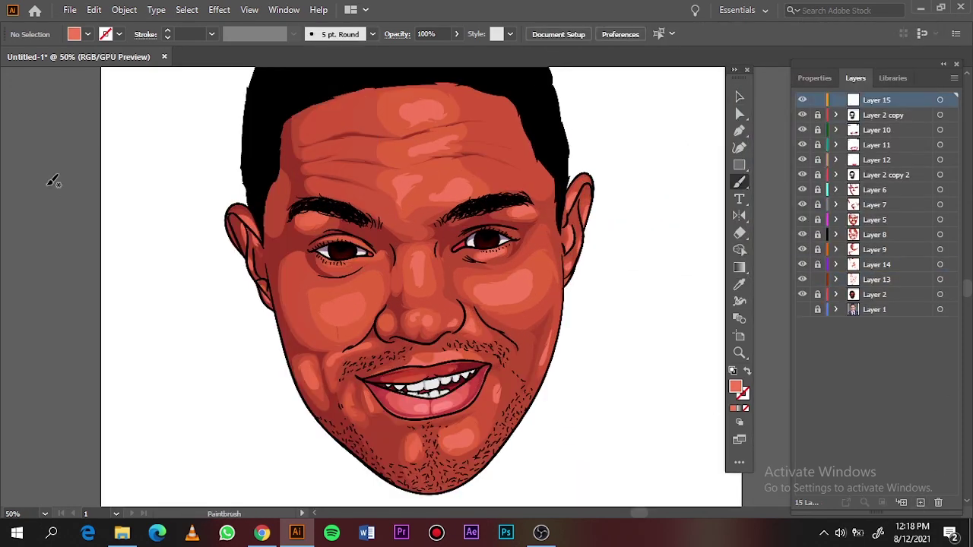
left_click_drag(50, 182, 50, 262)
left_click(52, 297)
left_click_drag(64, 308, 50, 373)
scroll(349, 239, "up", 3)
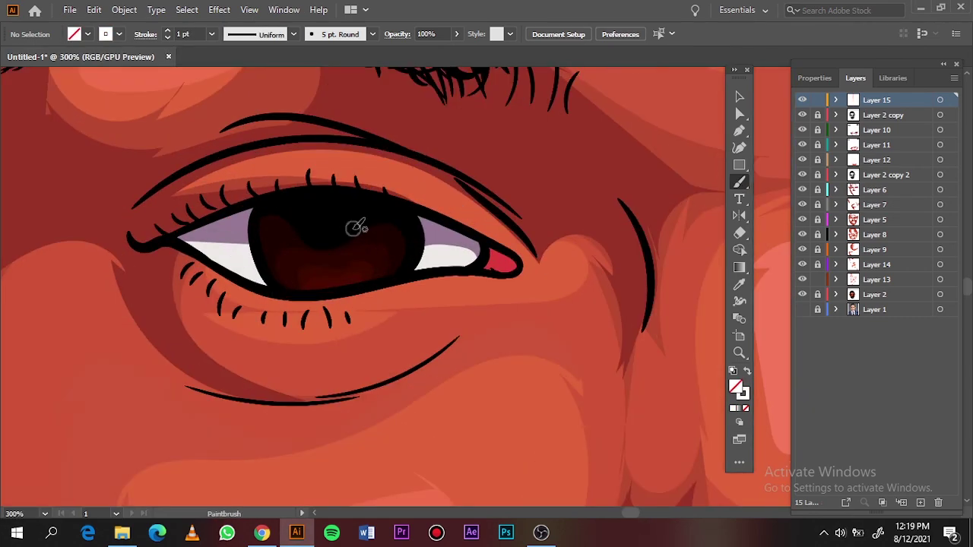